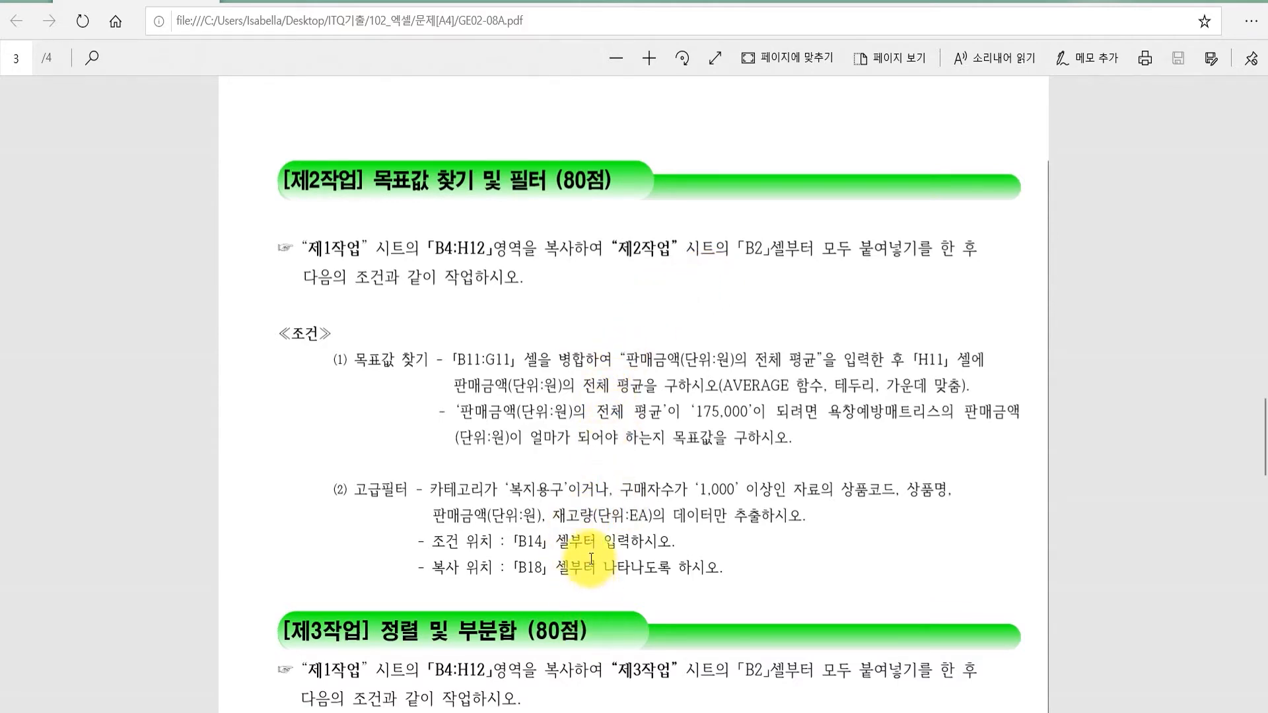
# Step: Switch to the workbook and copy the table range B4:H12 on the 제1작업 sheet
pyautogui.moveTo(551, 712)
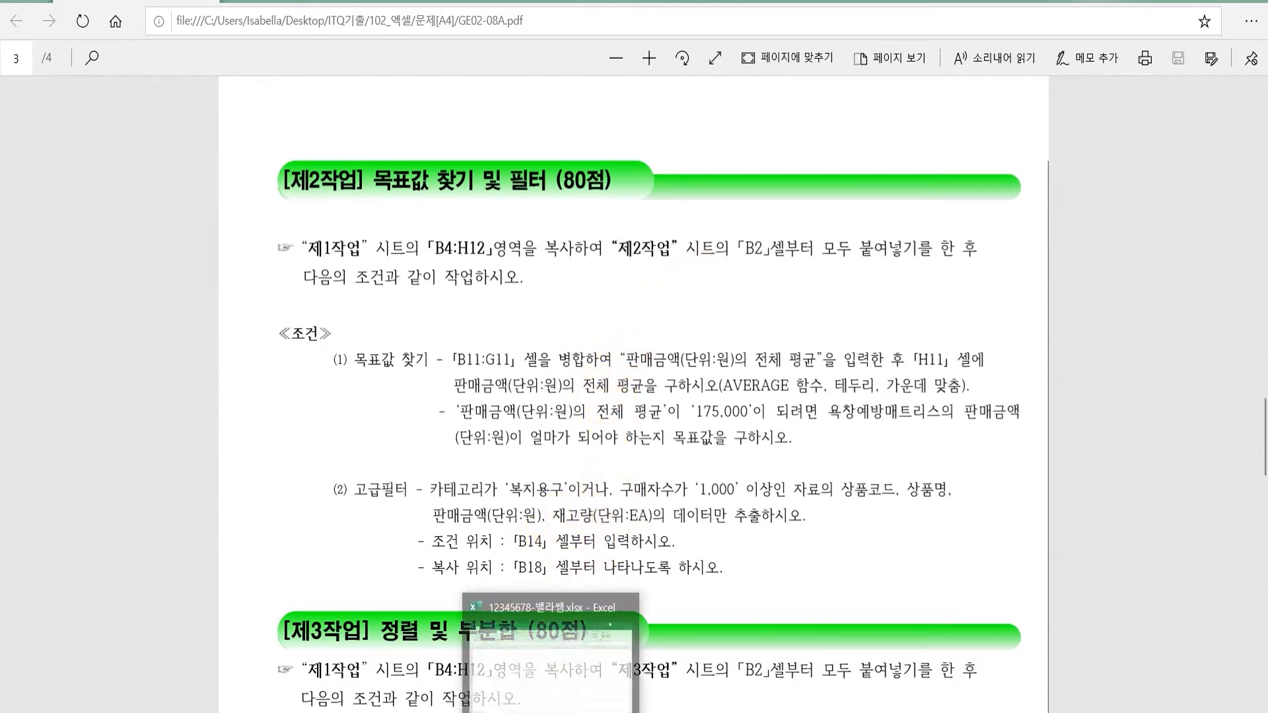
pyautogui.click(551, 661)
pyautogui.click(105, 688)
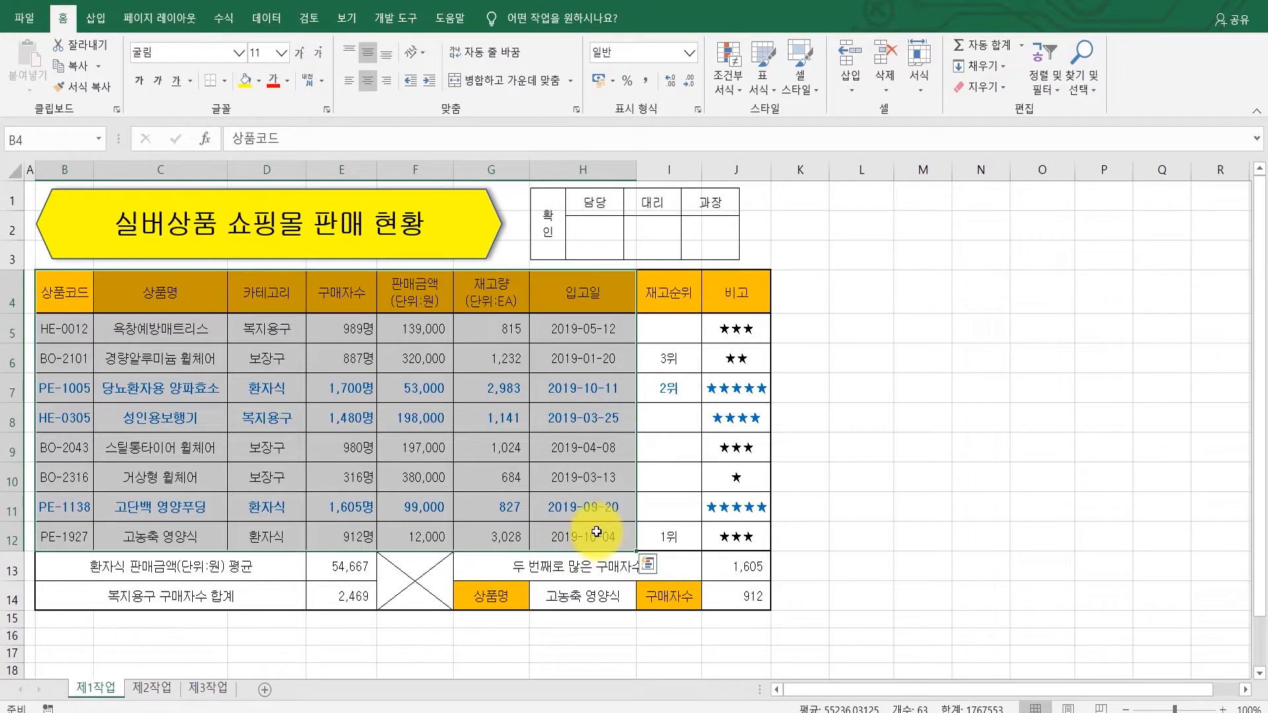
pyautogui.hotkey('ctrl', 'c')
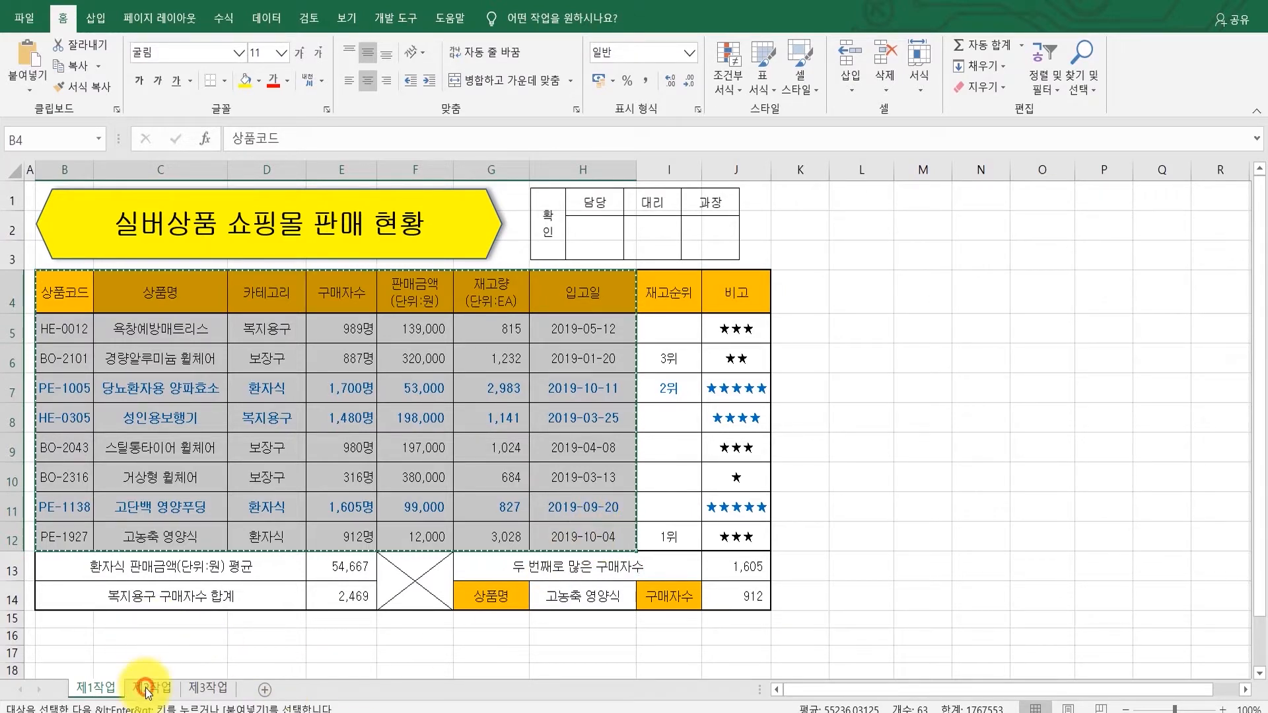
# Step: Paste the copied range at B2 of the 제2작업 sheet, keeping the source column widths
pyautogui.click(146, 690)
pyautogui.click(55, 208)
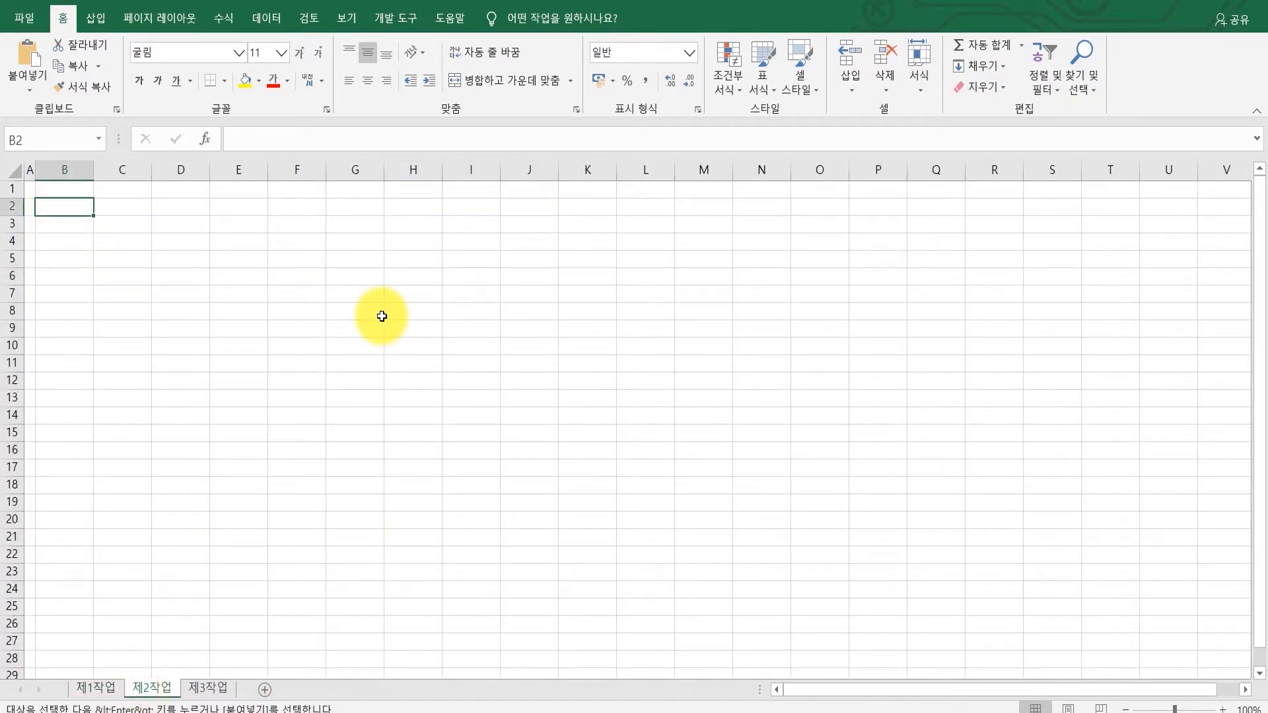
pyautogui.hotkey('ctrl', 'v')
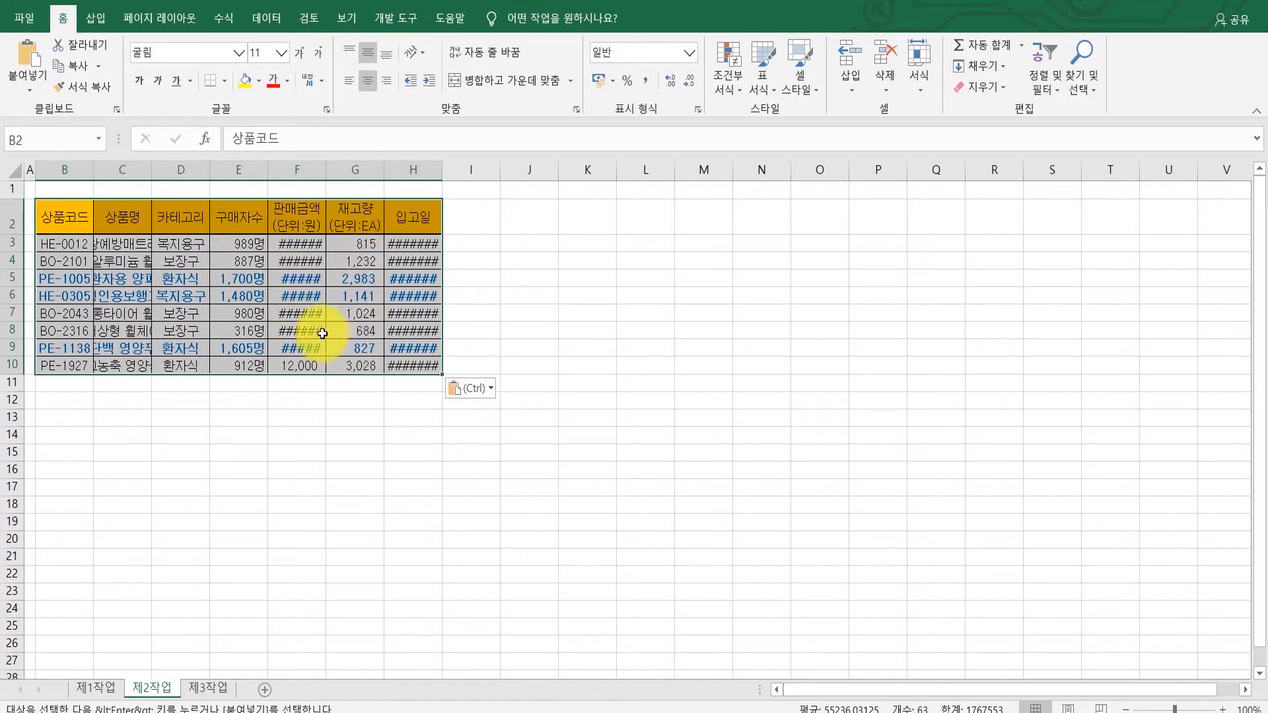
pyautogui.click(474, 389)
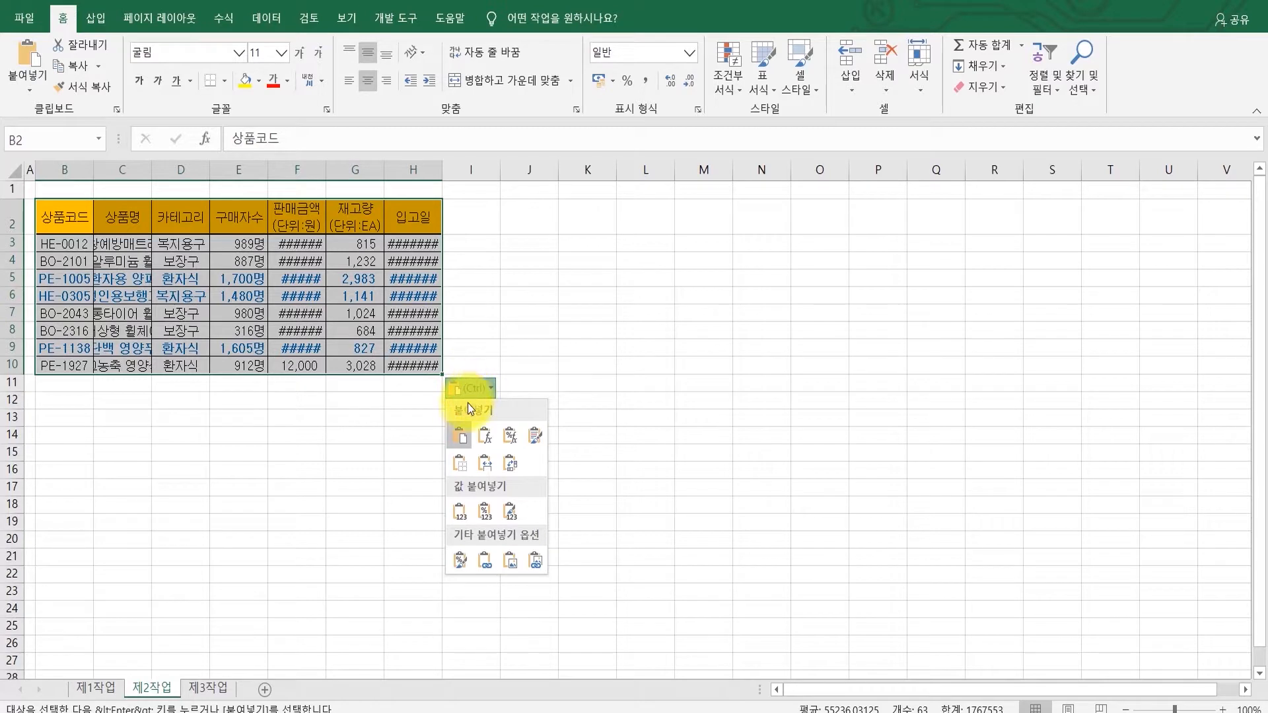
pyautogui.click(486, 466)
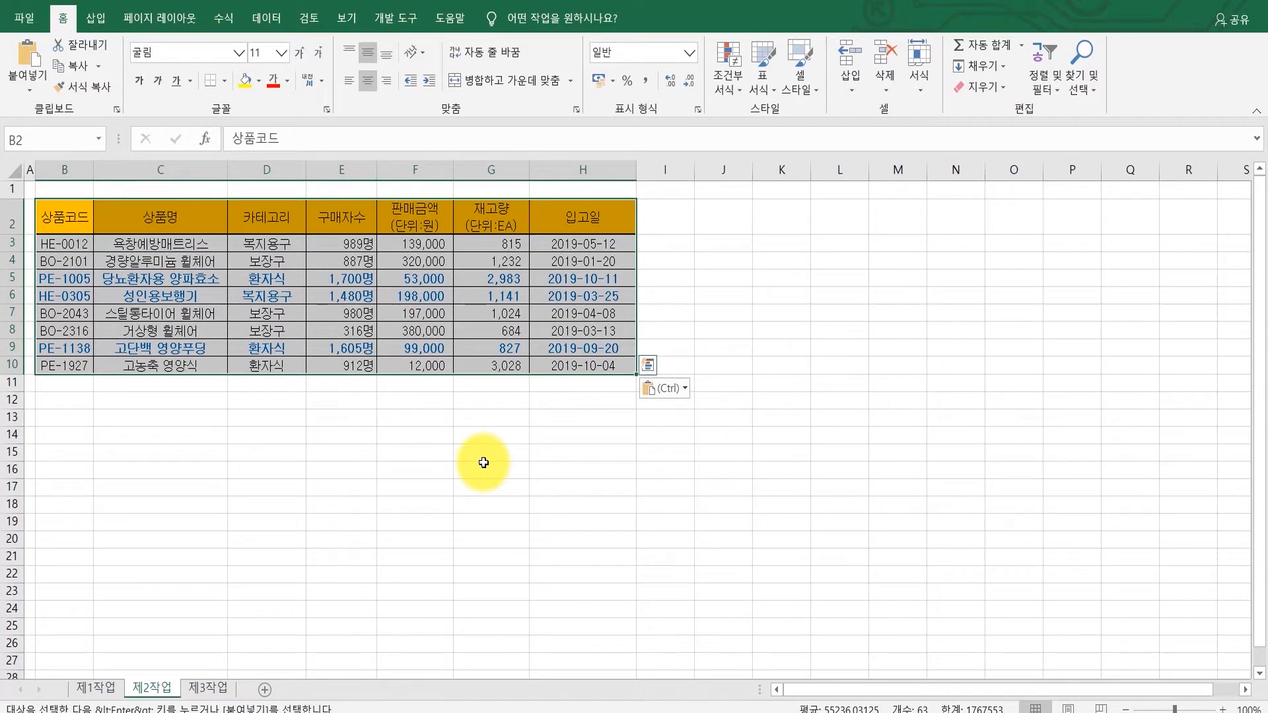
# Step: Check the task instructions, then merge and center cells B11 through G11
pyautogui.click(669, 711)
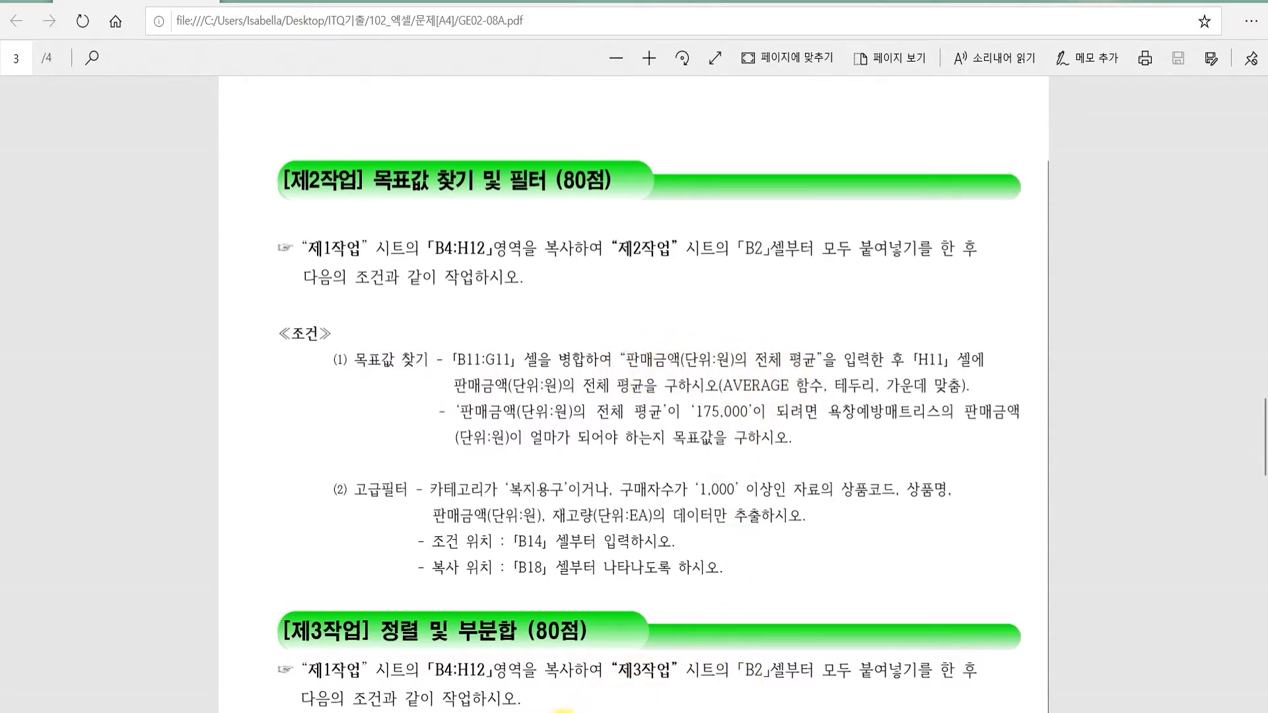
pyautogui.click(569, 711)
pyautogui.moveTo(64, 382); pyautogui.dragTo(510, 381)
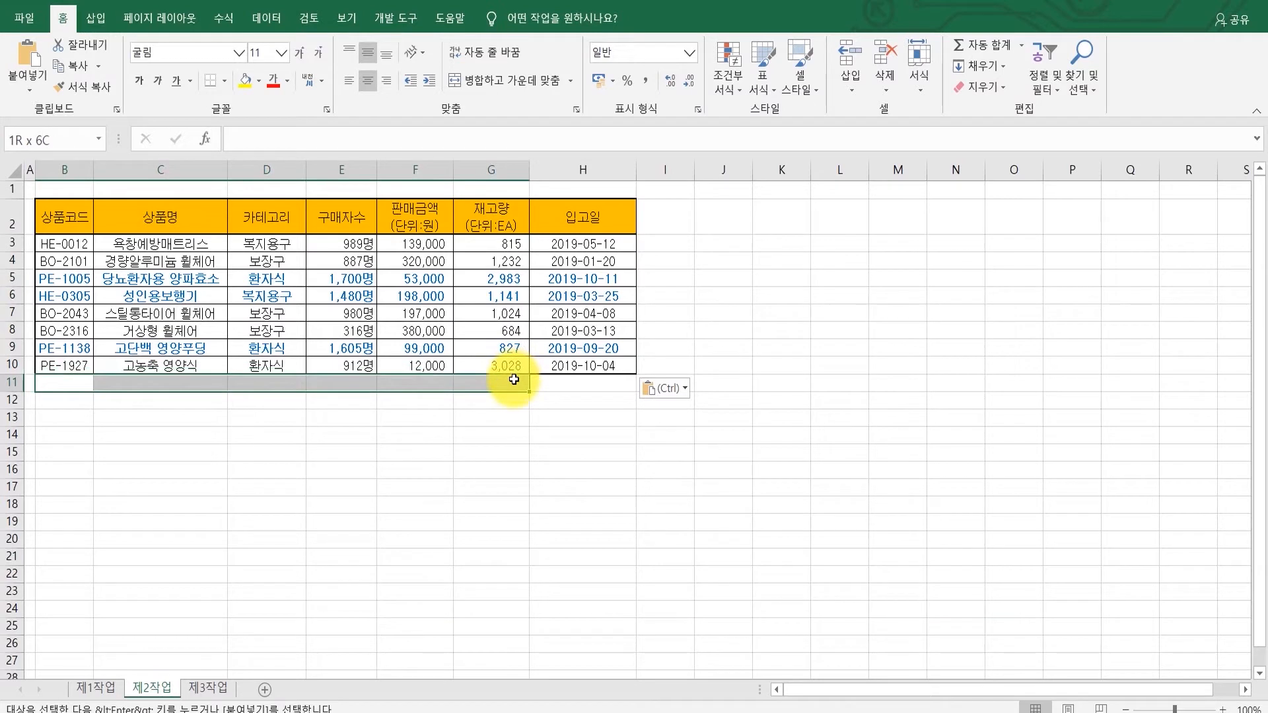
pyautogui.click(519, 78)
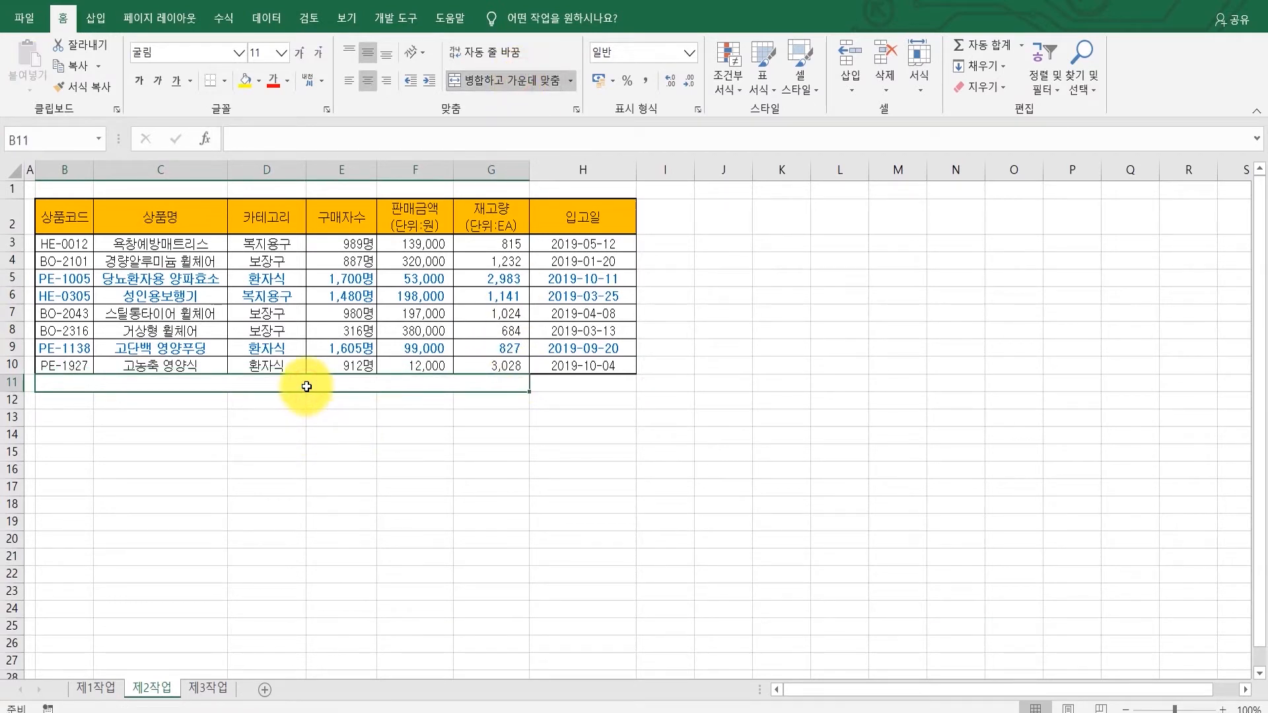
# Step: Enter the label 판매금액(단위:원)의 전체 평균 in the merged cell B11
pyautogui.write('vk')
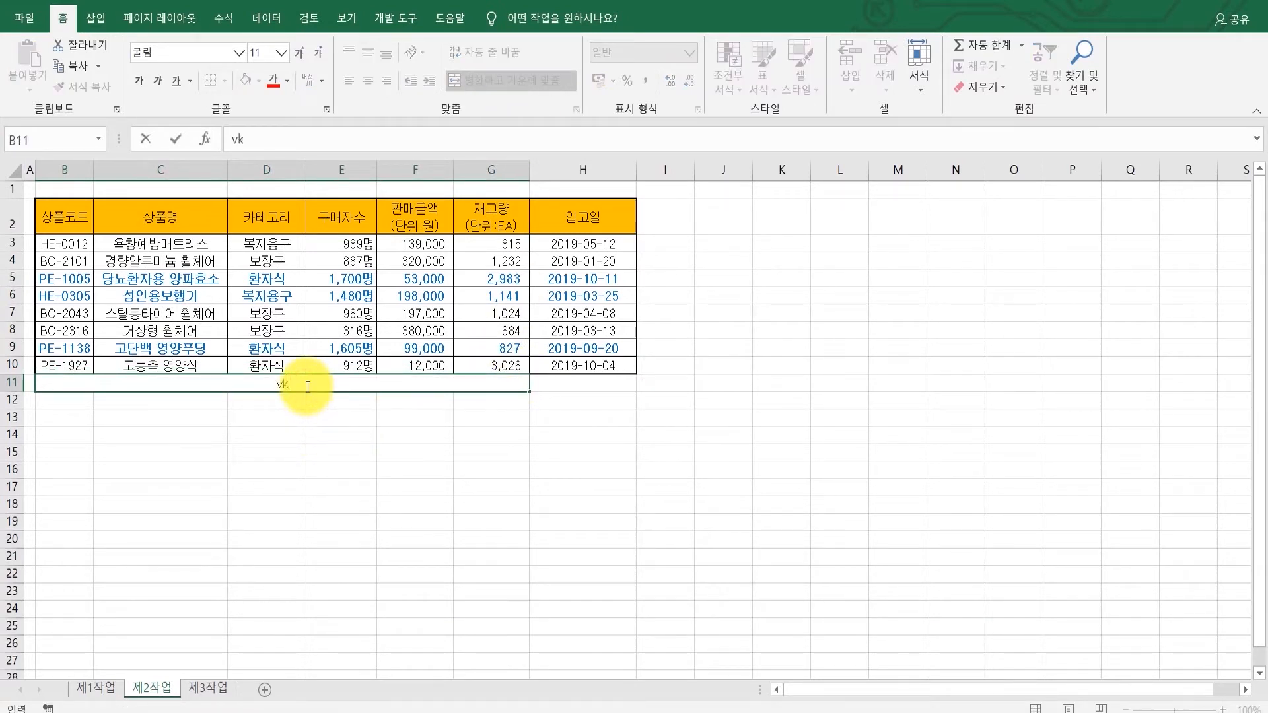
pyautogui.write('saorma')
pyautogui.press('BackSpace')
pyautogui.press('BackSpace')
pyautogui.press('BackSpace')
pyautogui.write('ksaormador(eksdn')
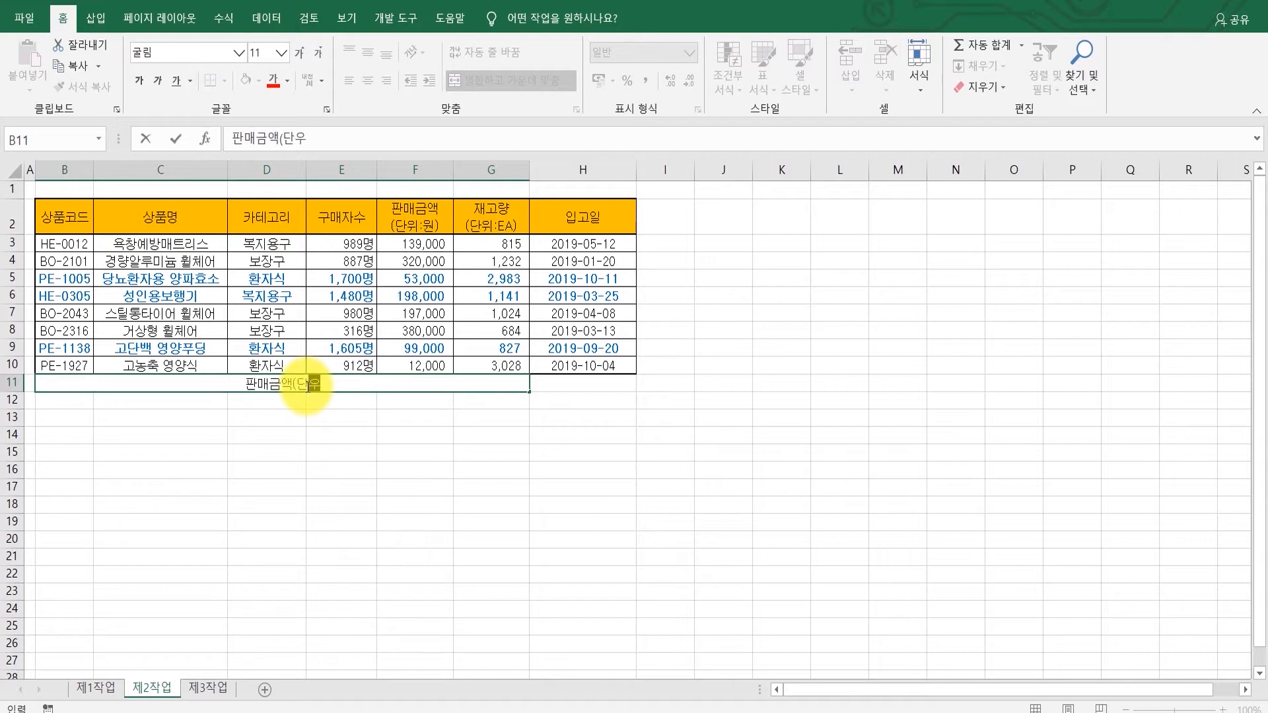
pyautogui.write('l:dnjs')
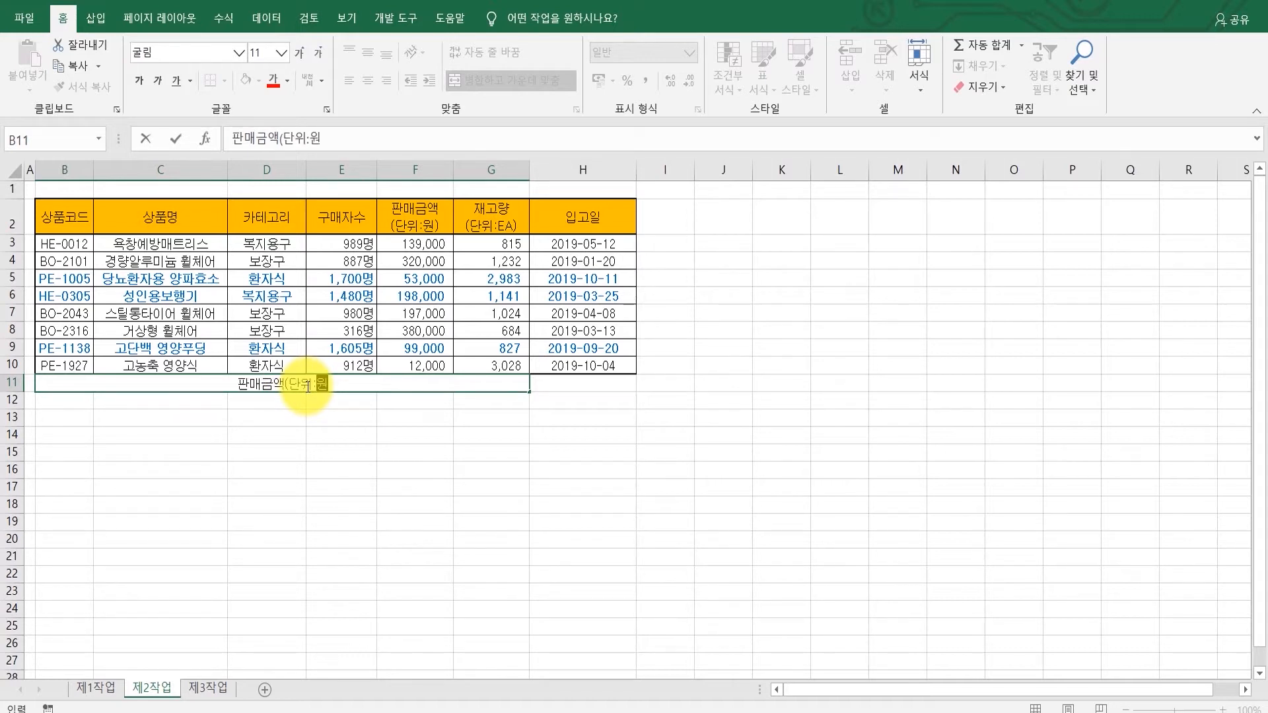
pyautogui.write(')')
pyautogui.write('d')
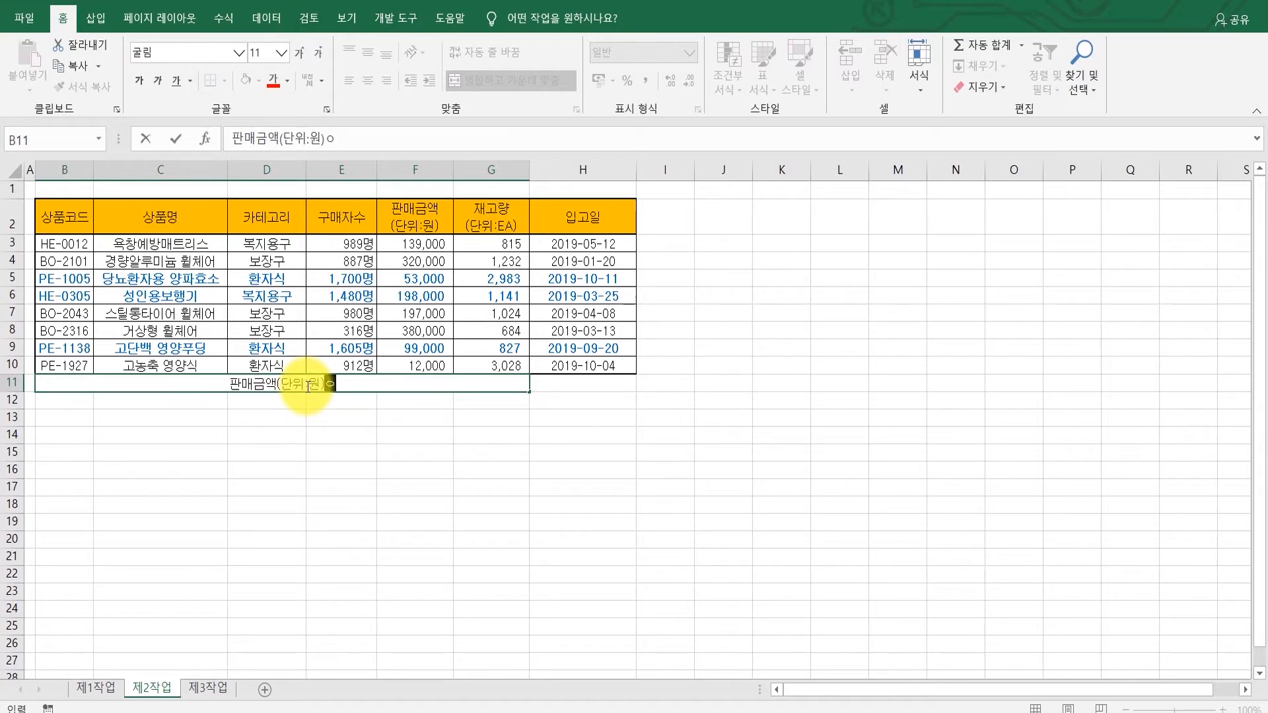
pyautogui.write('ml wjscp vudrb')
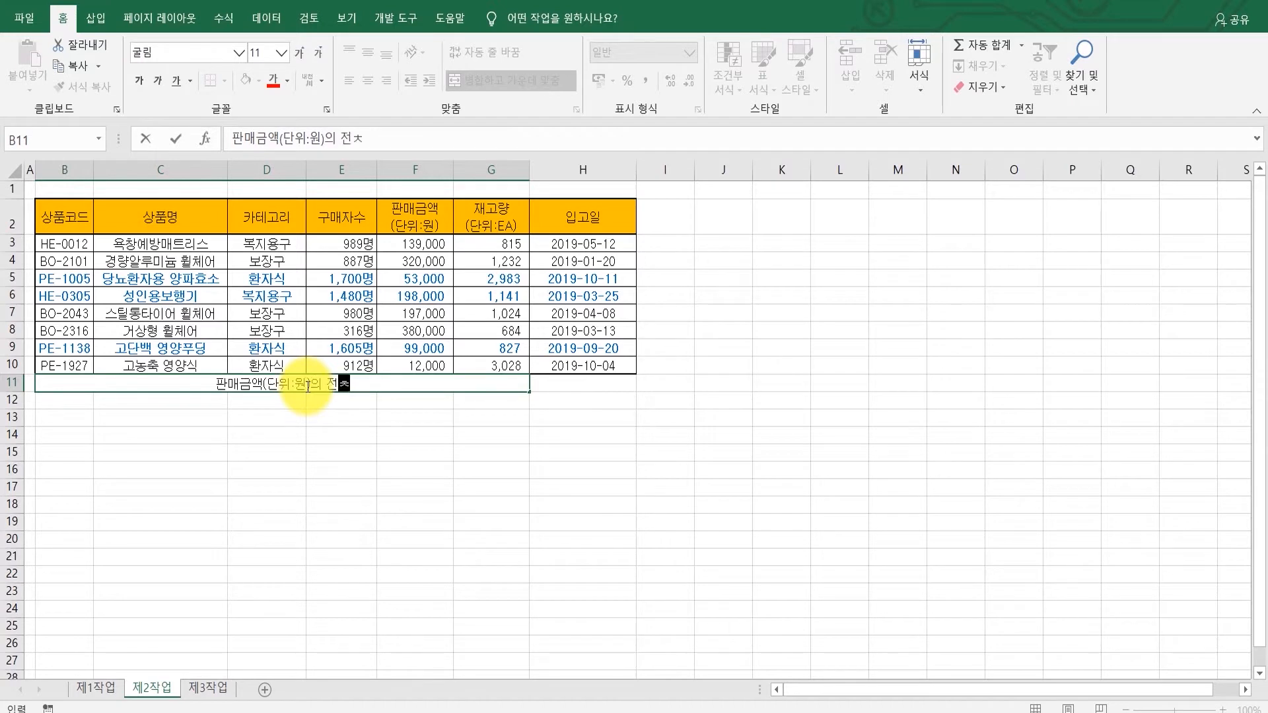
pyautogui.press('Return')
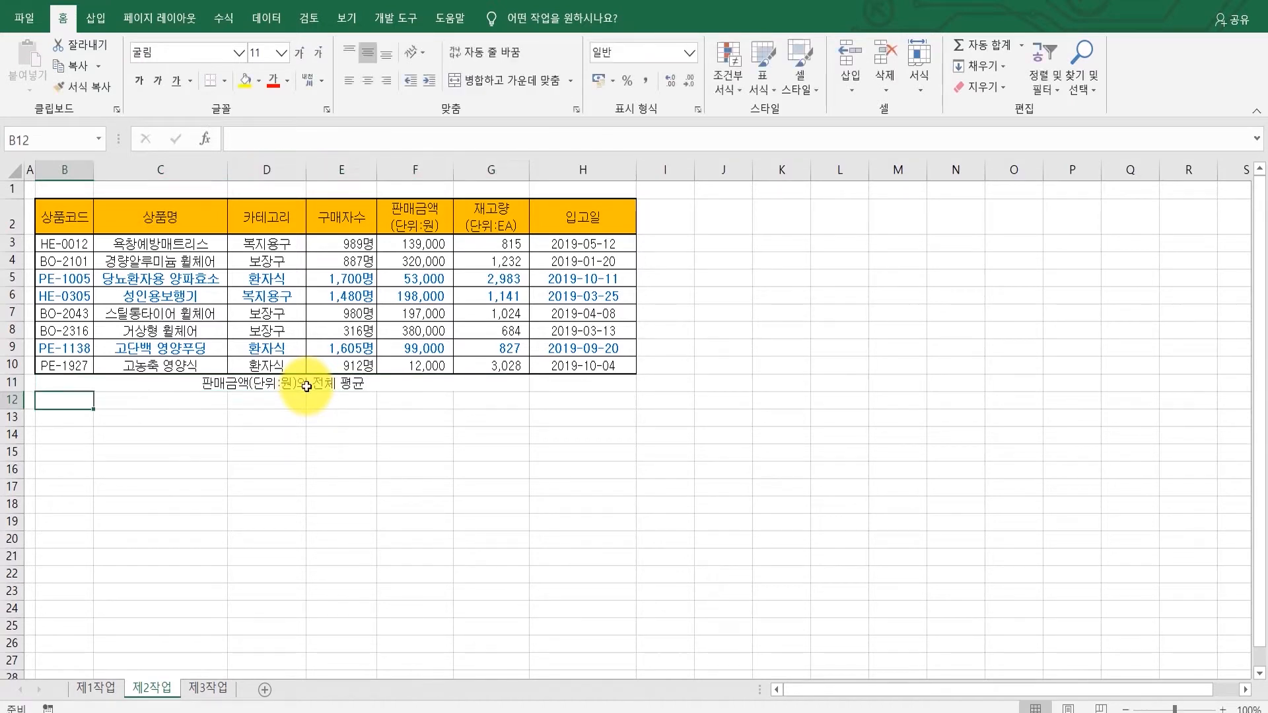
# Step: Enter the formula =AVERAGE(F3:F10) in cell H11
pyautogui.click(308, 386)
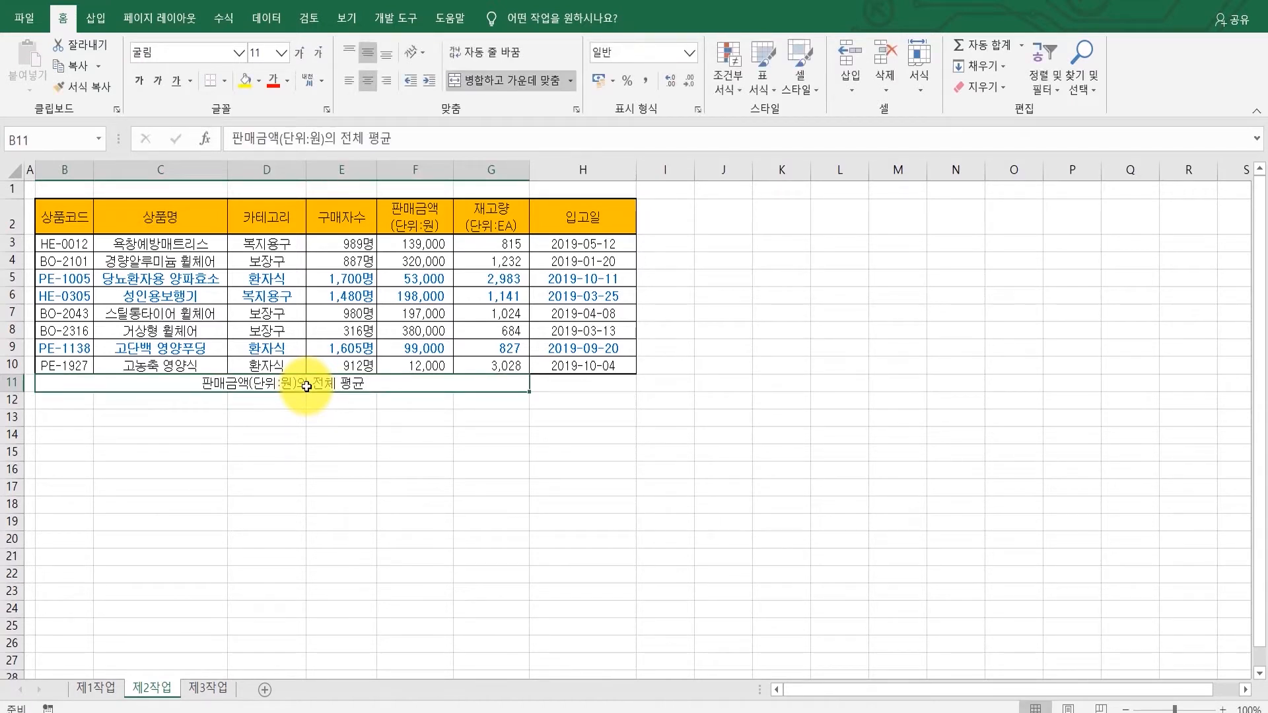
pyautogui.click(597, 382)
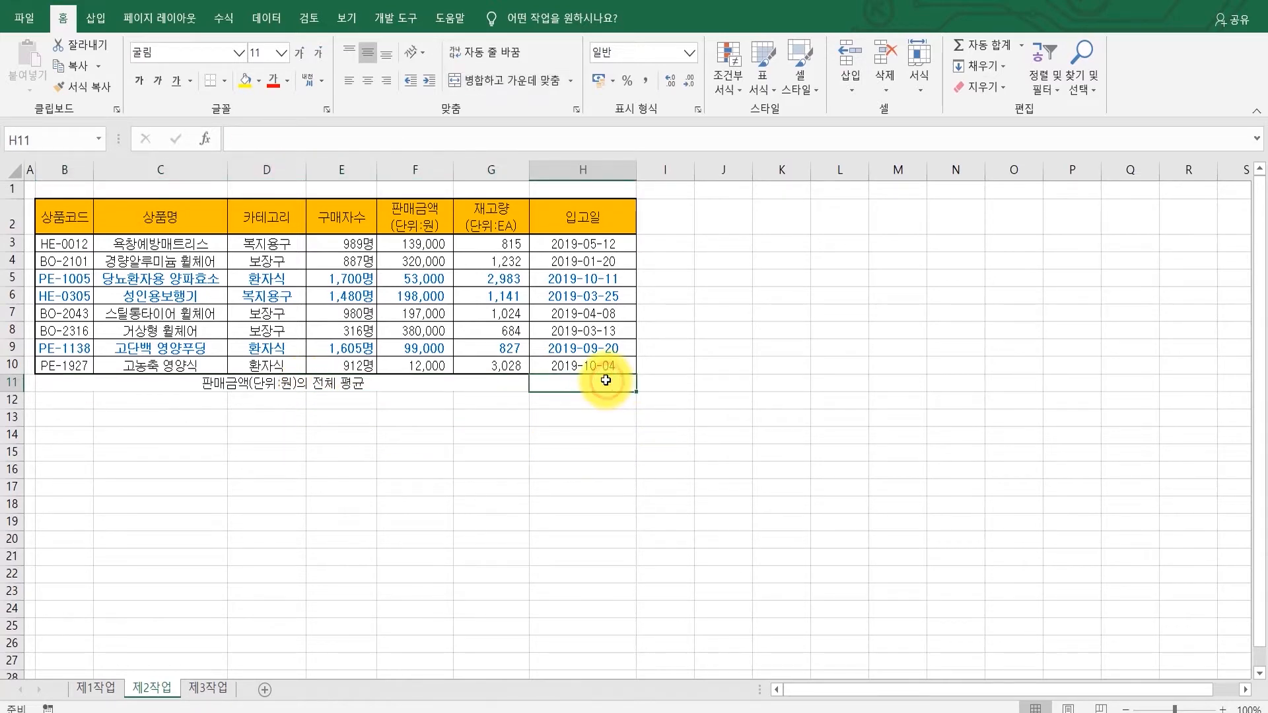
pyautogui.click(684, 711)
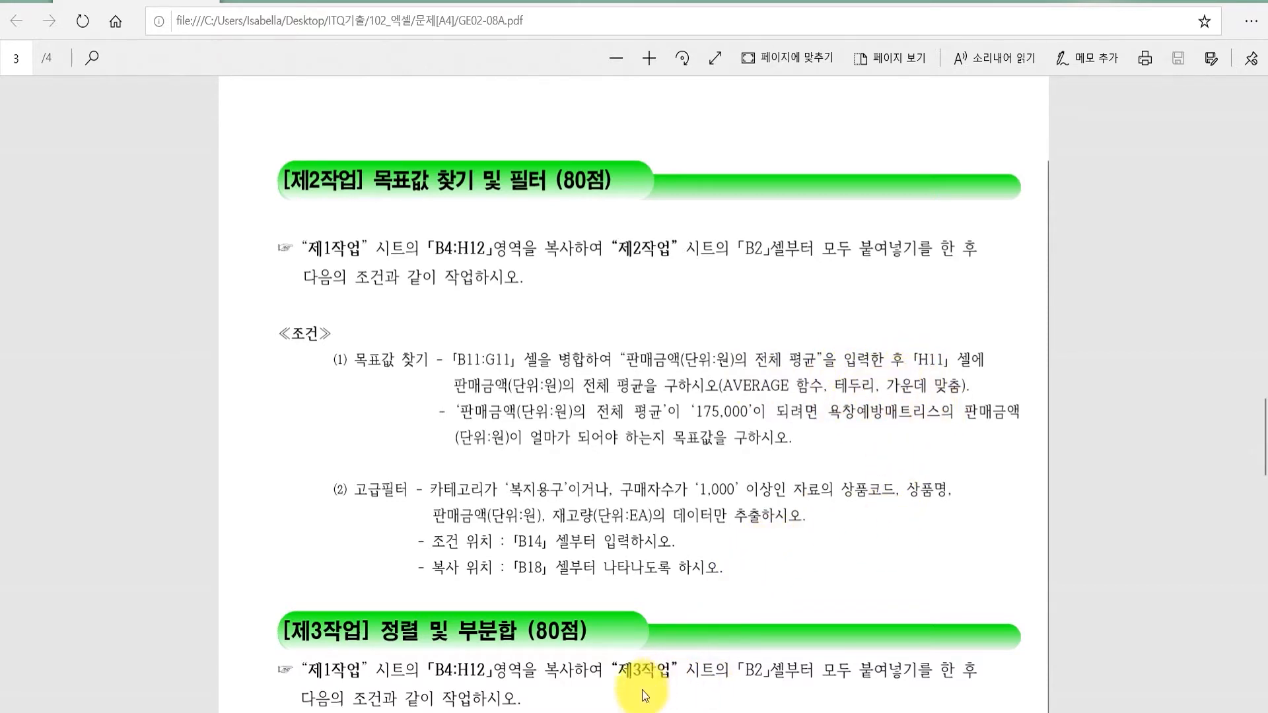
pyautogui.click(626, 710)
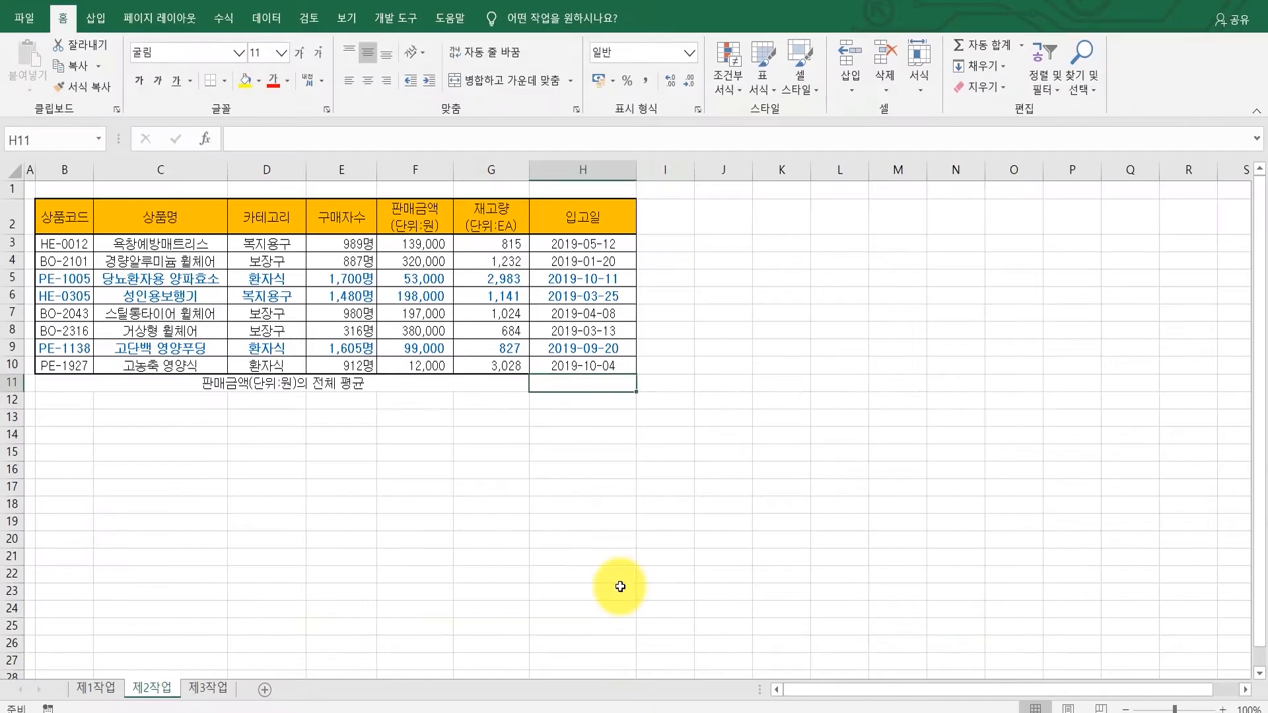
pyautogui.write('=aver')
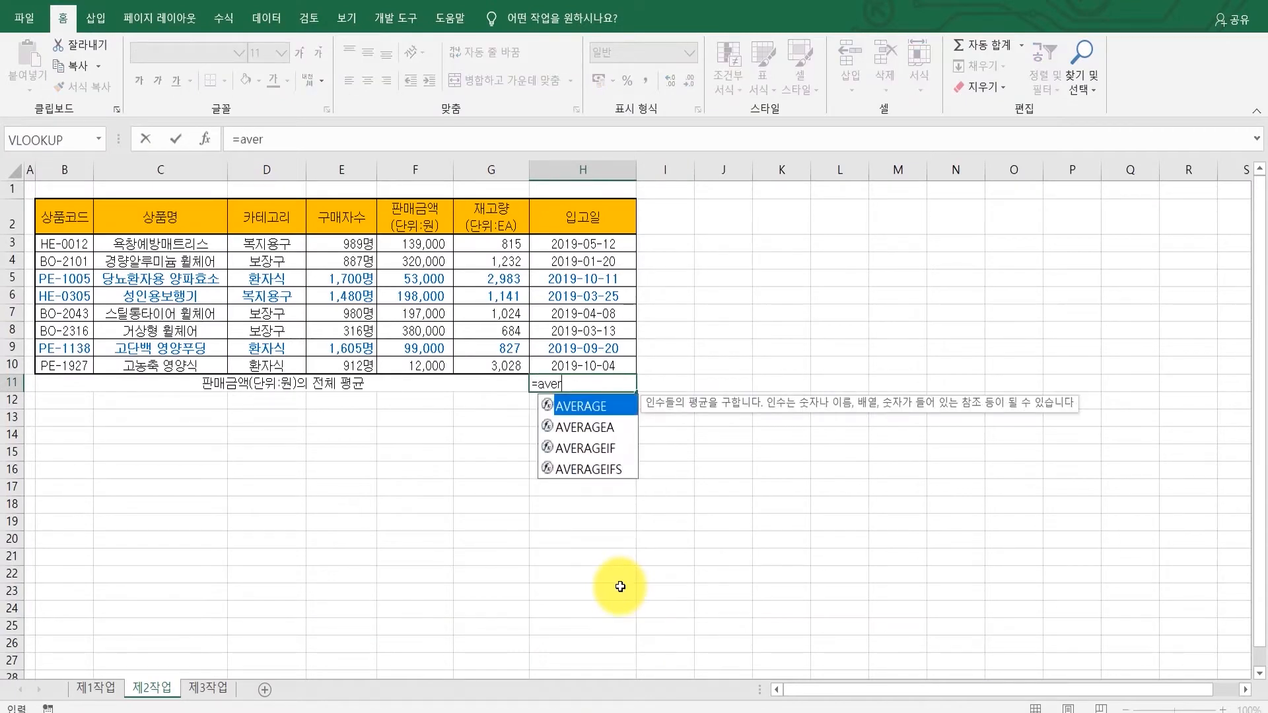
pyautogui.press('Tab')
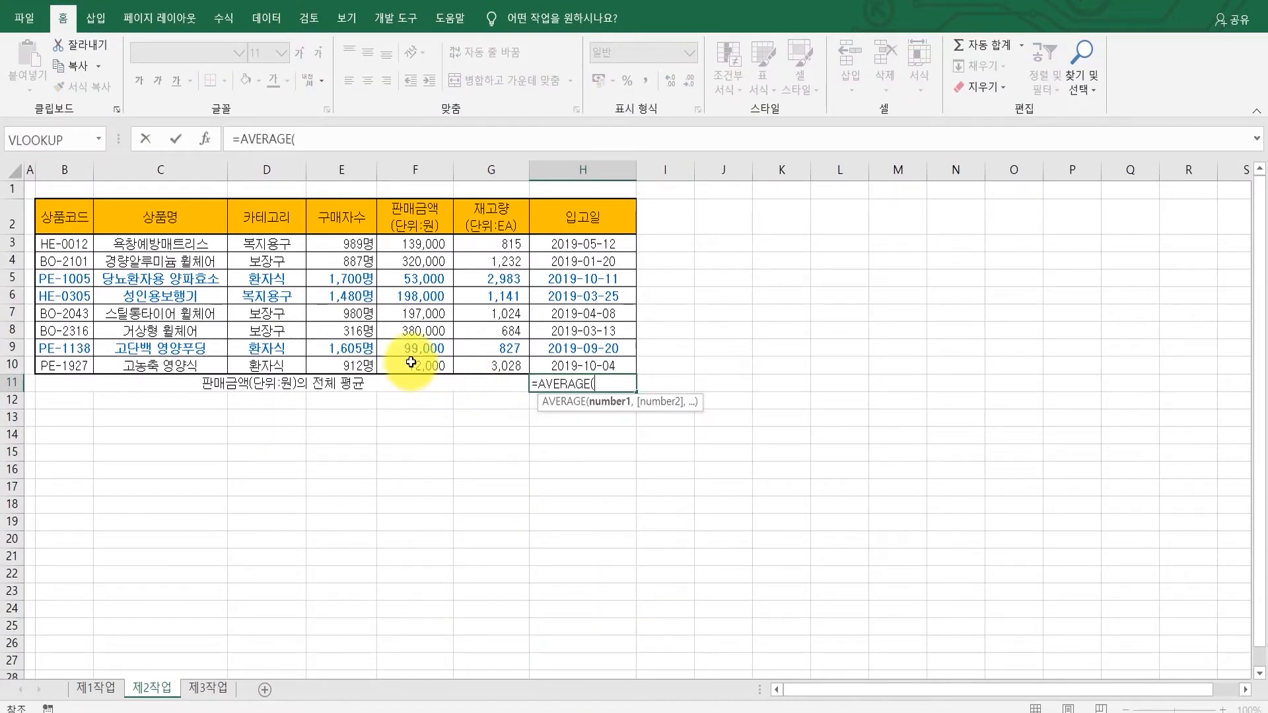
pyautogui.moveTo(412, 364); pyautogui.dragTo(412, 245)
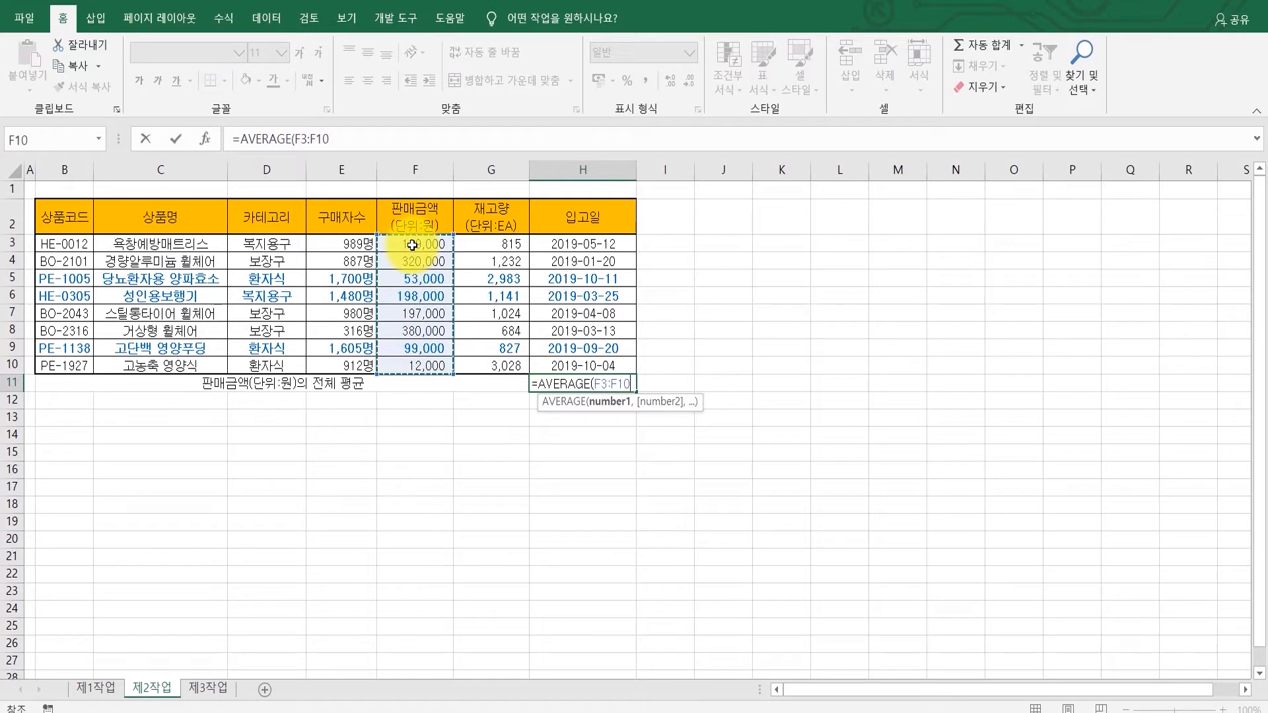
pyautogui.write(')')
pyautogui.press('Return')
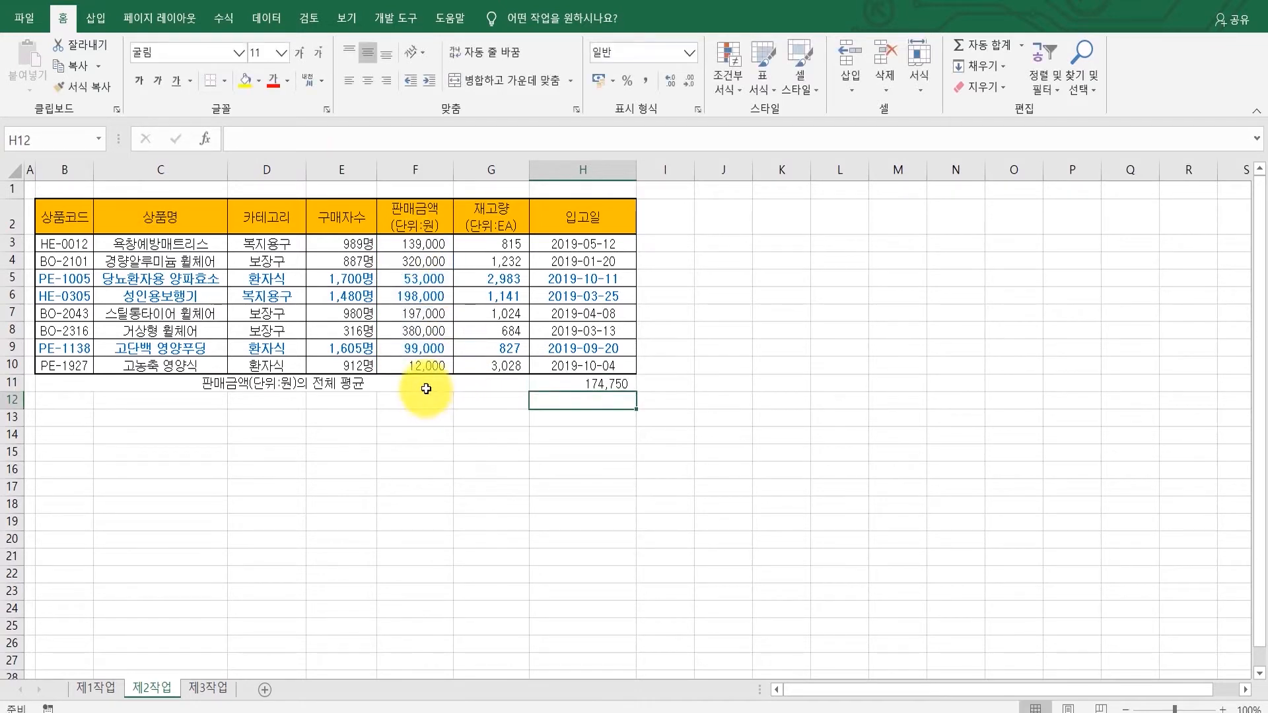
# Step: Apply all borders to B11:H11 and center-align the row's contents
pyautogui.moveTo(426, 389); pyautogui.dragTo(566, 391)
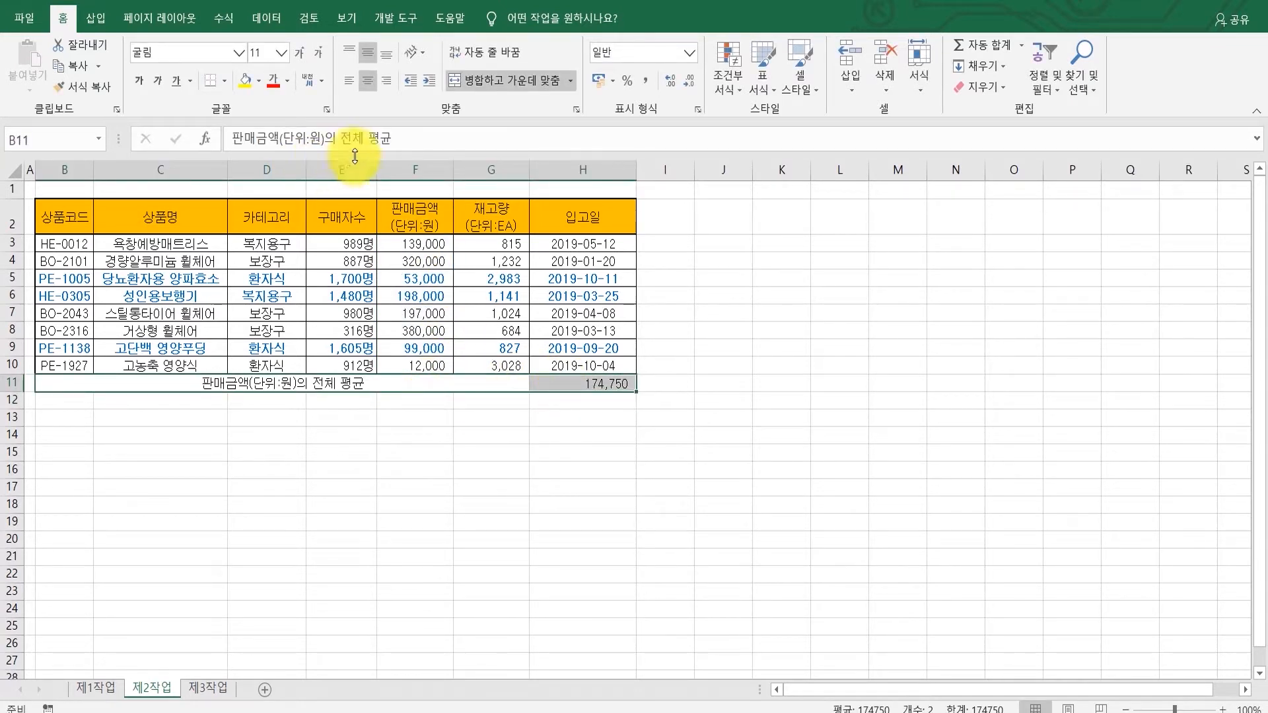
pyautogui.click(224, 85)
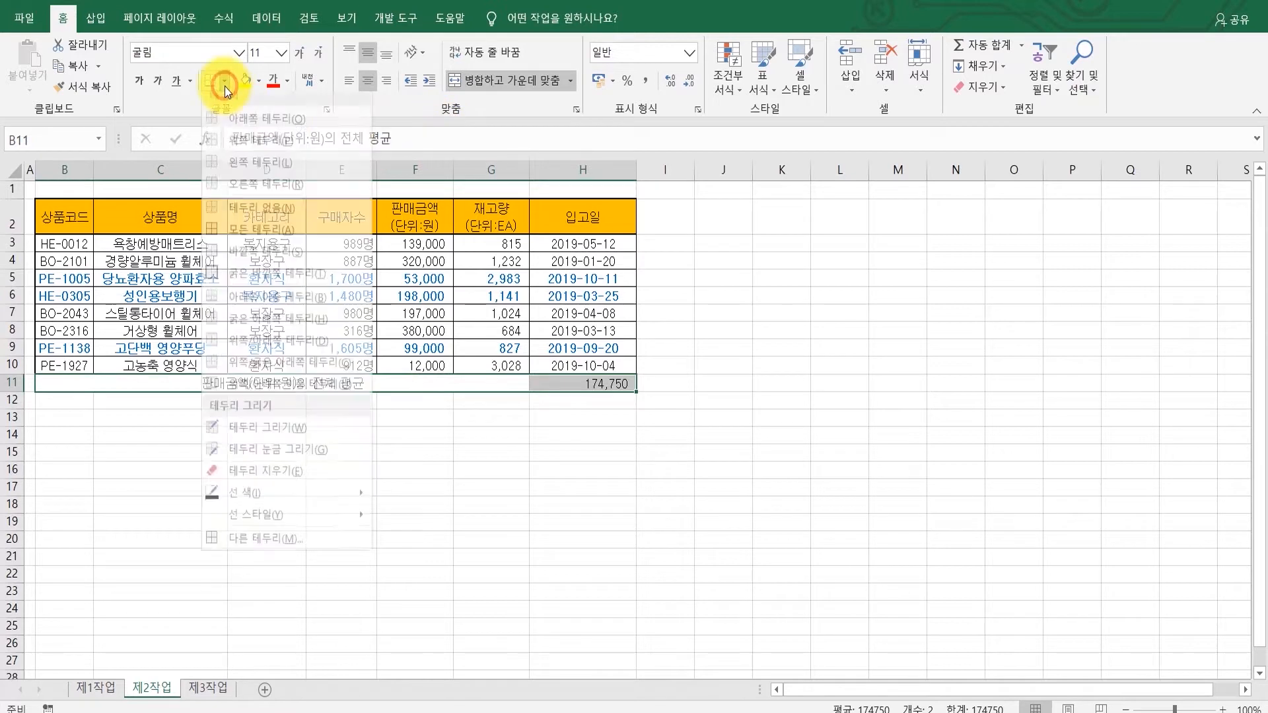
pyautogui.click(247, 236)
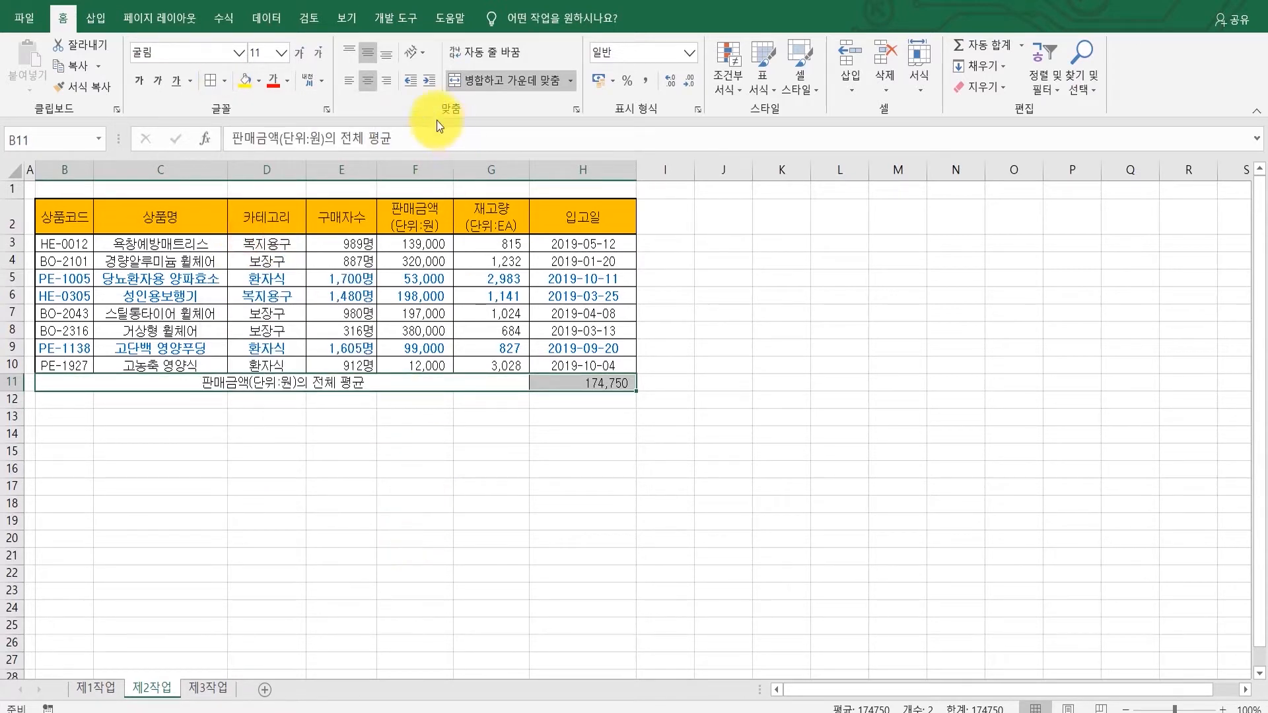
pyautogui.click(351, 82)
pyautogui.click(369, 82)
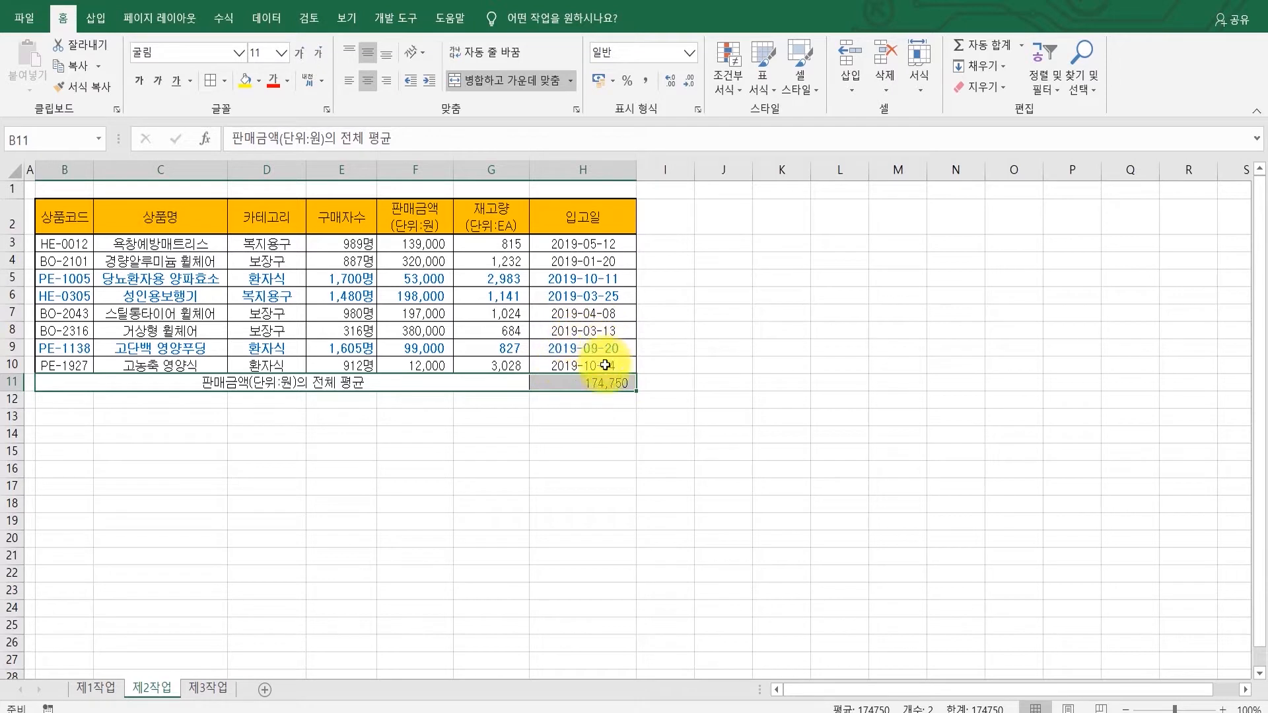
pyautogui.click(185, 420)
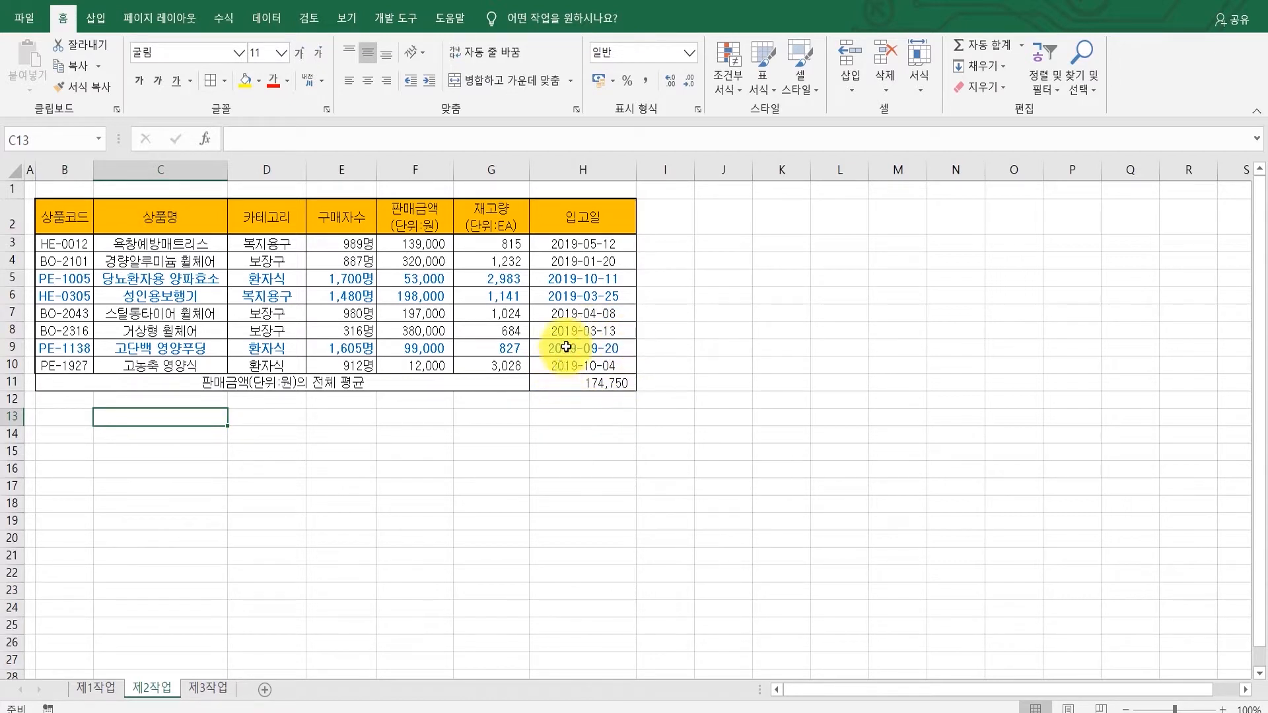
# Step: Run Goal Seek so the average in H11 reaches 175000 by changing the sales amount in F3
pyautogui.hotkey('alt', 'Tab')
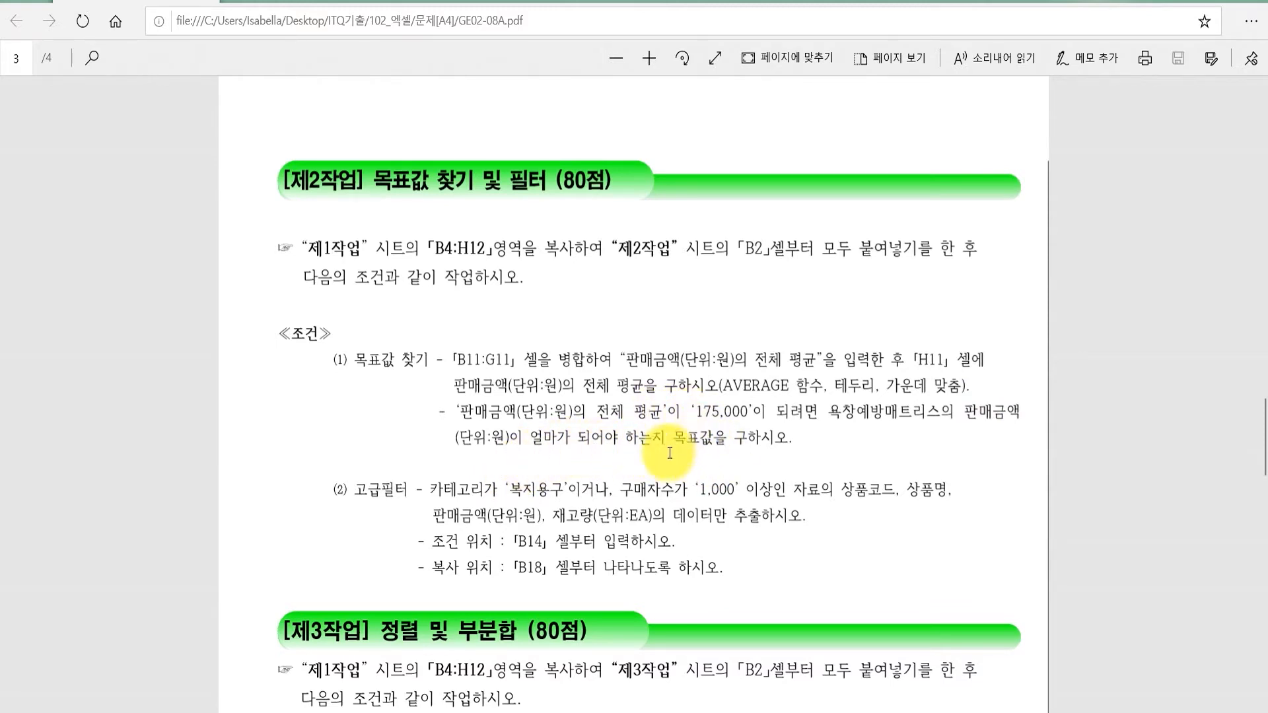
pyautogui.click(557, 712)
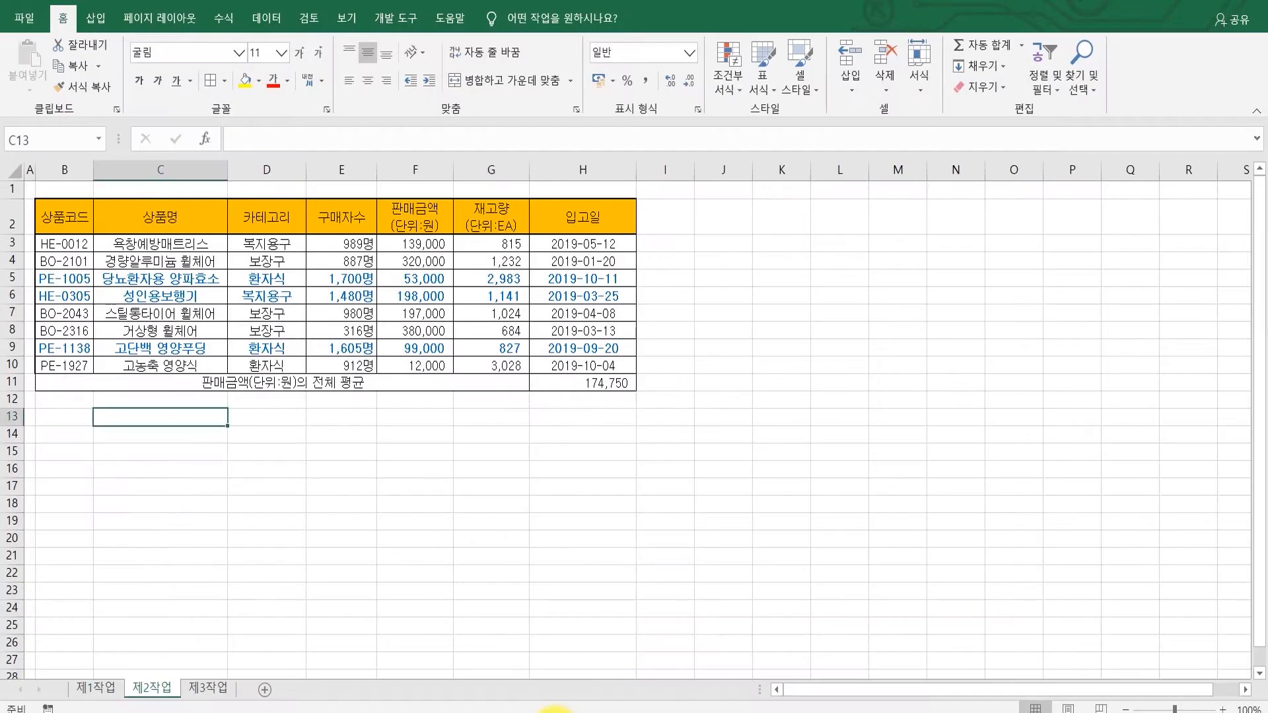
pyautogui.click(618, 435)
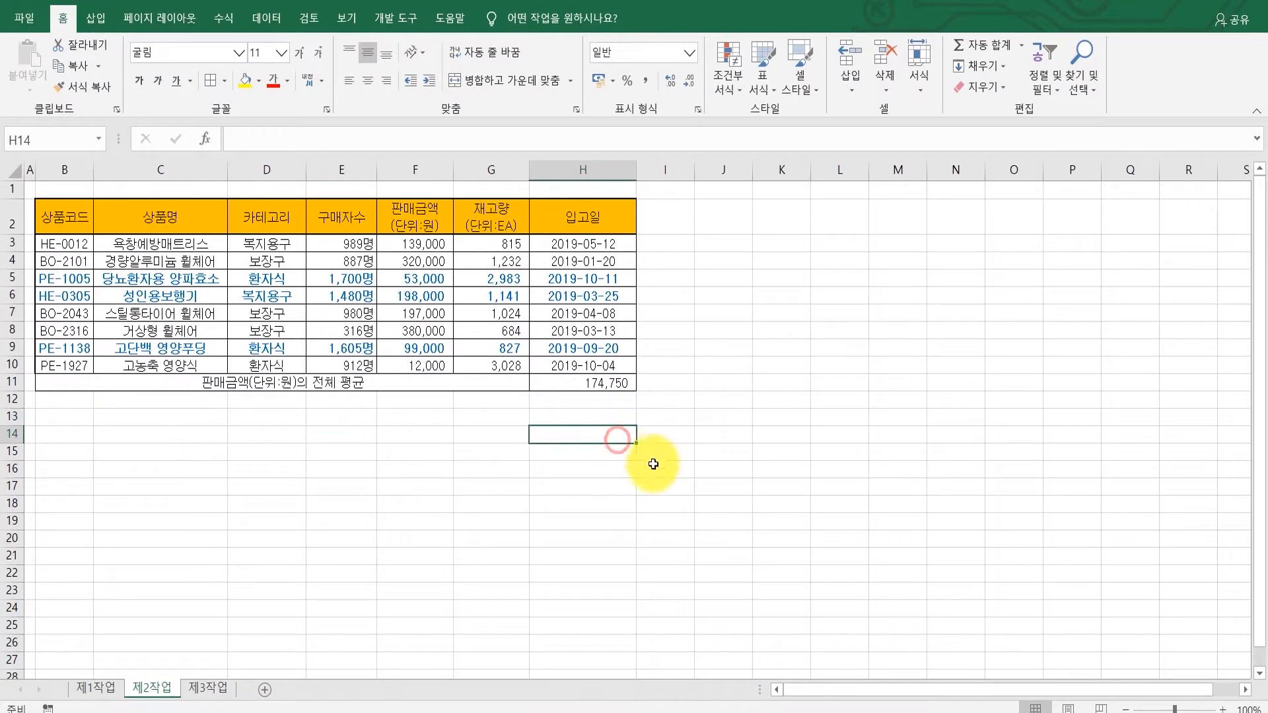
pyautogui.click(590, 384)
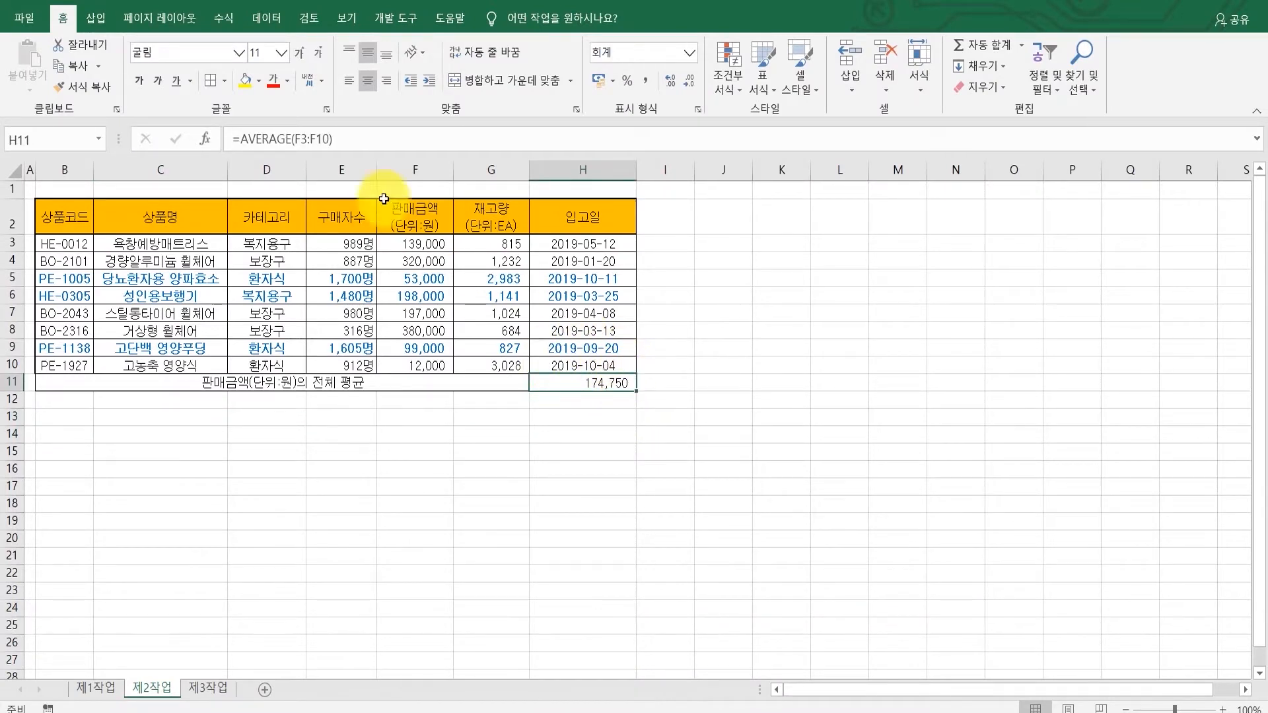
pyautogui.click(266, 17)
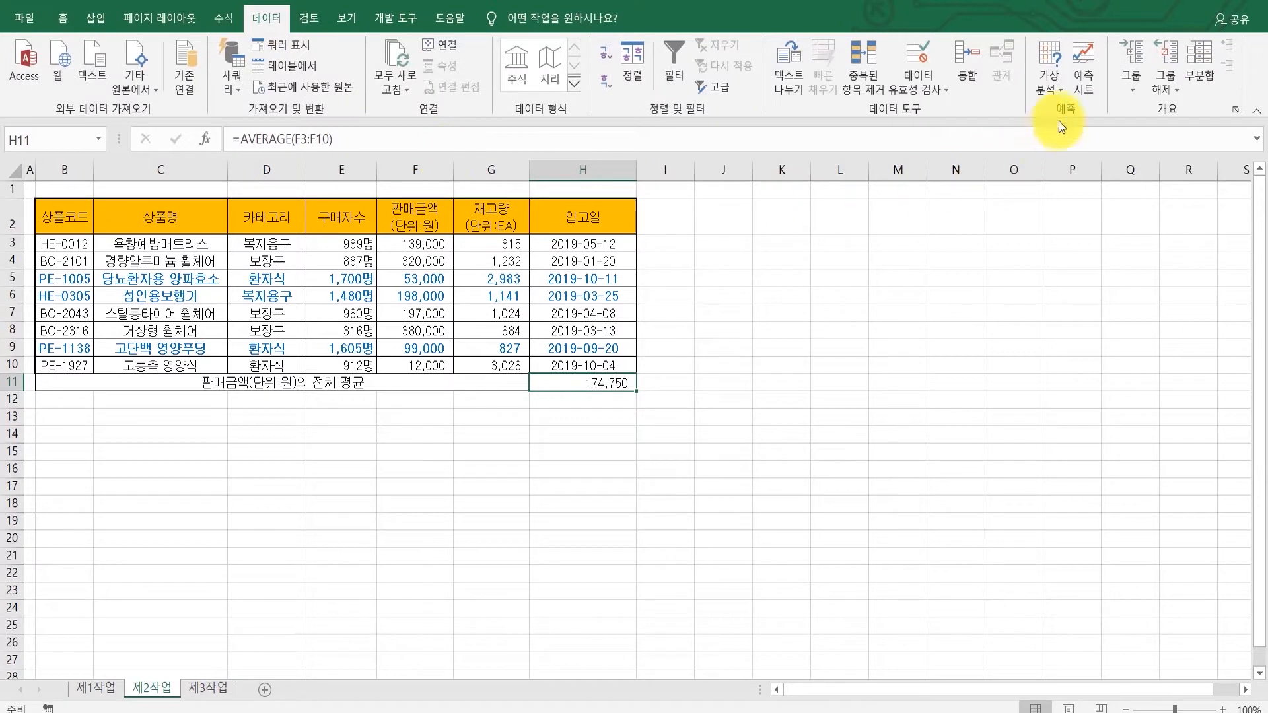
pyautogui.click(1049, 91)
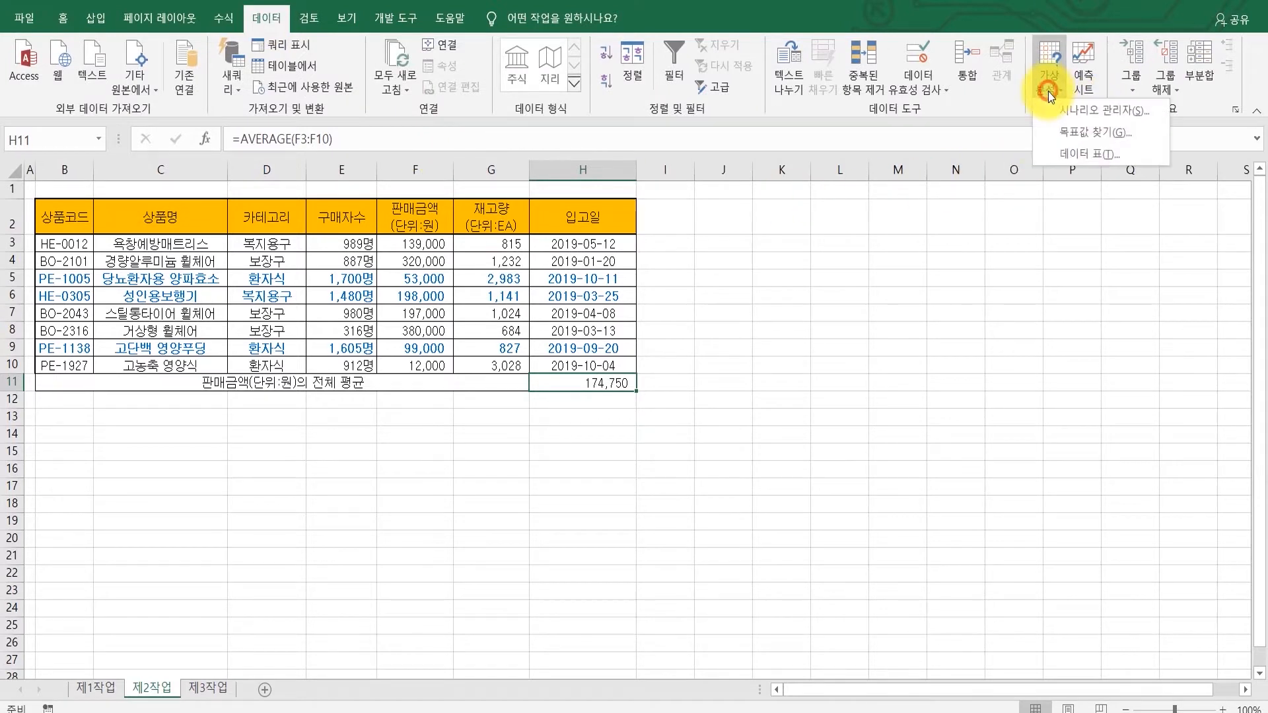
pyautogui.click(1072, 128)
pyautogui.moveTo(1000, 375); pyautogui.dragTo(764, 205)
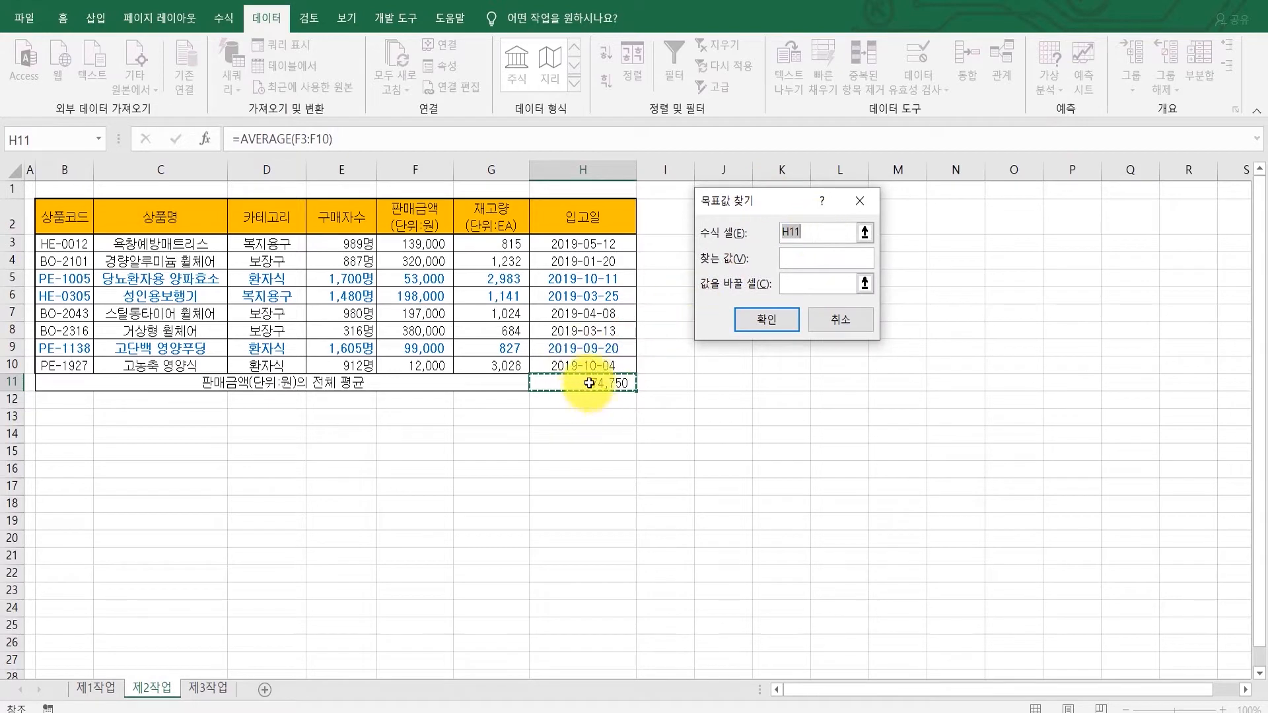
pyautogui.click(801, 260)
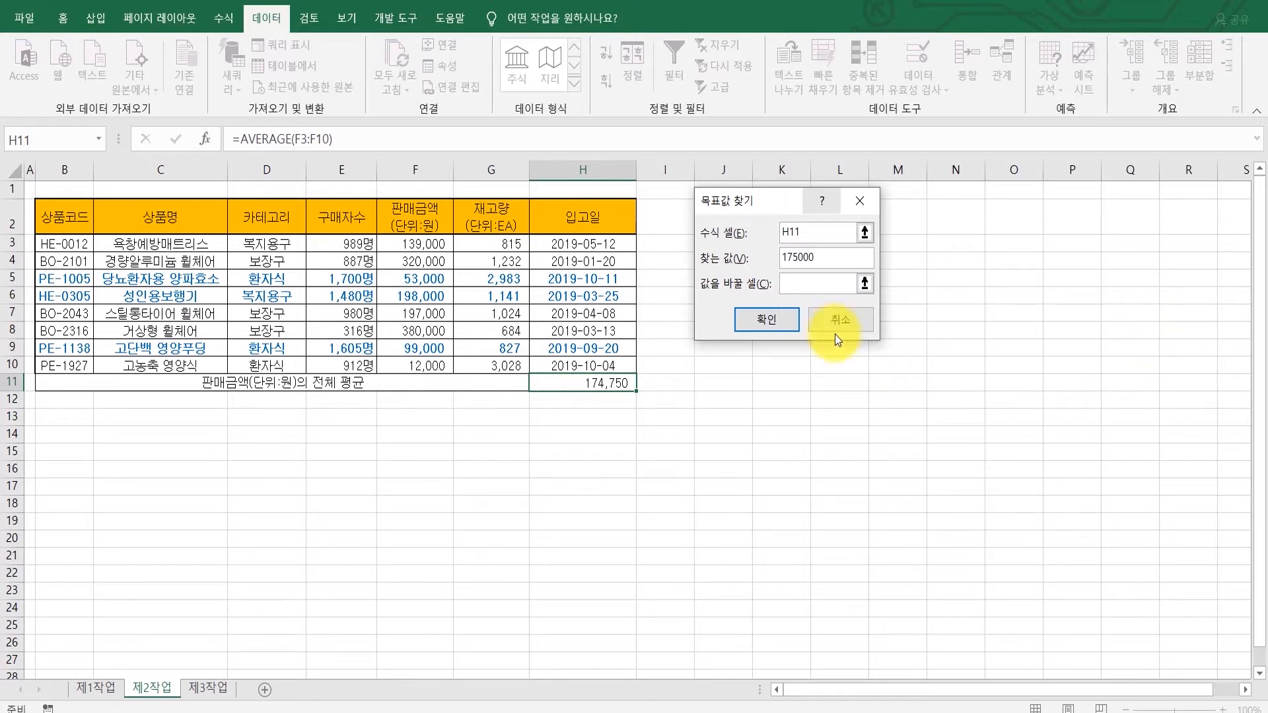
pyautogui.click(803, 284)
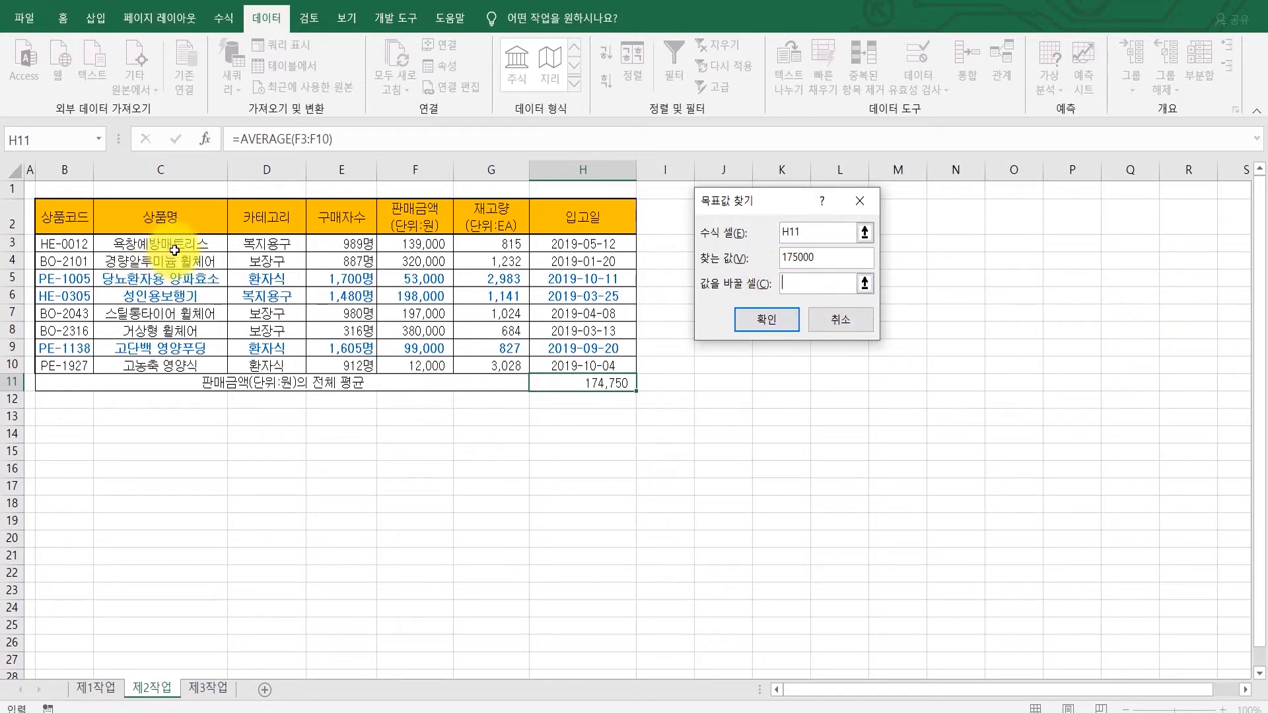
pyautogui.click(397, 251)
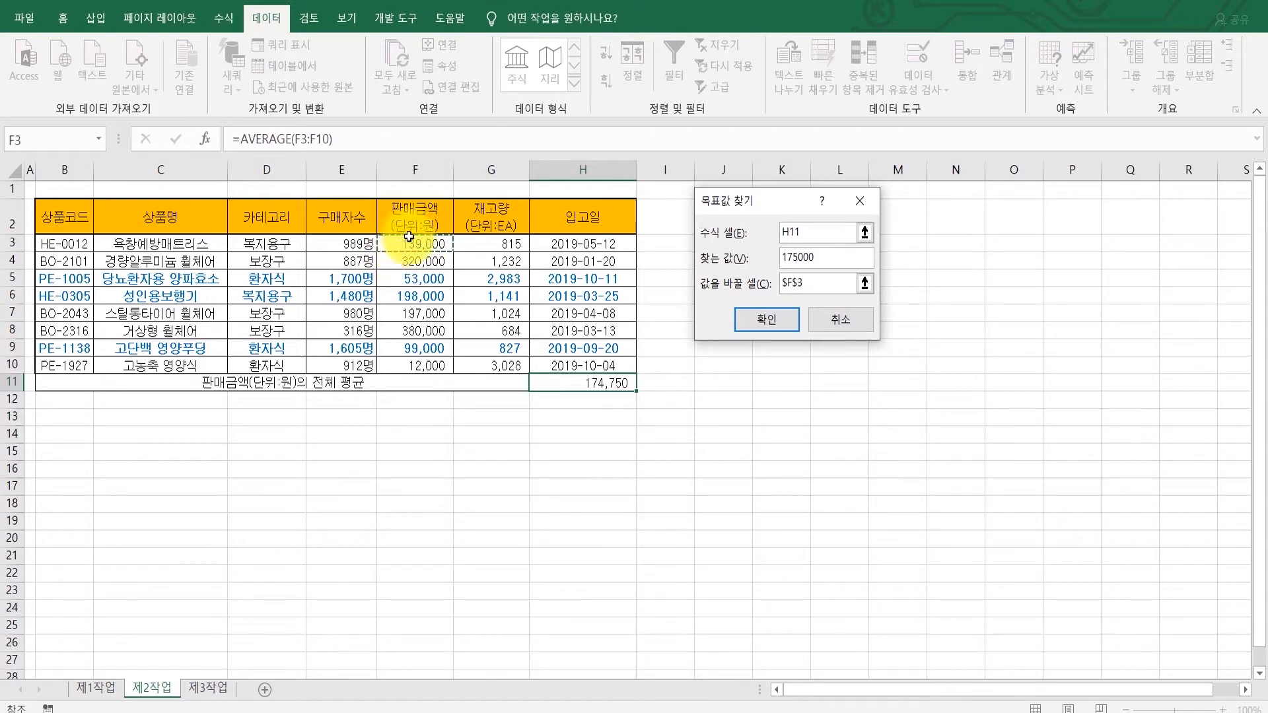
pyautogui.click(747, 314)
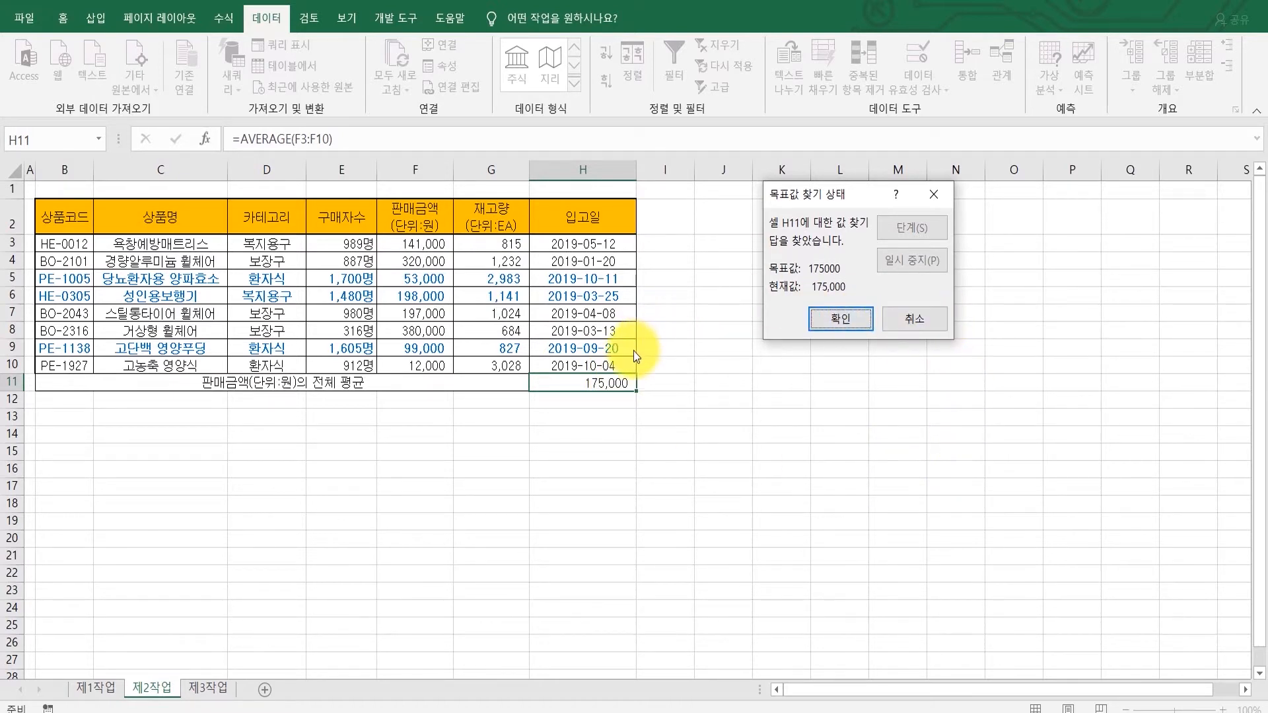
pyautogui.click(848, 319)
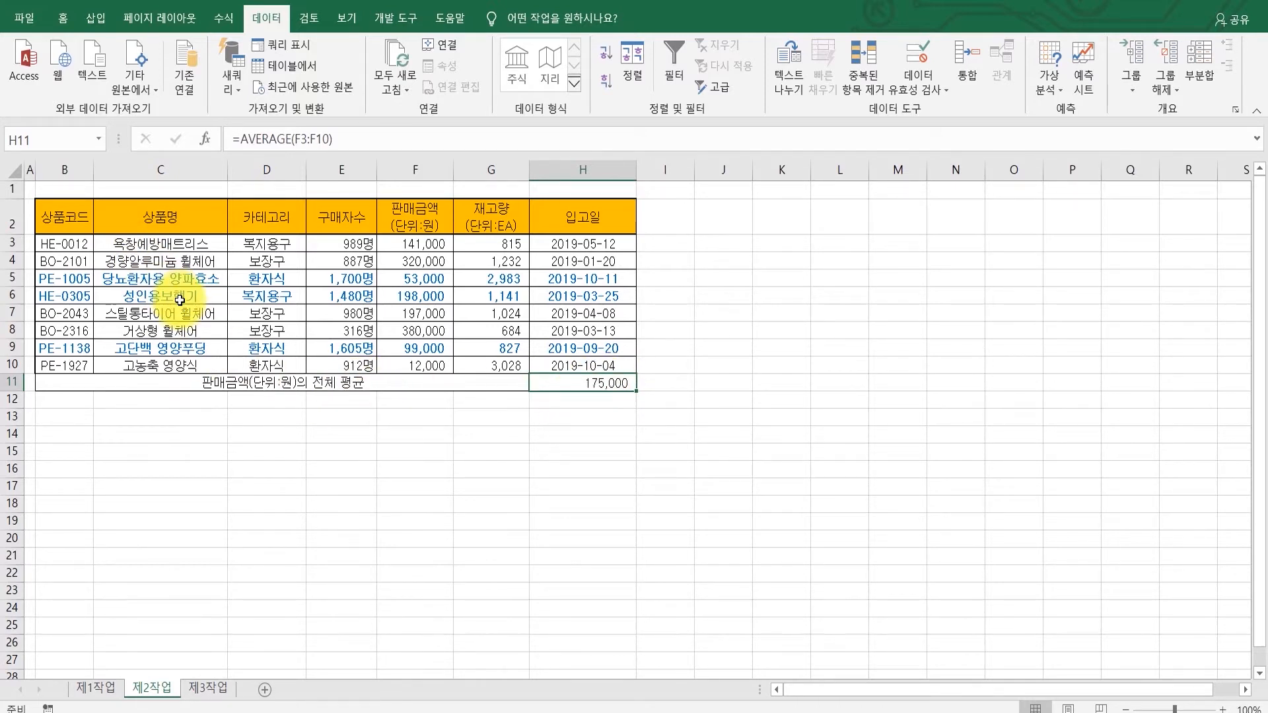
# Step: Copy the 카테고리 and 구매자수 headers into B14:C14 as the advanced filter criteria headers
pyautogui.click(561, 712)
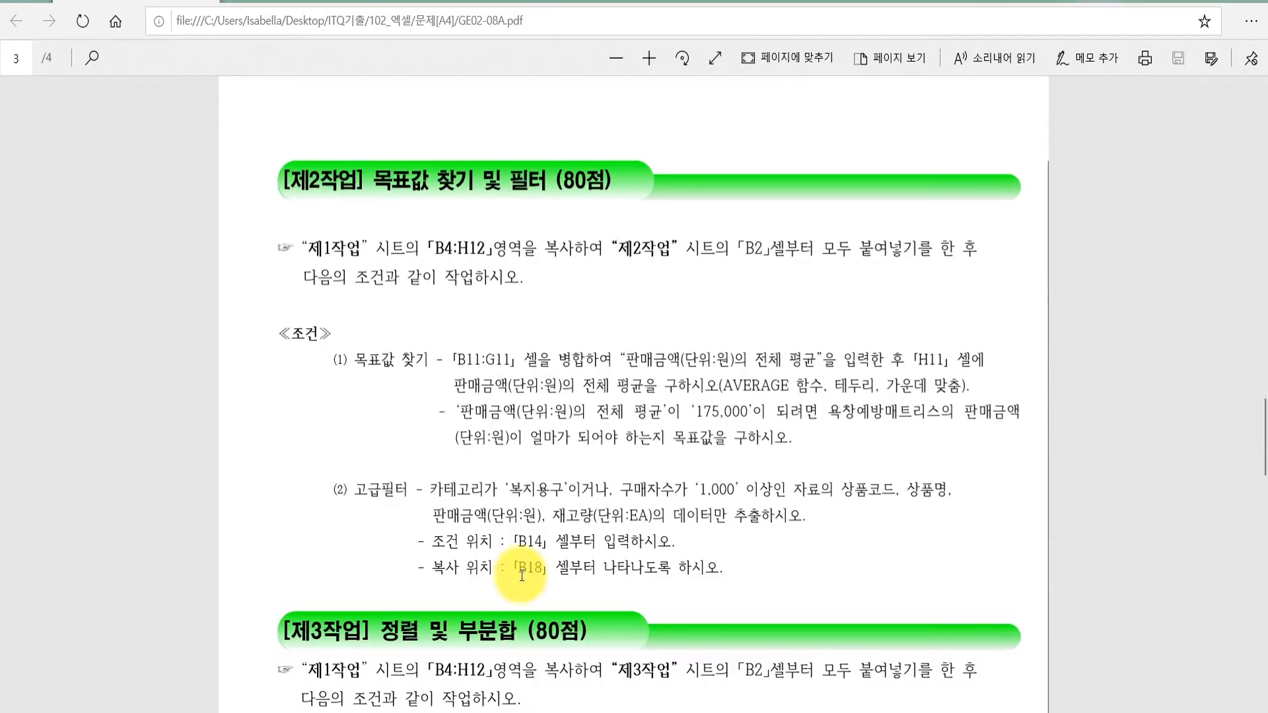
pyautogui.scroll(-1, 481, 529)
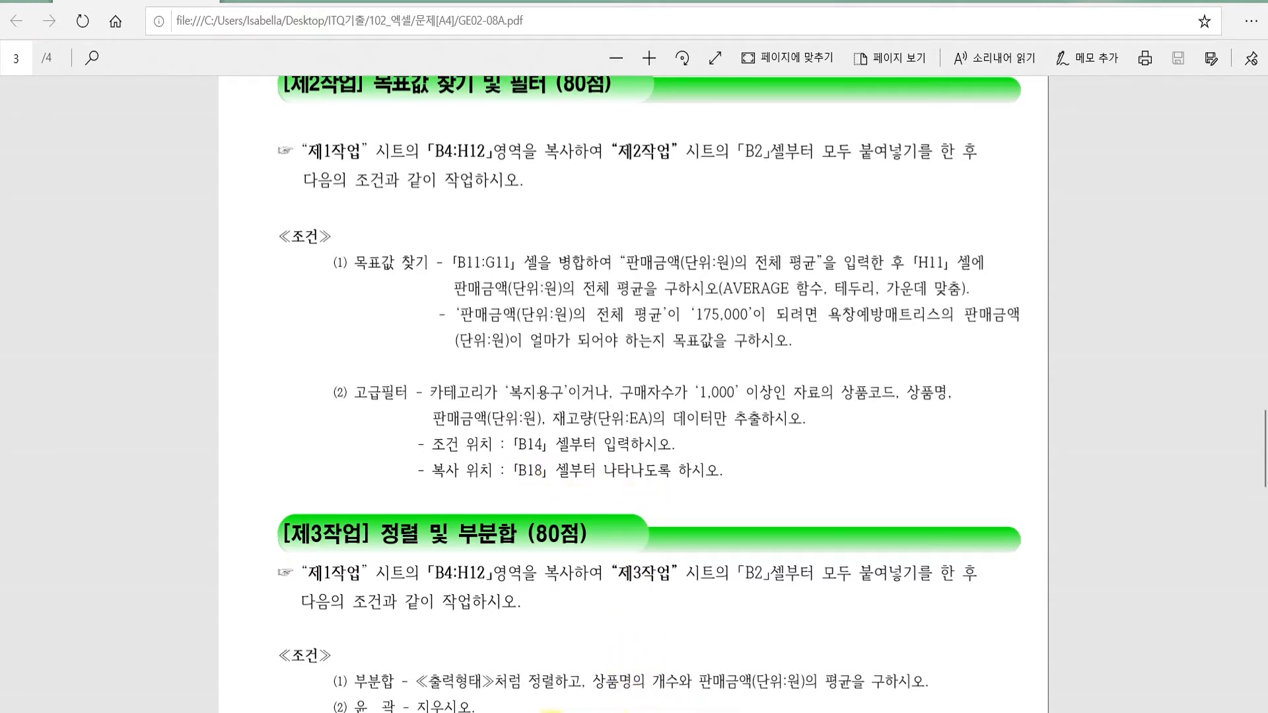
pyautogui.hotkey('alt', 'Tab')
pyautogui.click(324, 474)
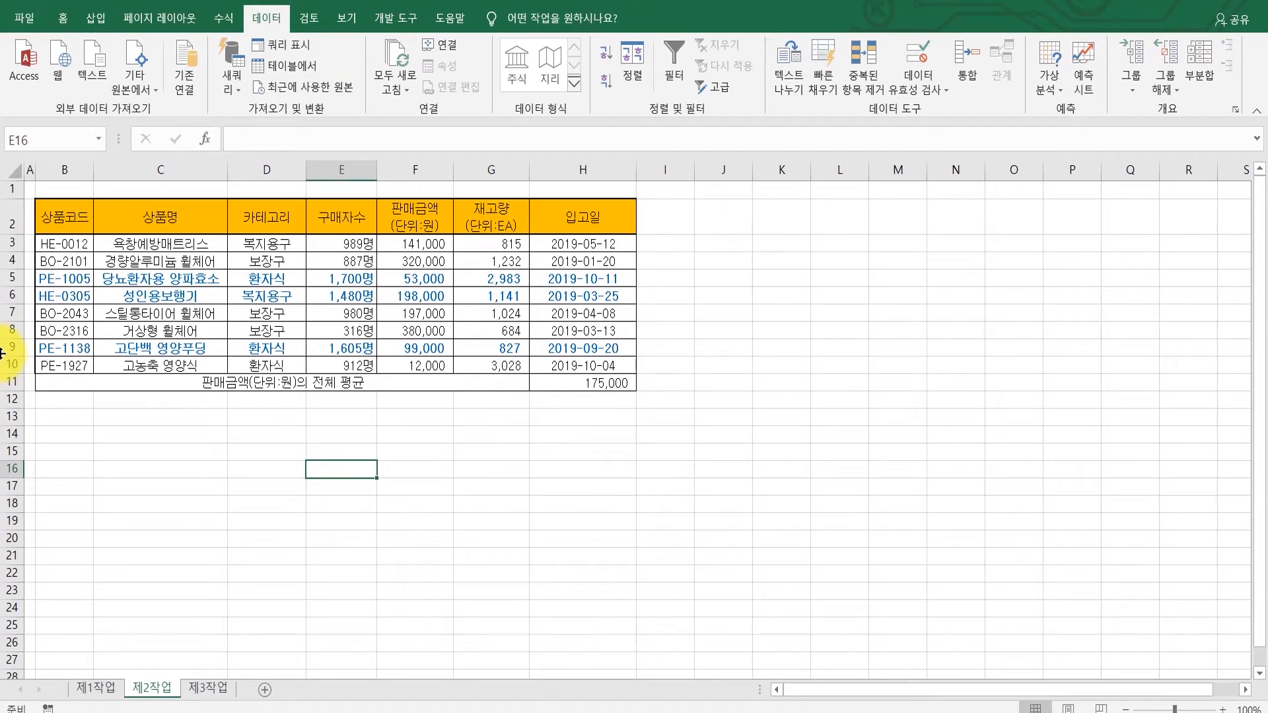
pyautogui.click(270, 226)
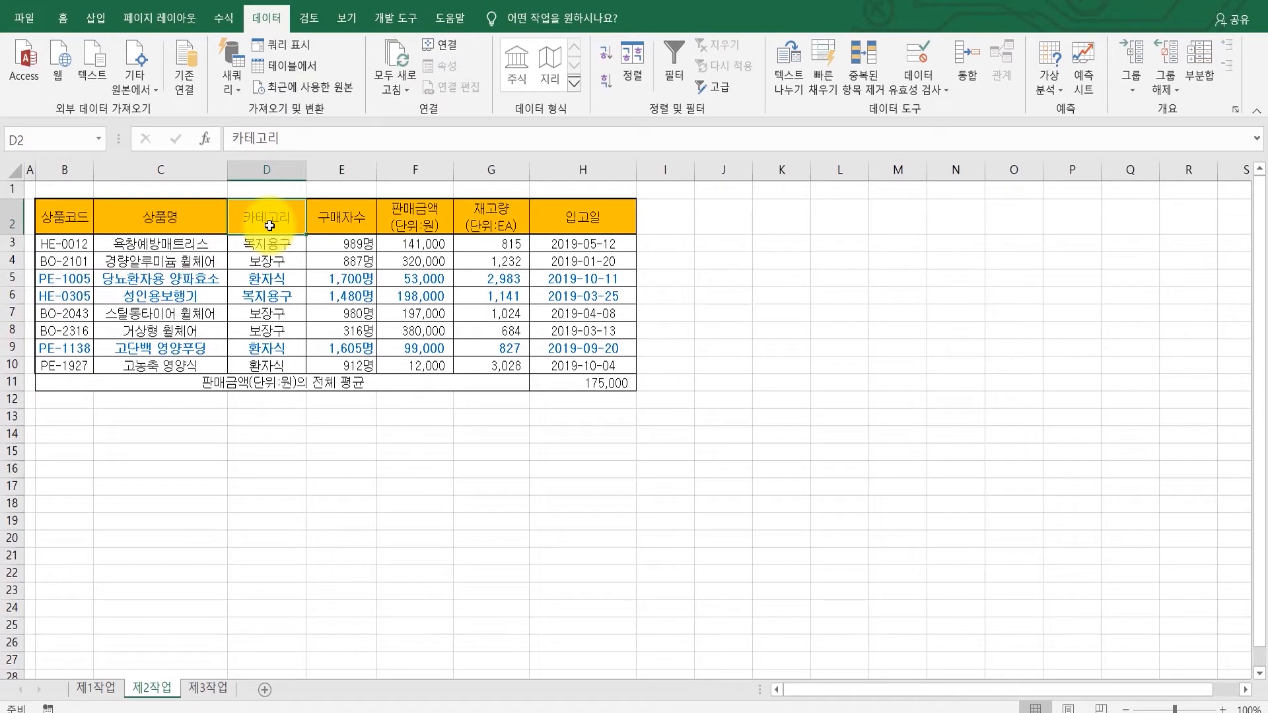
pyautogui.keyDown('ctrl'); pyautogui.click(343, 222); pyautogui.keyUp('ctrl')
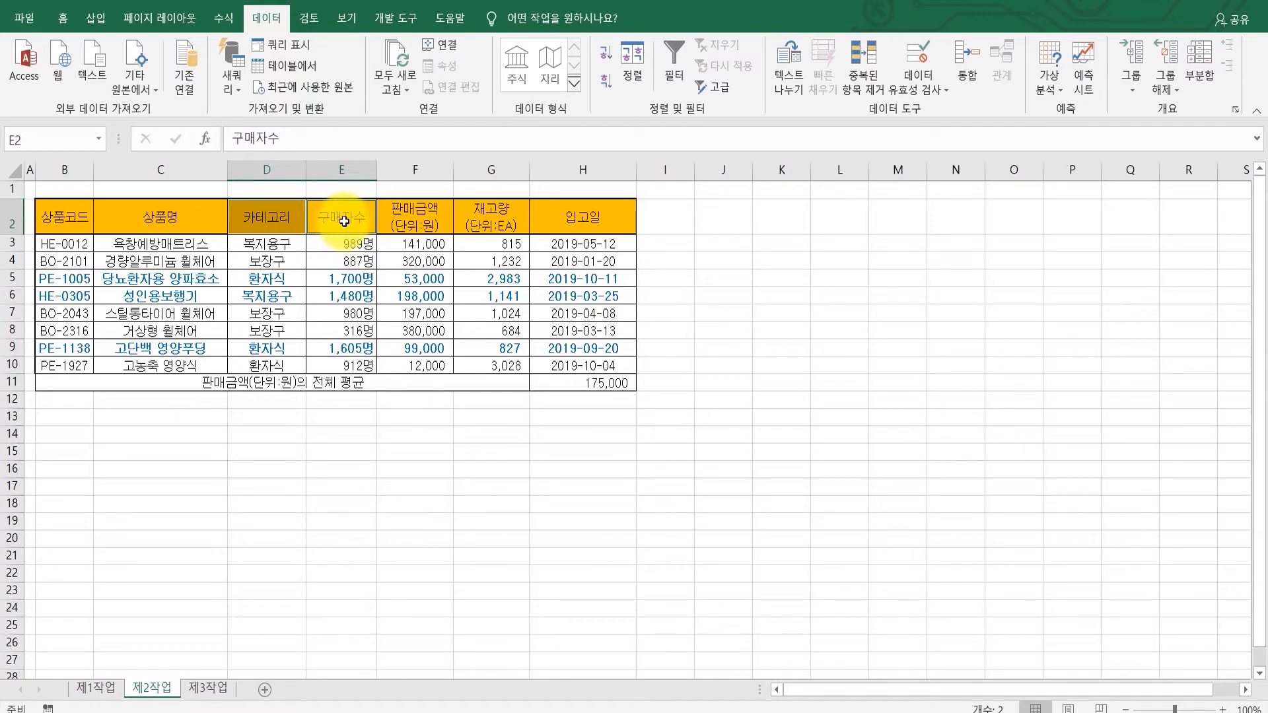
pyautogui.hotkey('ctrl', 'c')
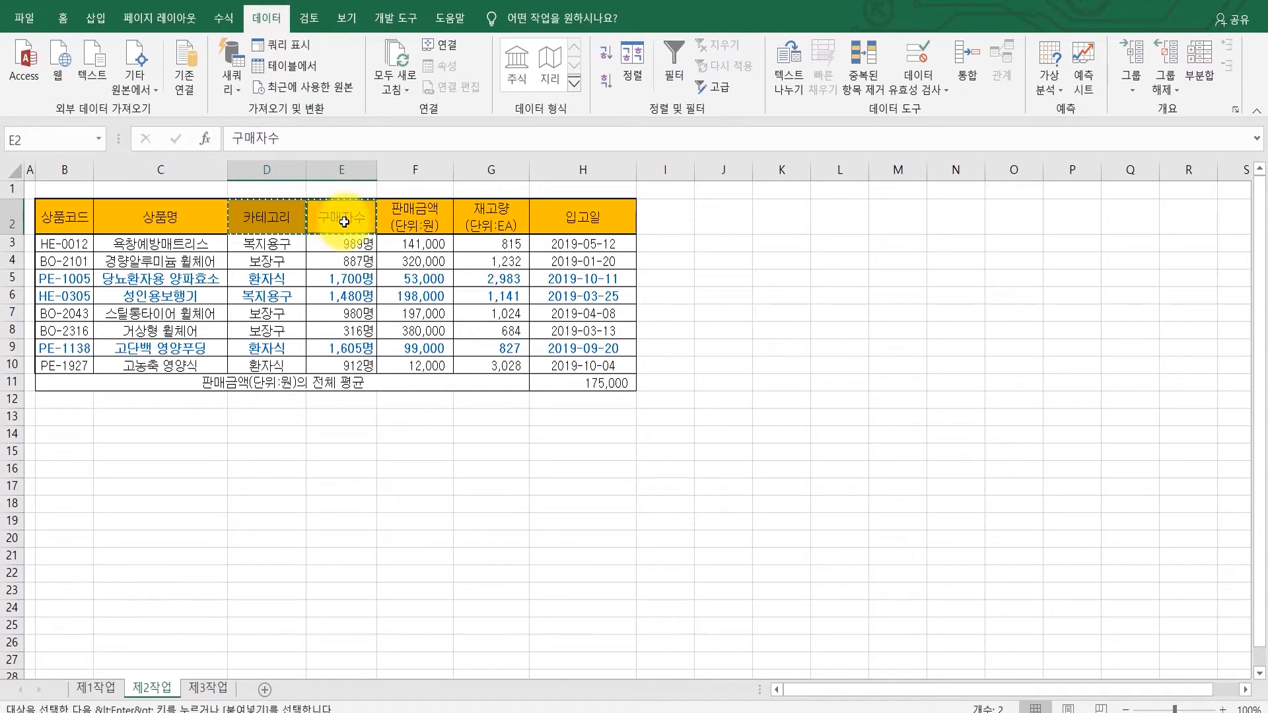
pyautogui.click(79, 434)
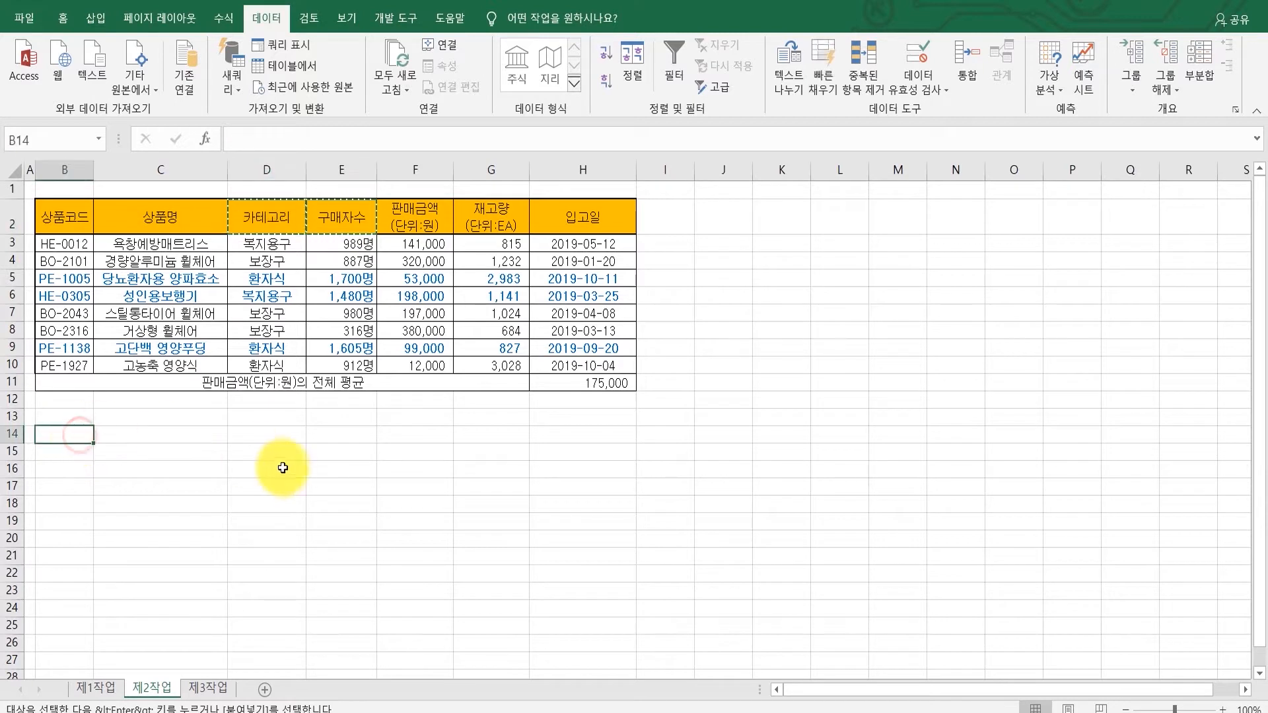
pyautogui.hotkey('ctrl', 'v')
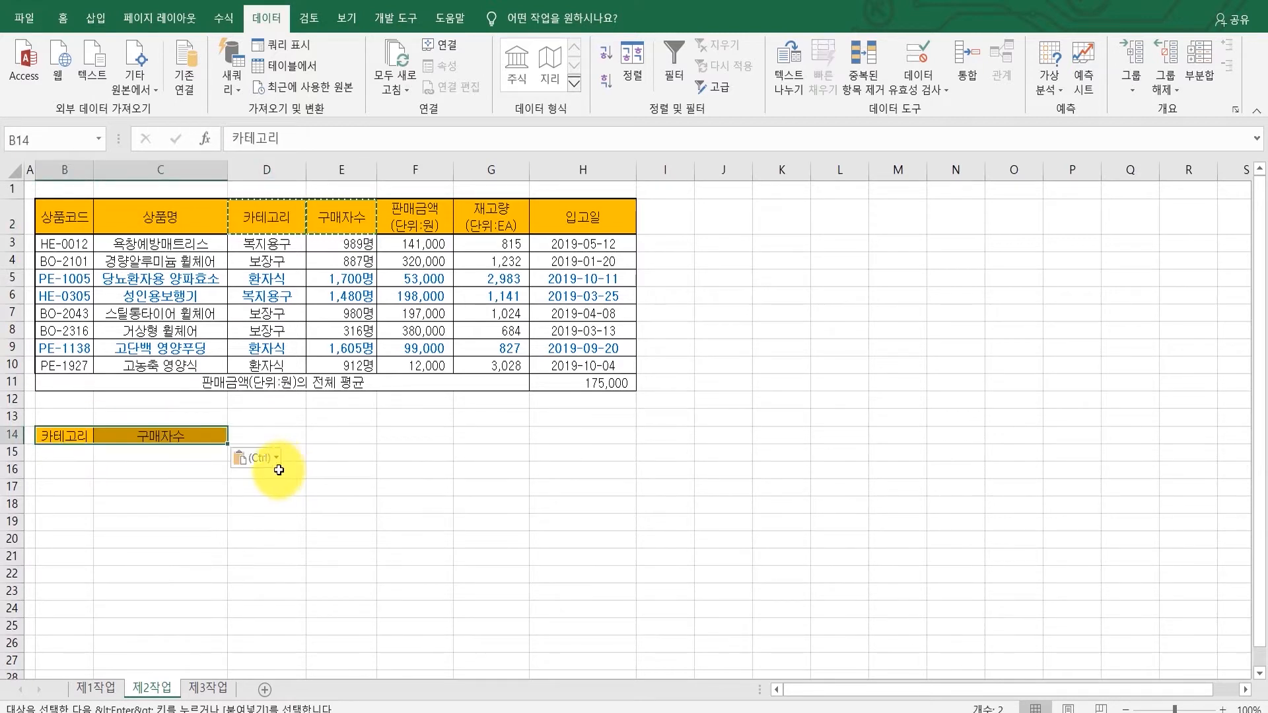
# Step: Enter the criterion 복지용구 in cell B15 under 카테고리
pyautogui.click(64, 452)
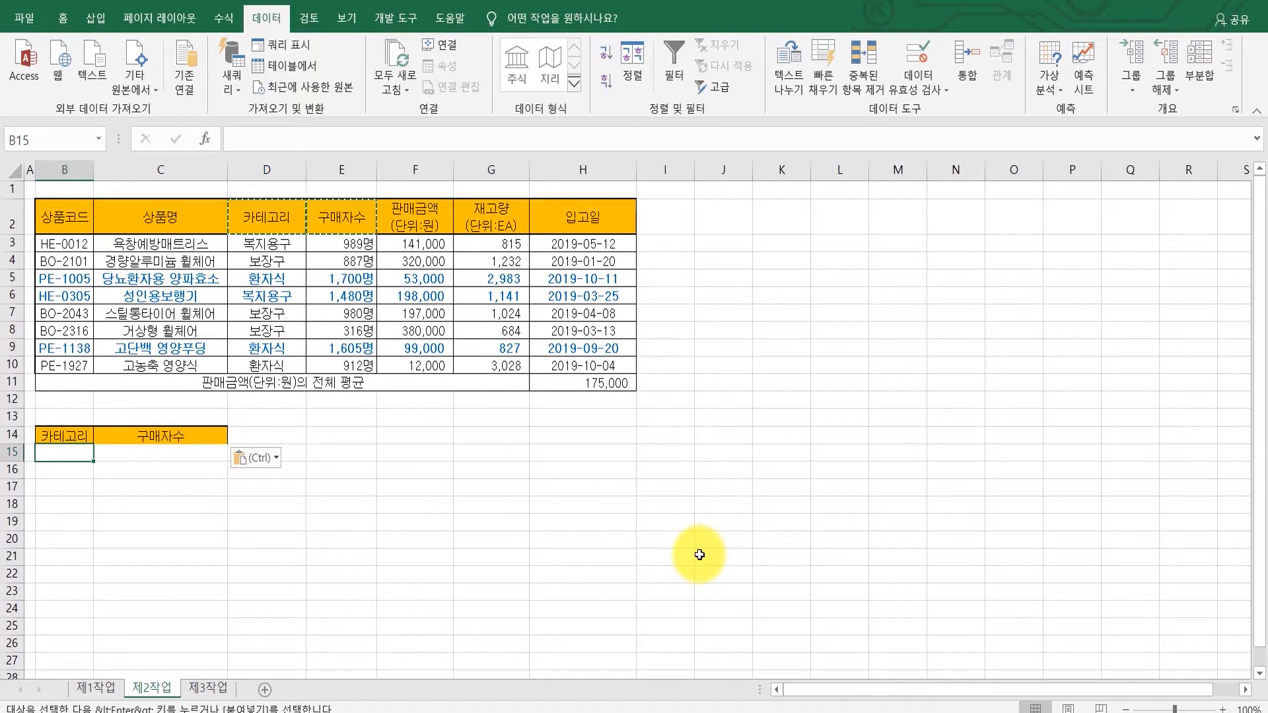
pyautogui.write('q')
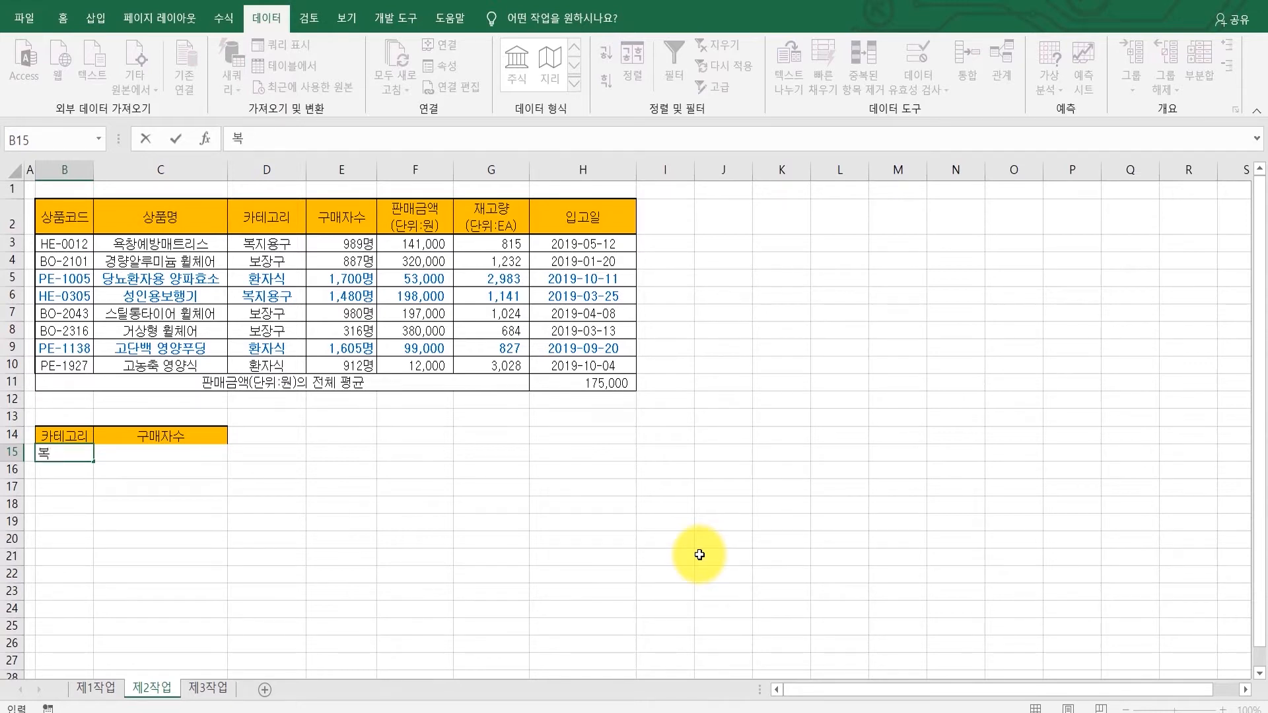
pyautogui.write('복지용구')
pyautogui.press('Return')
pyautogui.press('Up')
pyautogui.press('Right')
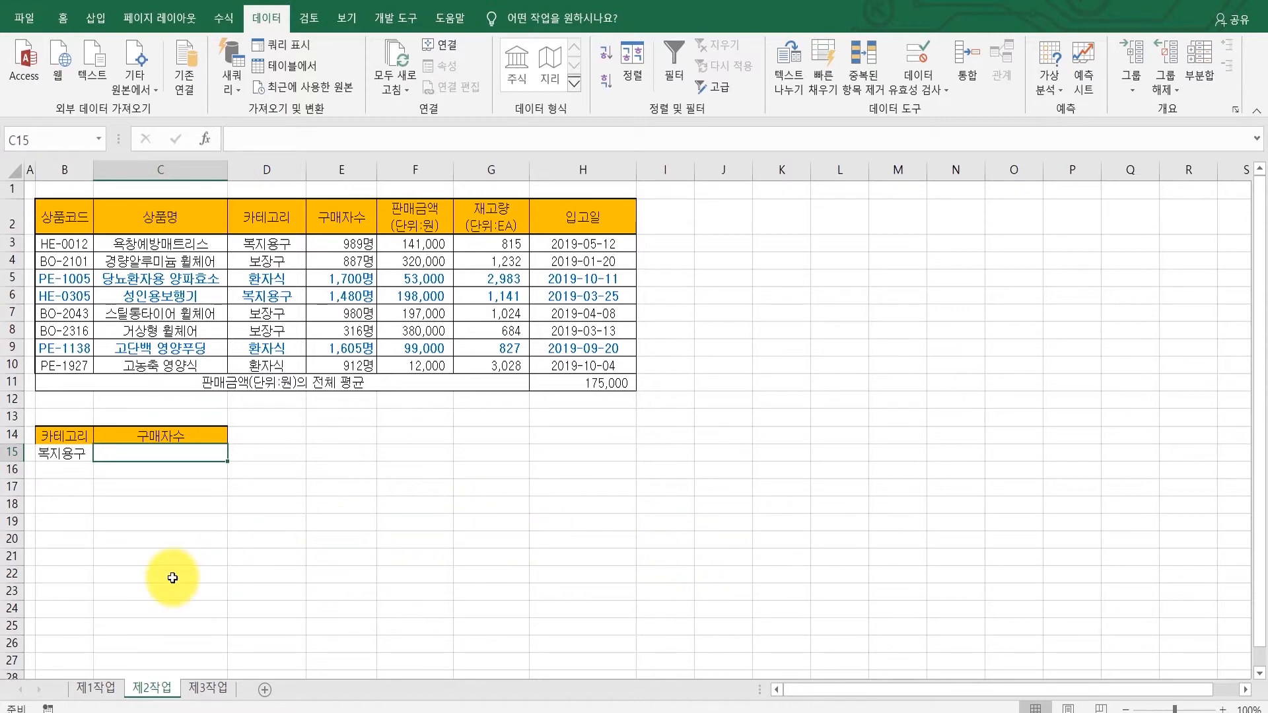
# Step: Review the advanced filter condition in the task instructions
pyautogui.click(663, 712)
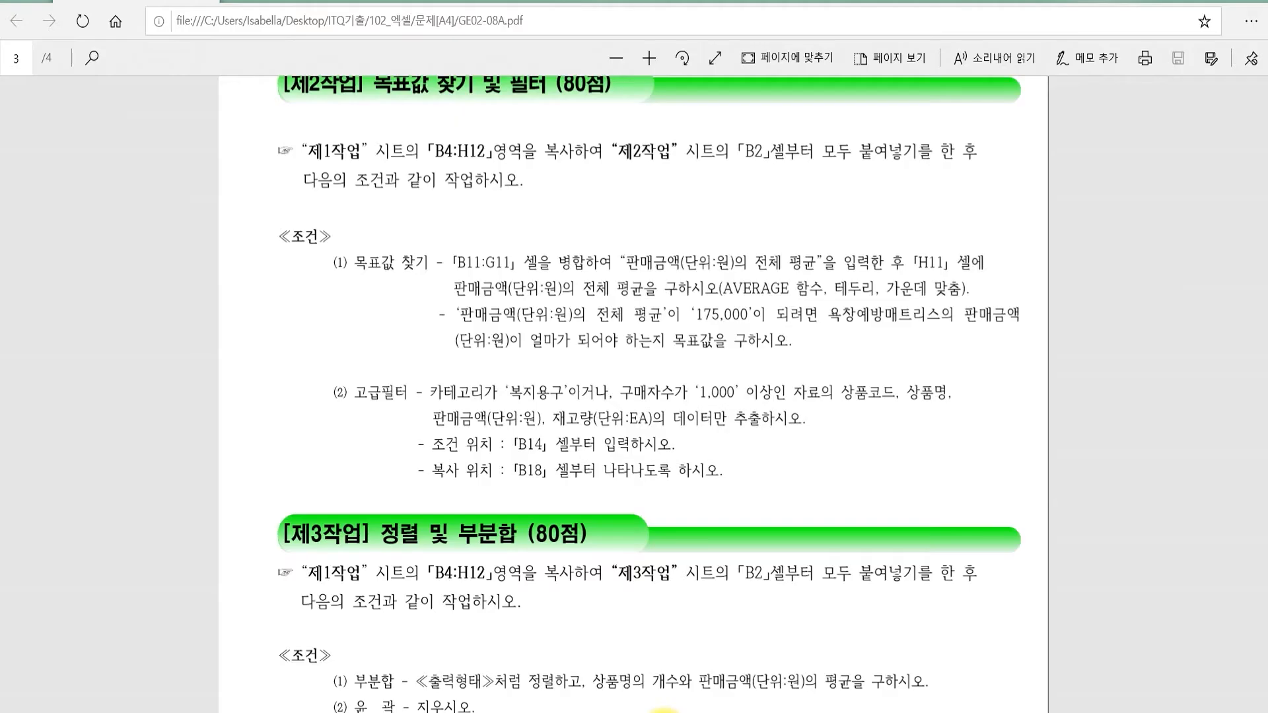
pyautogui.moveTo(505, 395); pyautogui.dragTo(764, 393)
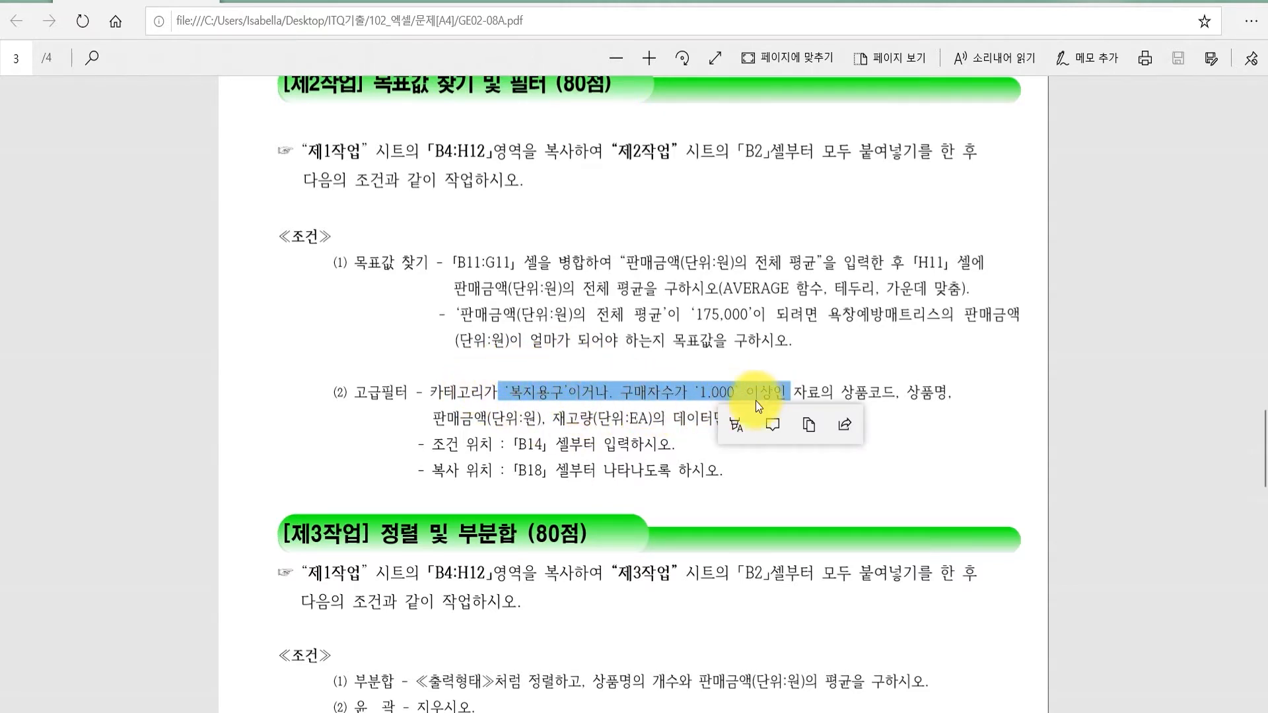
pyautogui.click(601, 428)
pyautogui.click(538, 374)
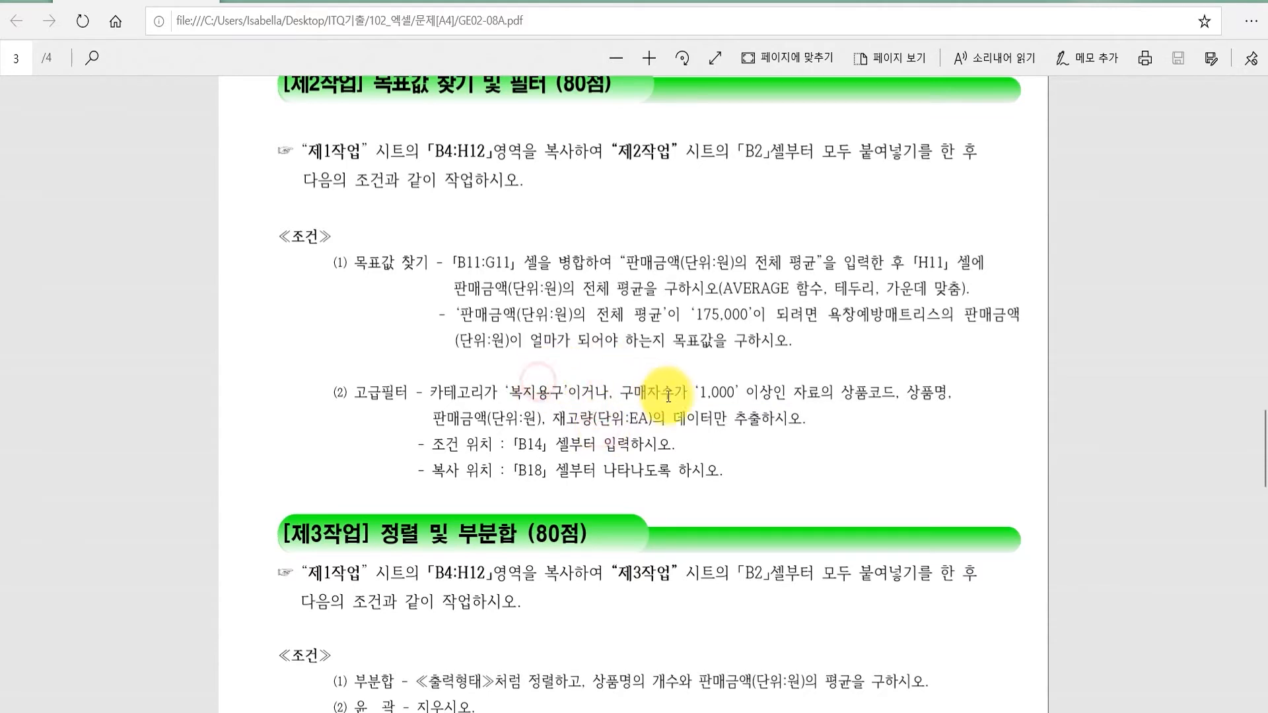
pyautogui.click(720, 398)
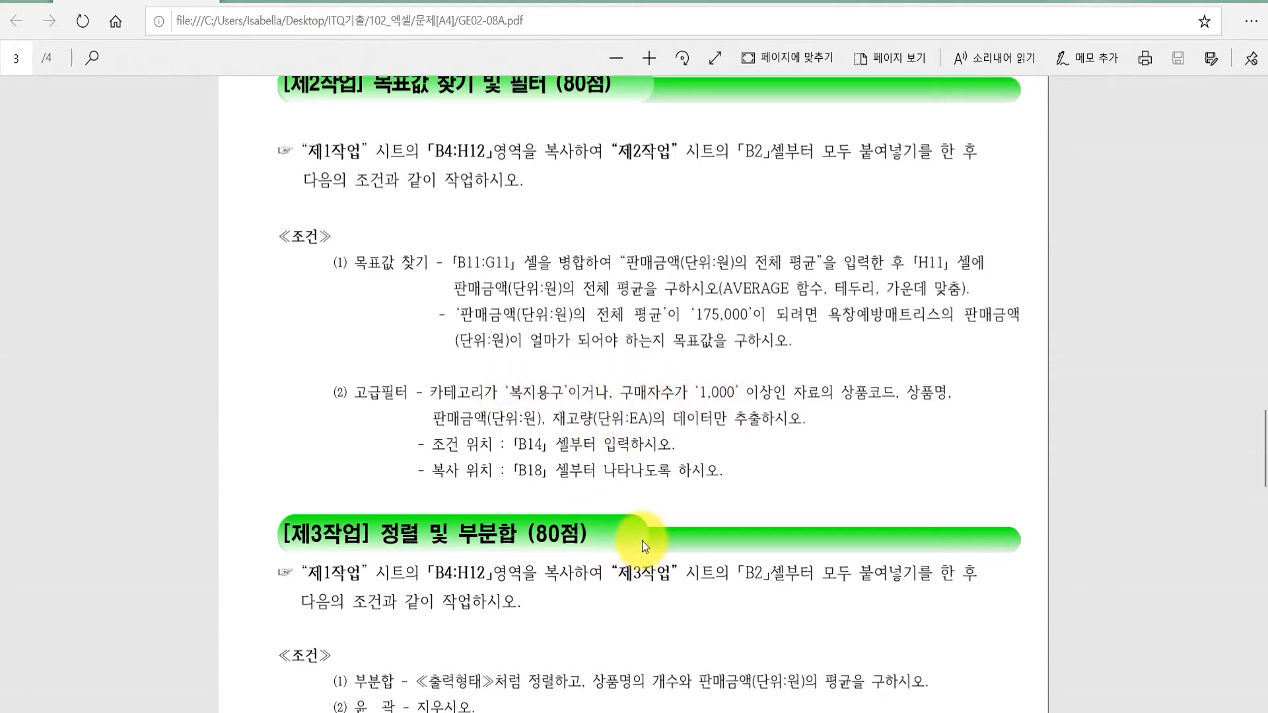
pyautogui.click(560, 712)
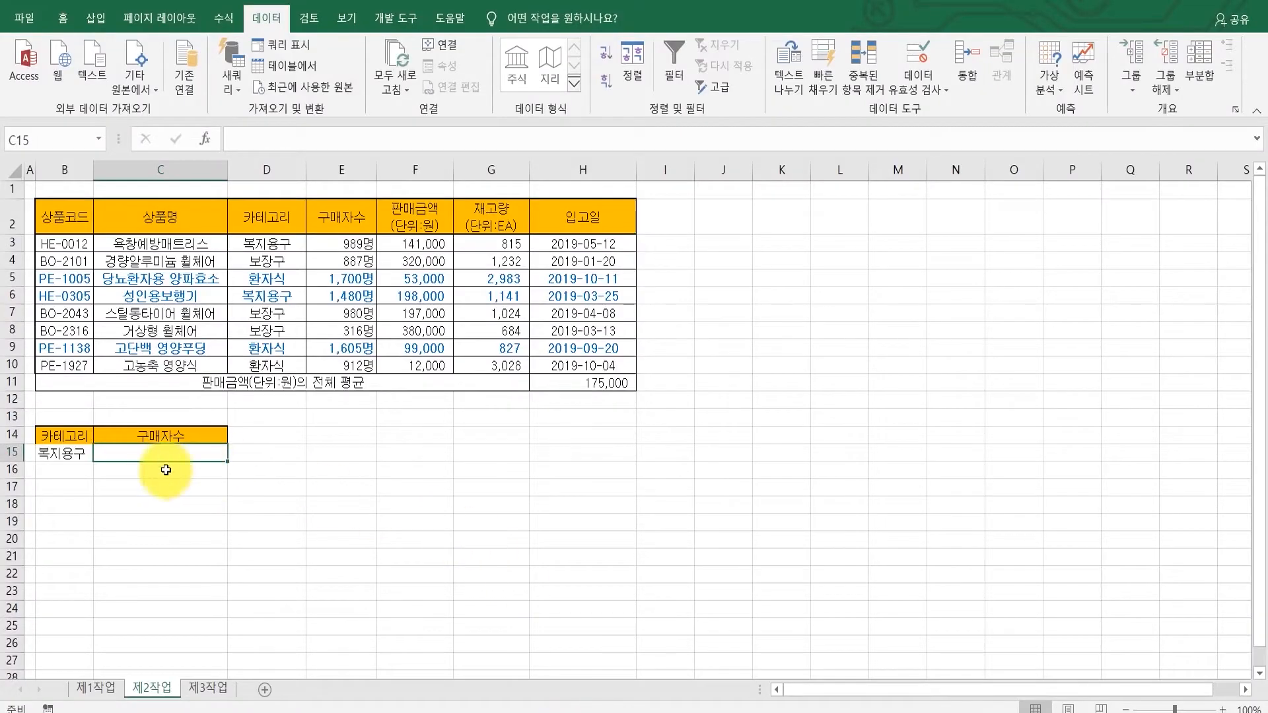
# Step: Enter the criterion >=1000 in cell C16 under 구매자수, on its own row for an OR condition
pyautogui.click(56, 456)
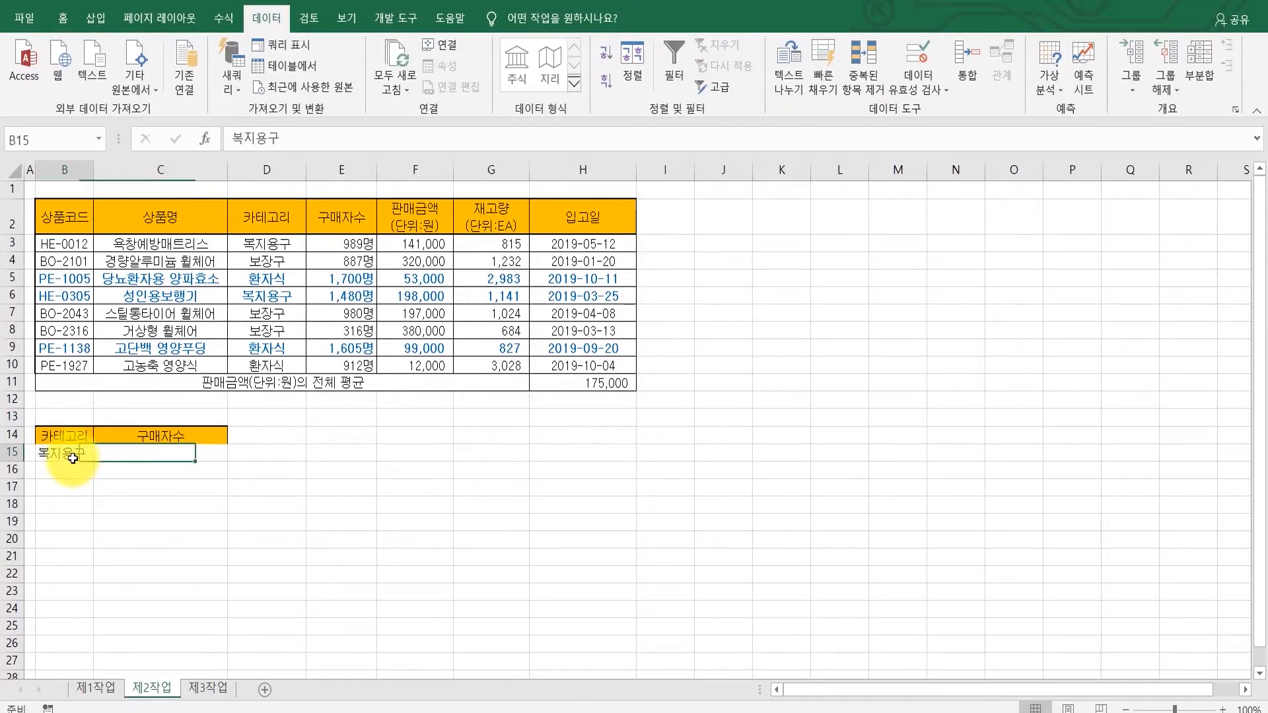
pyautogui.click(136, 455)
pyautogui.click(79, 452)
pyautogui.click(138, 453)
pyautogui.click(70, 447)
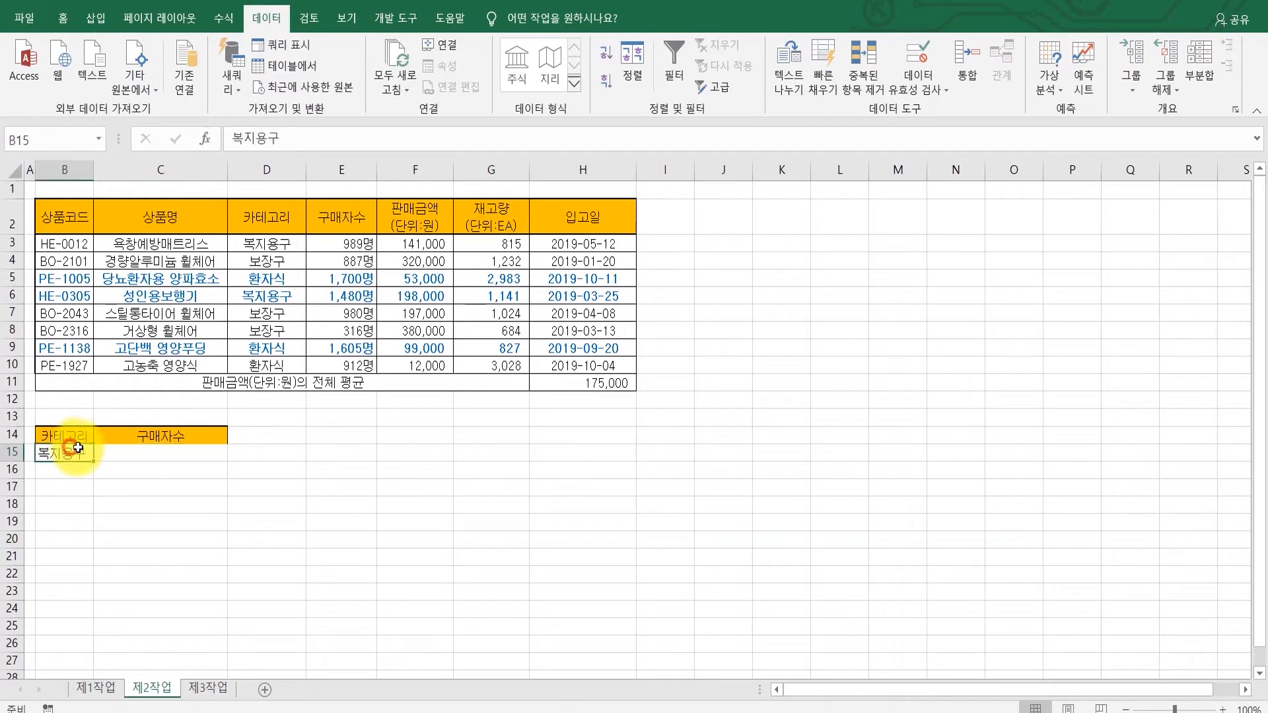
pyautogui.click(120, 452)
pyautogui.click(73, 446)
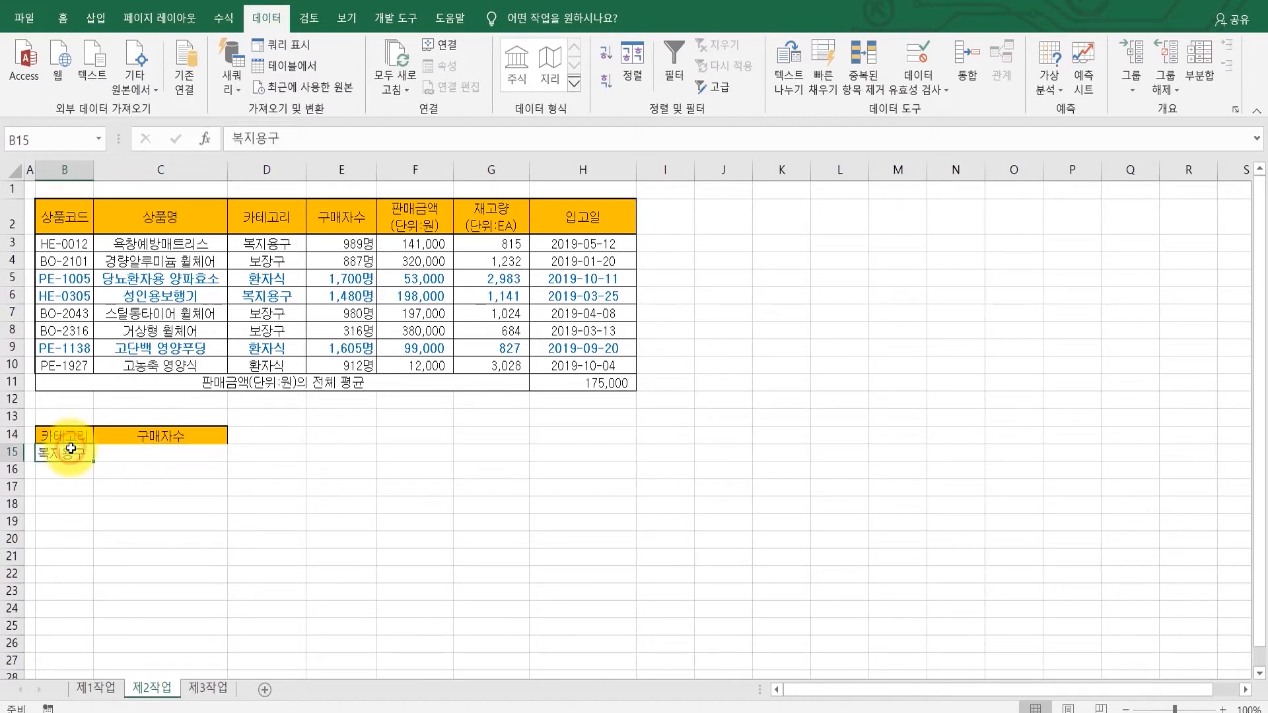
pyautogui.click(128, 473)
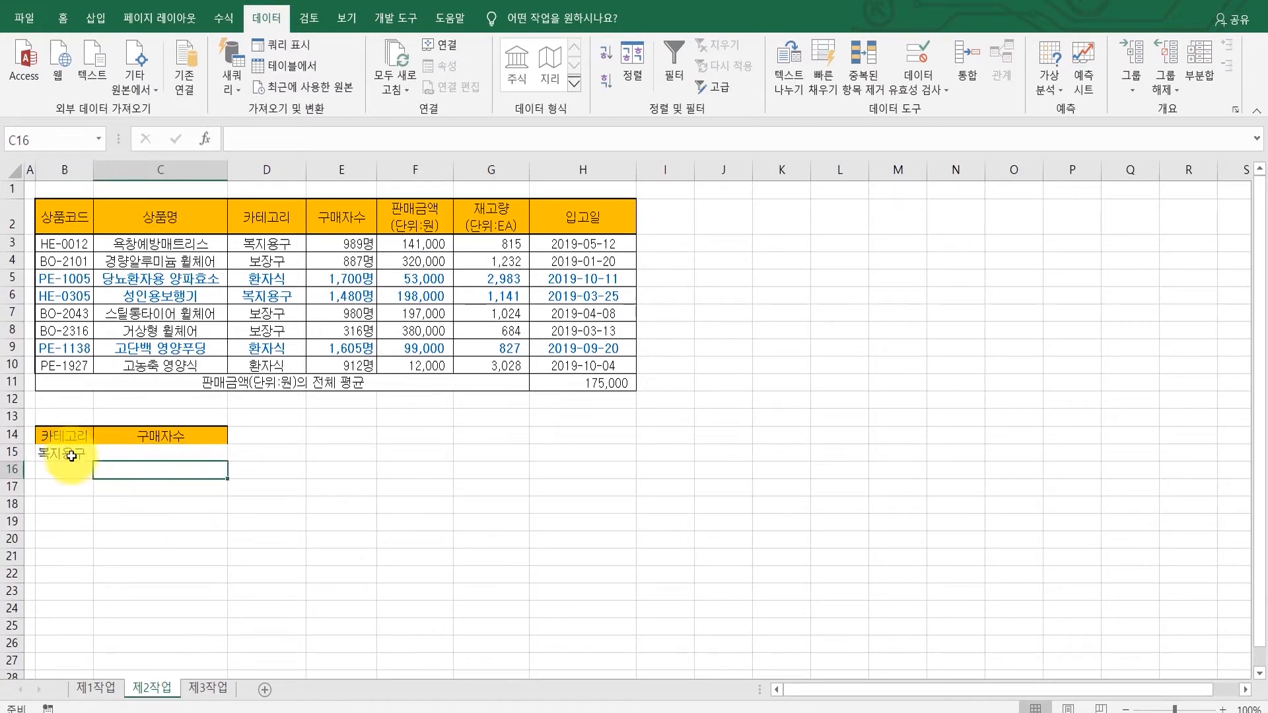
pyautogui.click(70, 457)
pyautogui.click(127, 473)
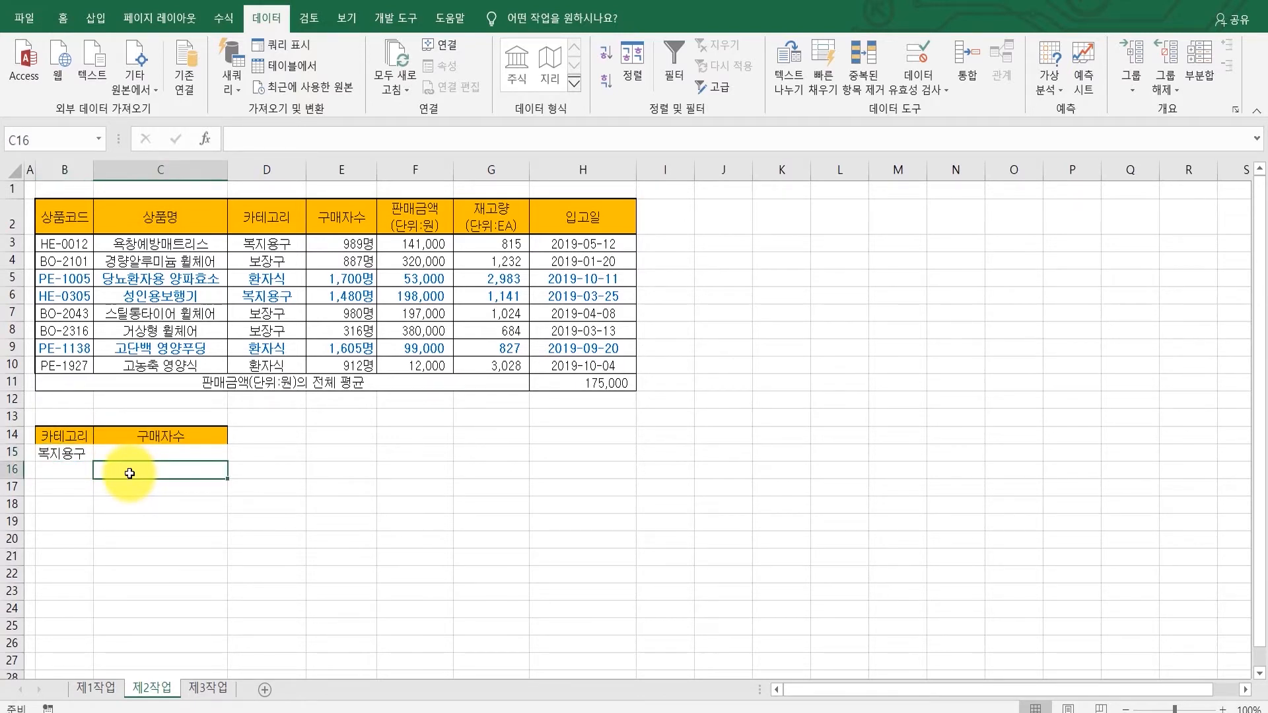
pyautogui.write('>=1000')
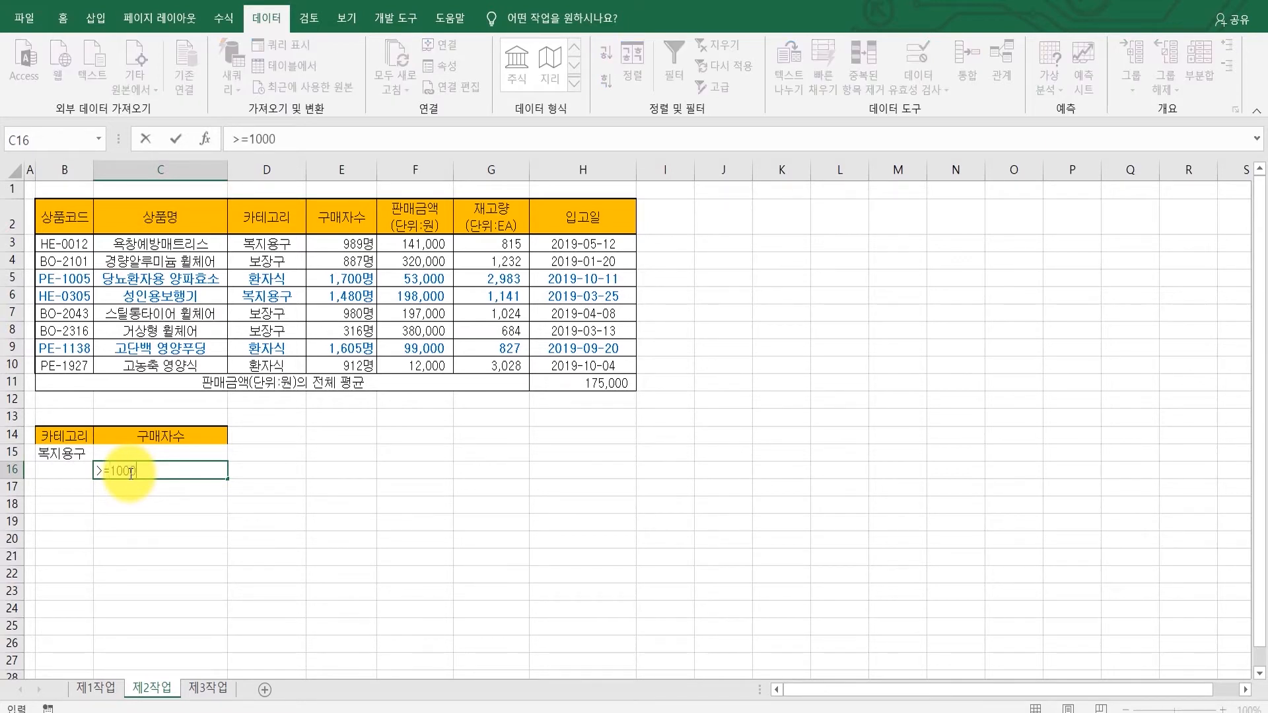
pyautogui.press('Return')
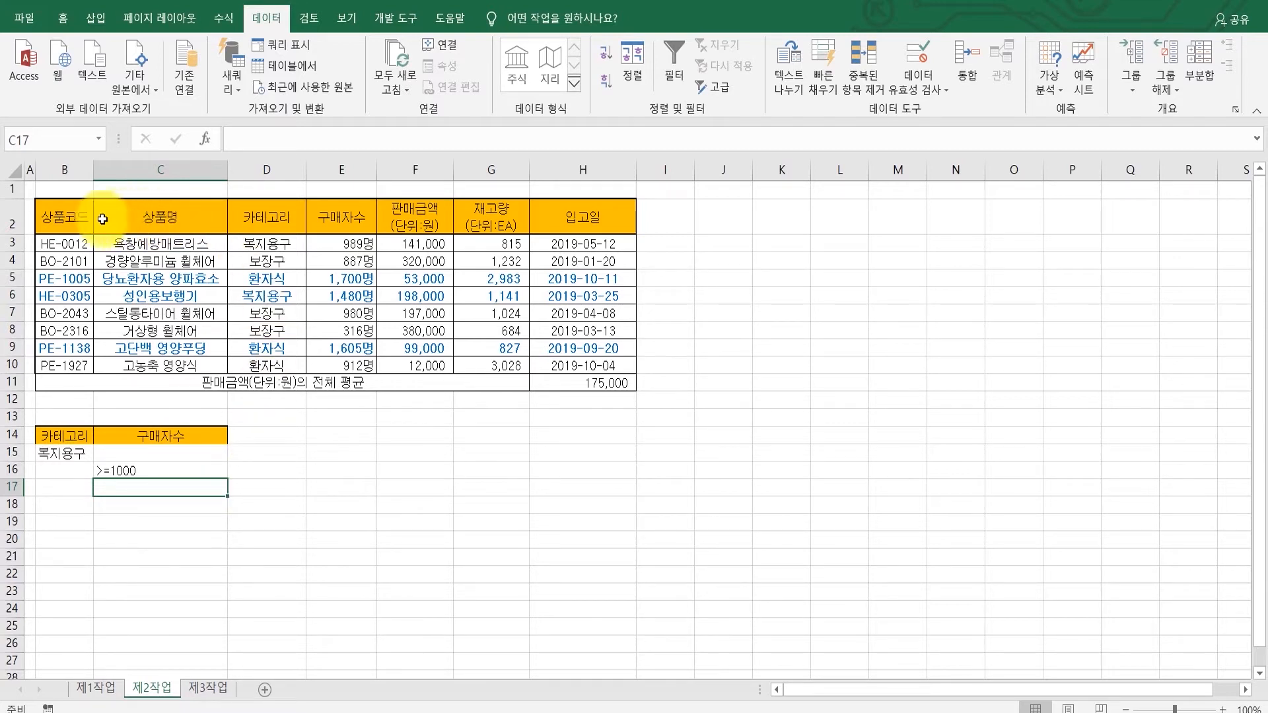
# Step: Copy the 상품코드, 상품명, 판매금액(단위:원) and 재고량(단위:EA) headers into B18:E18 as the filter output headers
pyautogui.click(76, 217)
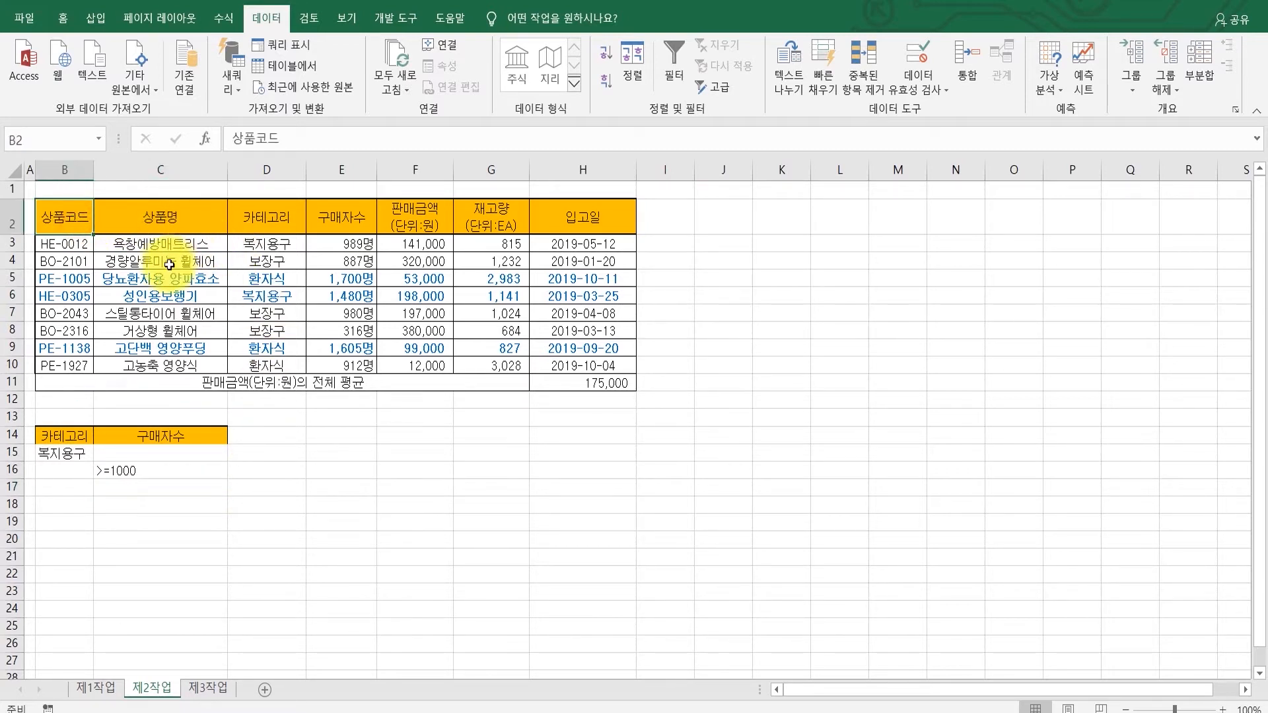
pyautogui.keyDown('ctrl'); pyautogui.click(159, 219); pyautogui.keyUp('ctrl')
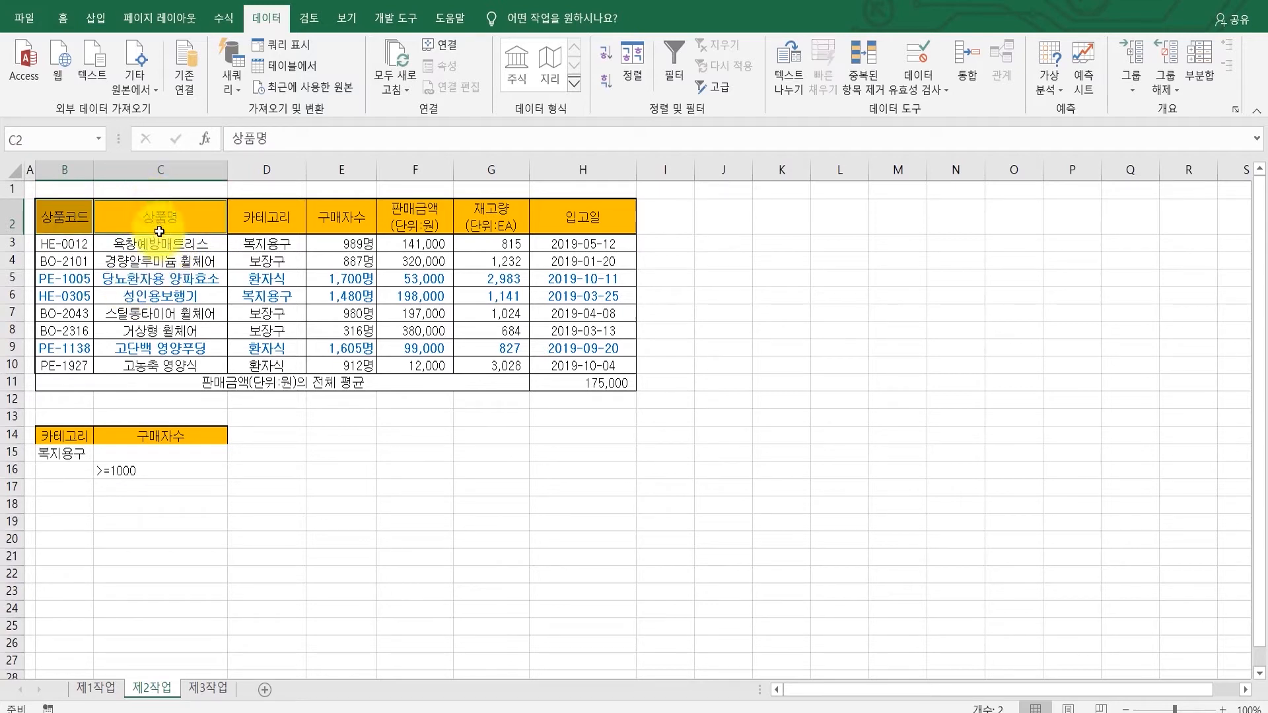
pyautogui.click(53, 213)
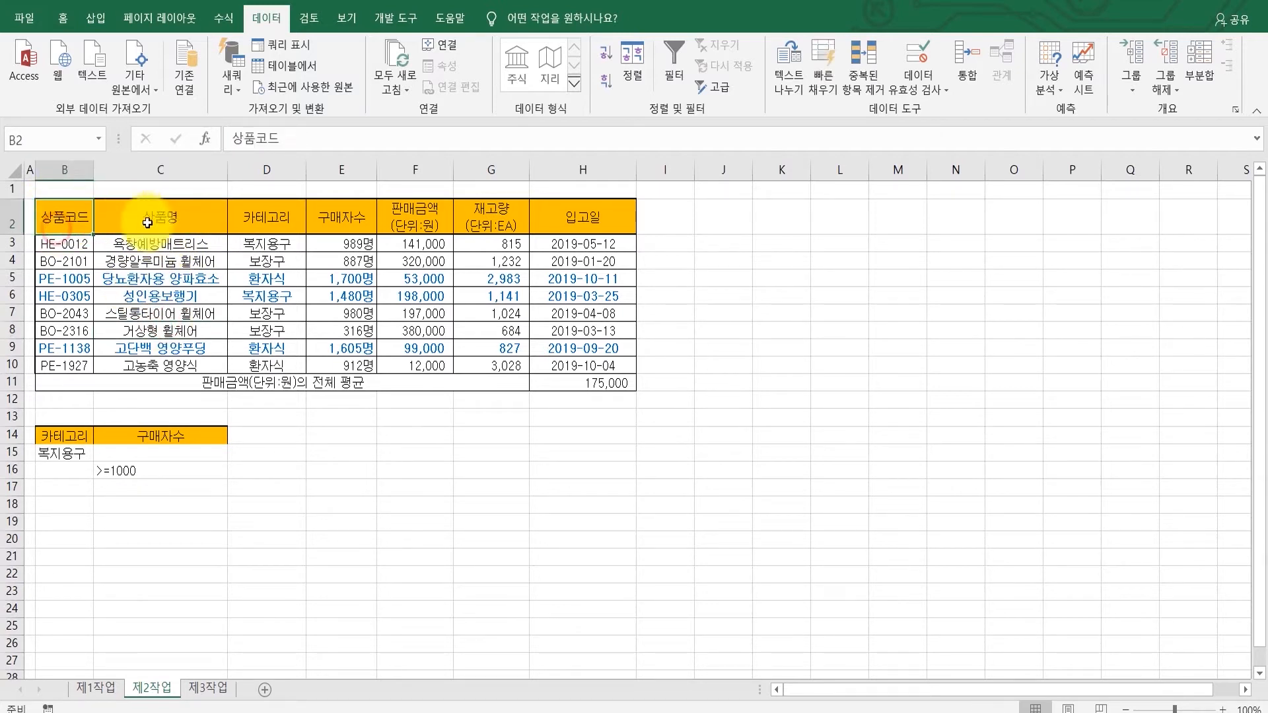
pyautogui.keyDown('ctrl'); pyautogui.click(191, 219); pyautogui.keyUp('ctrl')
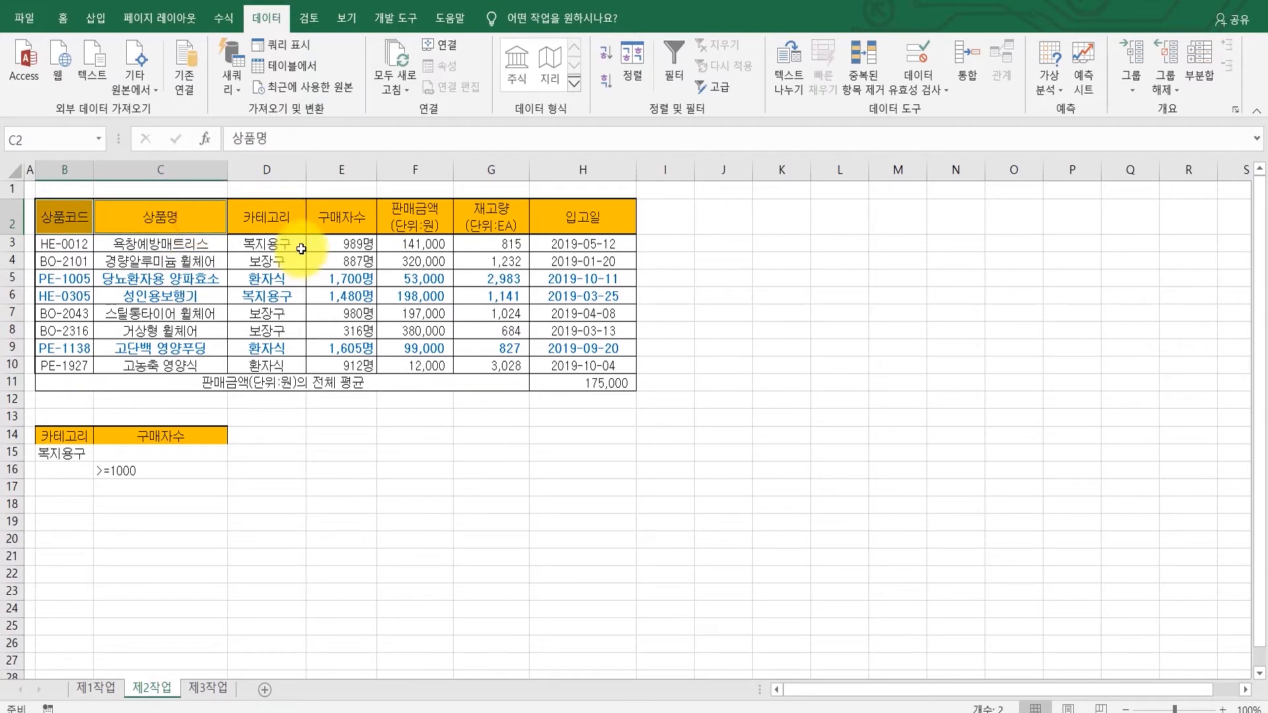
pyautogui.keyDown('ctrl'); pyautogui.click(426, 233); pyautogui.keyUp('ctrl')
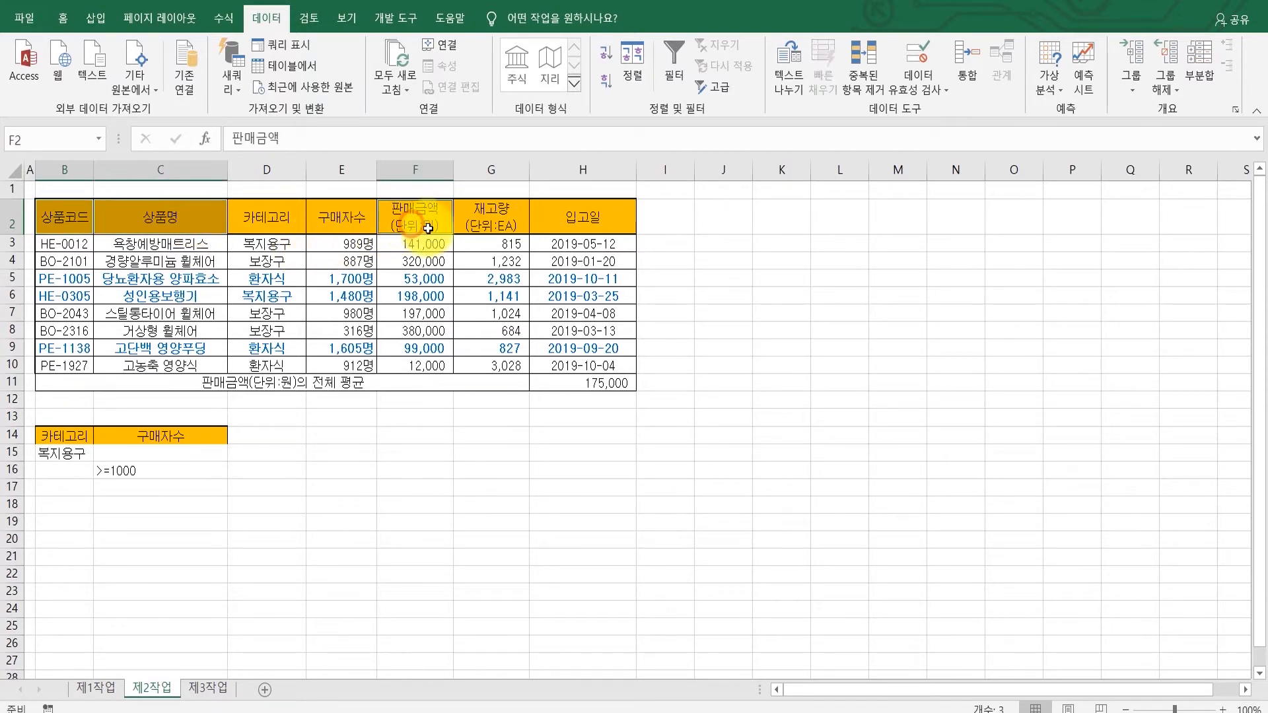
pyautogui.keyDown('ctrl'); pyautogui.click(494, 218); pyautogui.keyUp('ctrl')
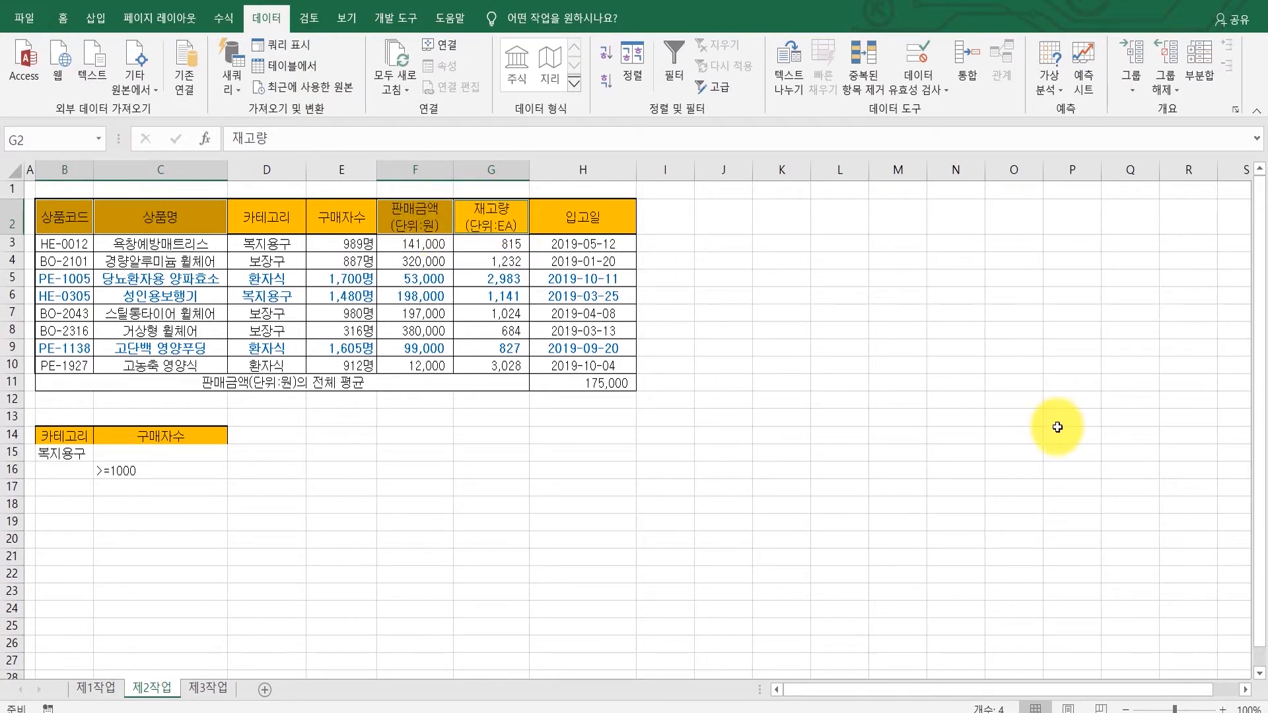
pyautogui.hotkey('ctrl', 'c')
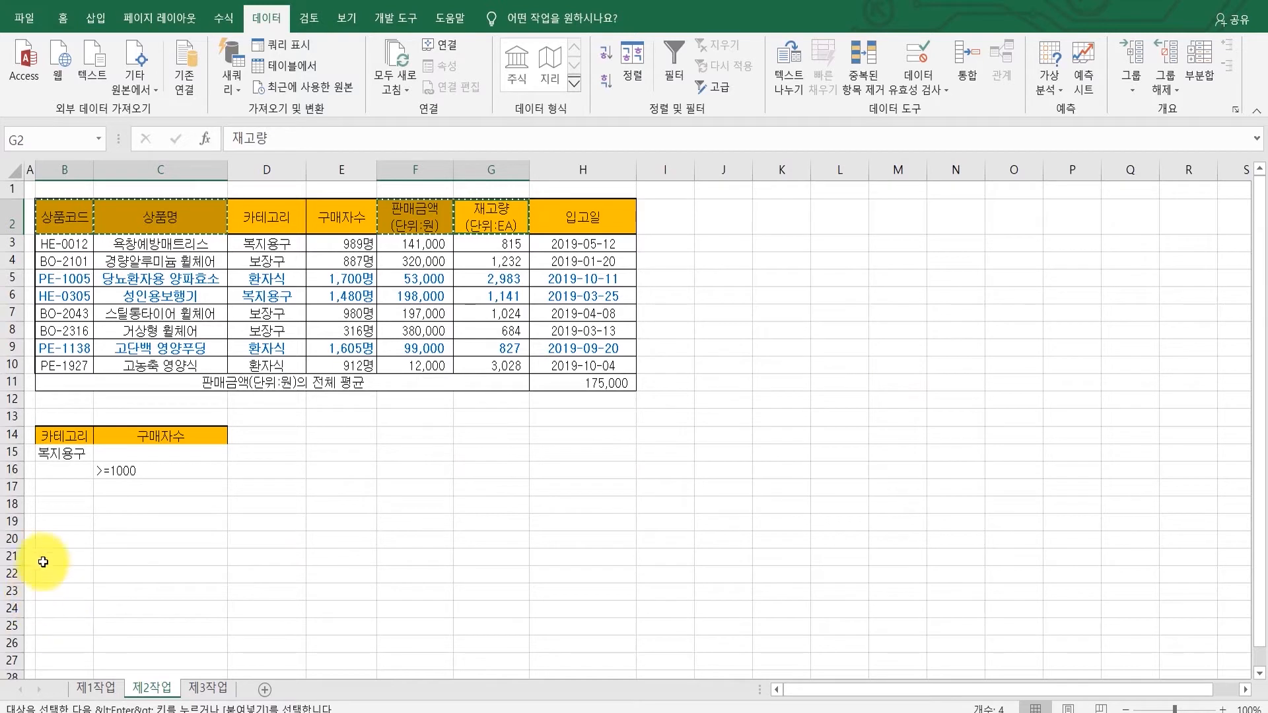
pyautogui.click(63, 505)
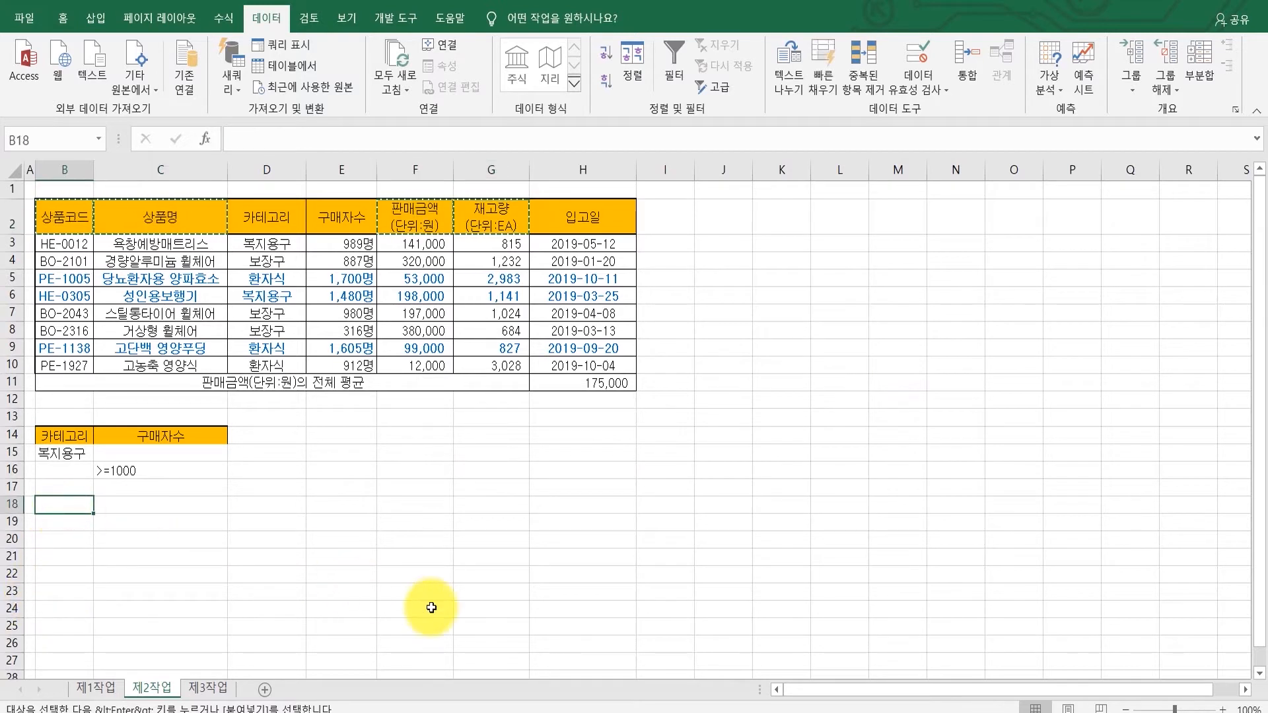
pyautogui.hotkey('ctrl', 'v')
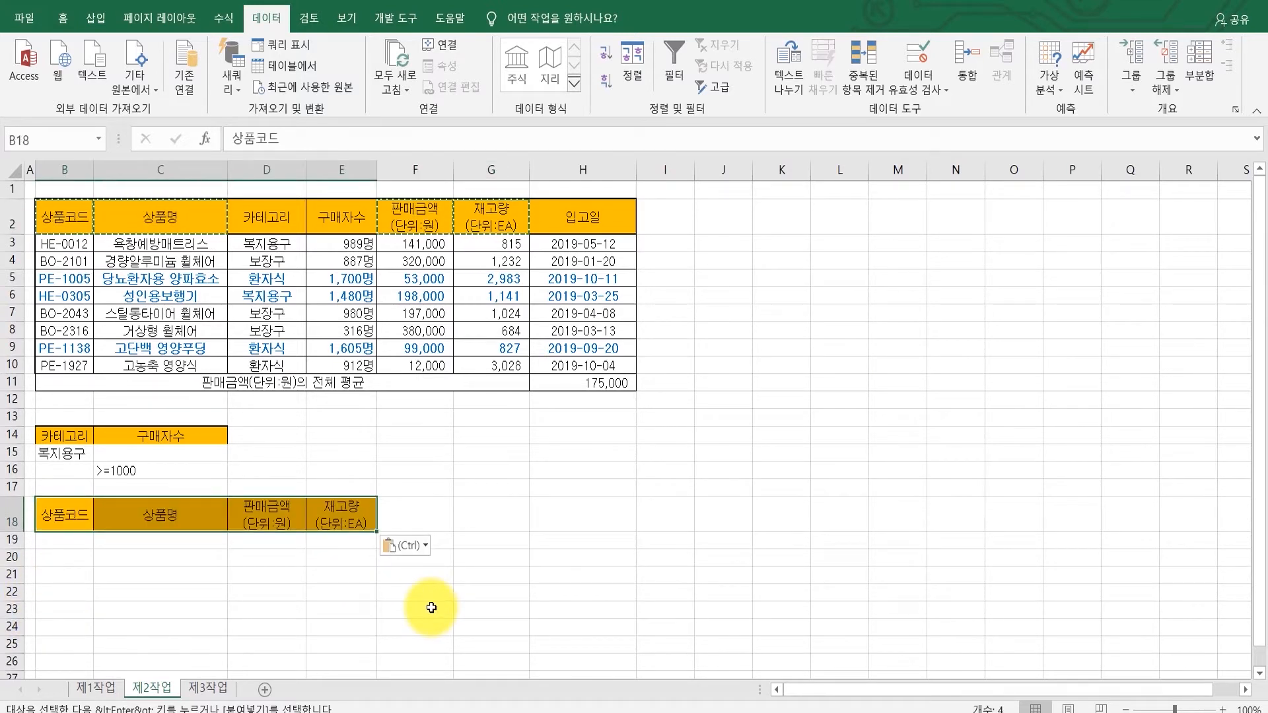
# Step: Run an advanced filter on B2:H11 with criteria range B14:C16, copying the results to B18:E18
pyautogui.click(477, 519)
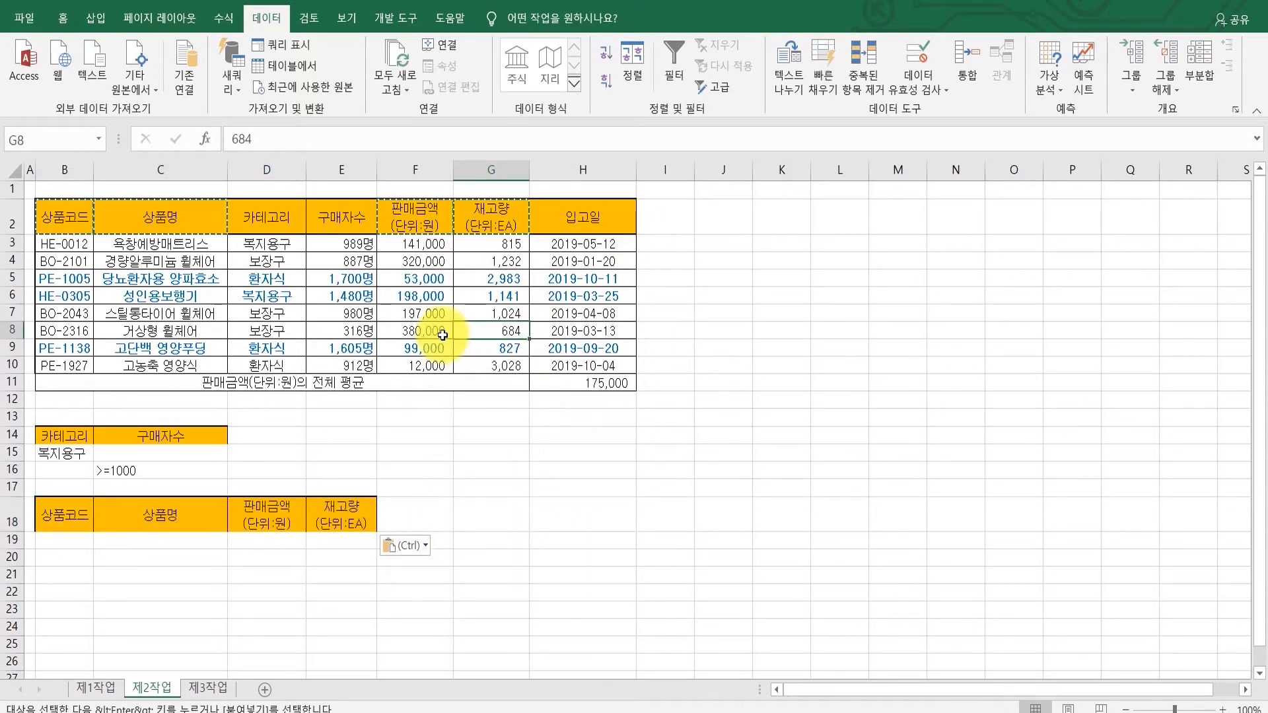
pyautogui.click(519, 333)
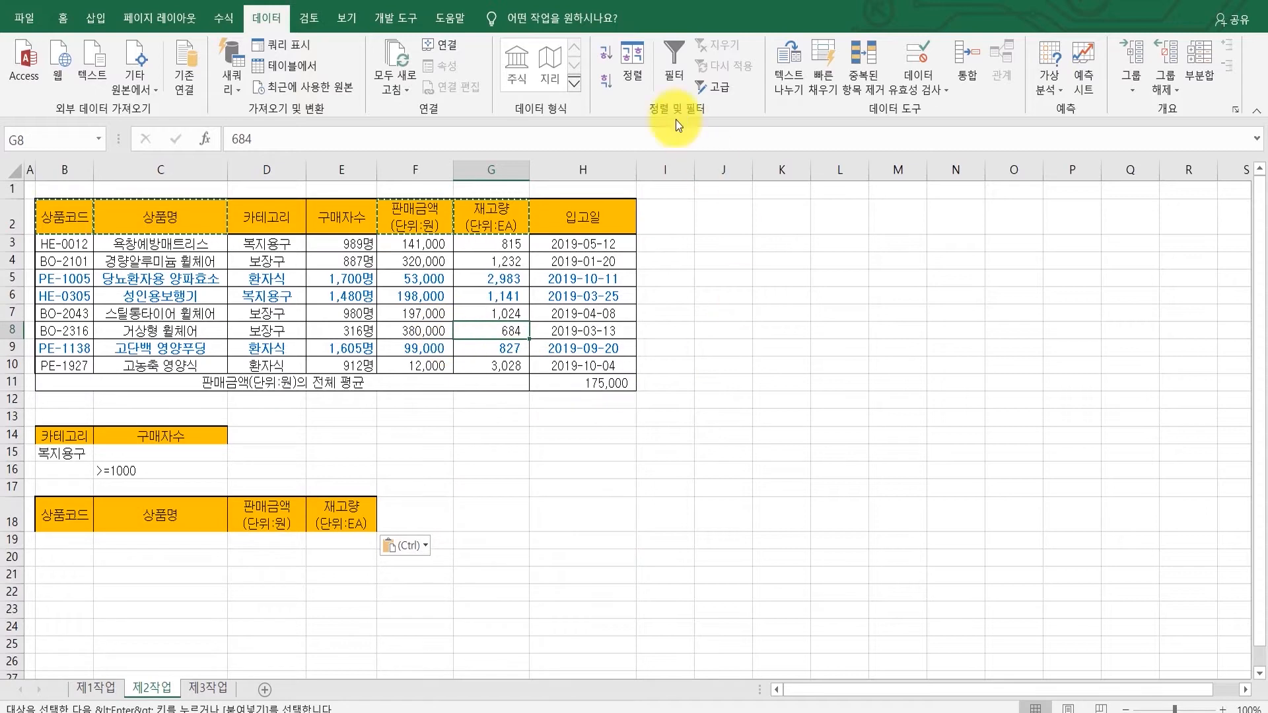
pyautogui.click(715, 86)
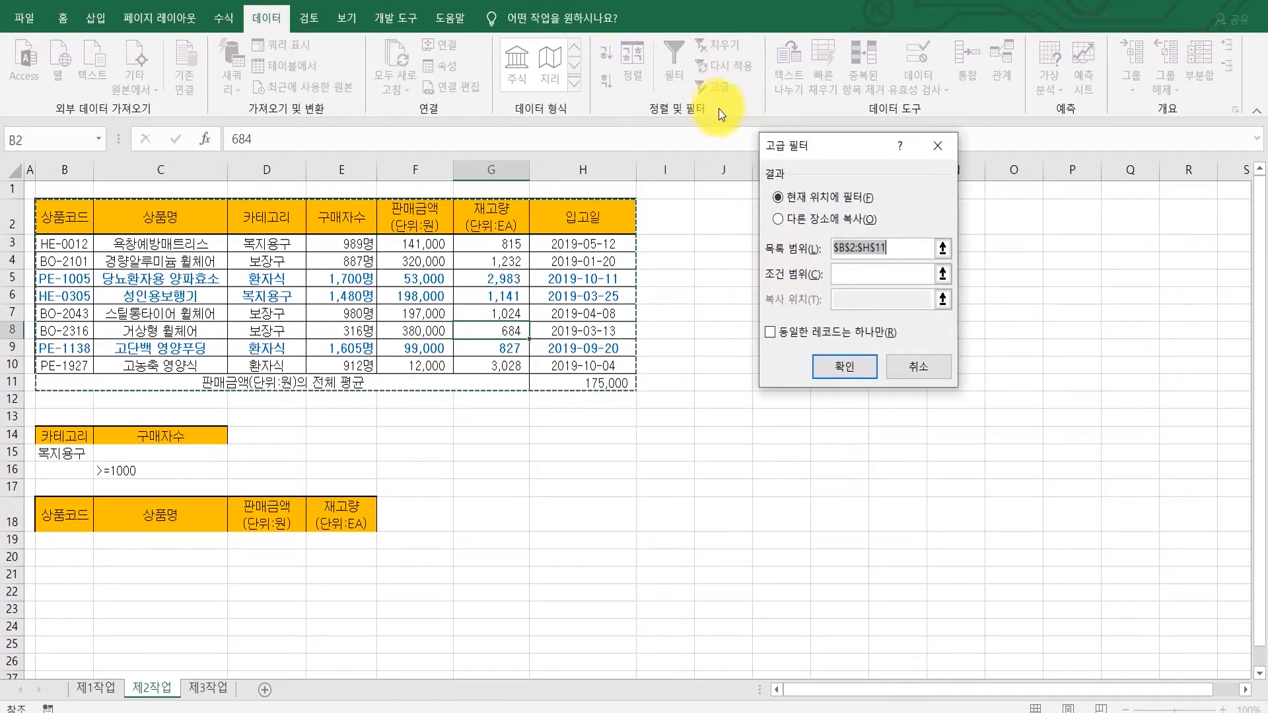
pyautogui.moveTo(790, 142); pyautogui.dragTo(763, 296)
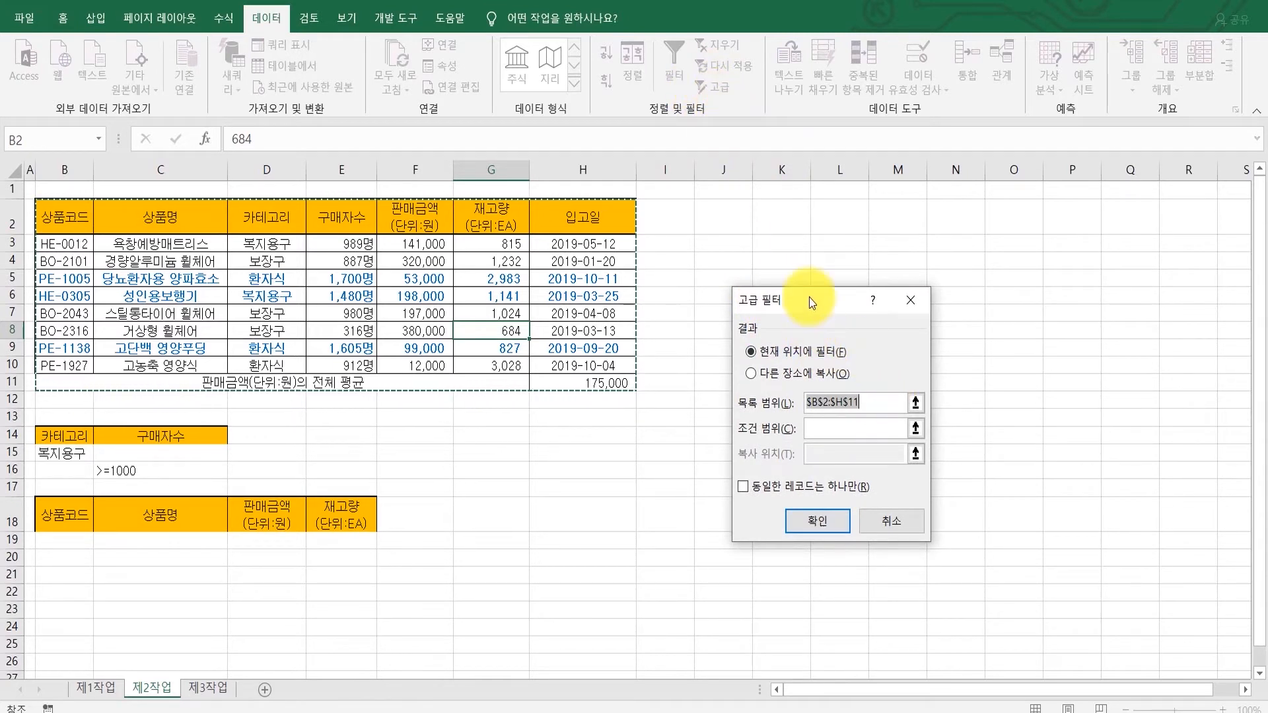
pyautogui.moveTo(810, 298); pyautogui.dragTo(751, 231)
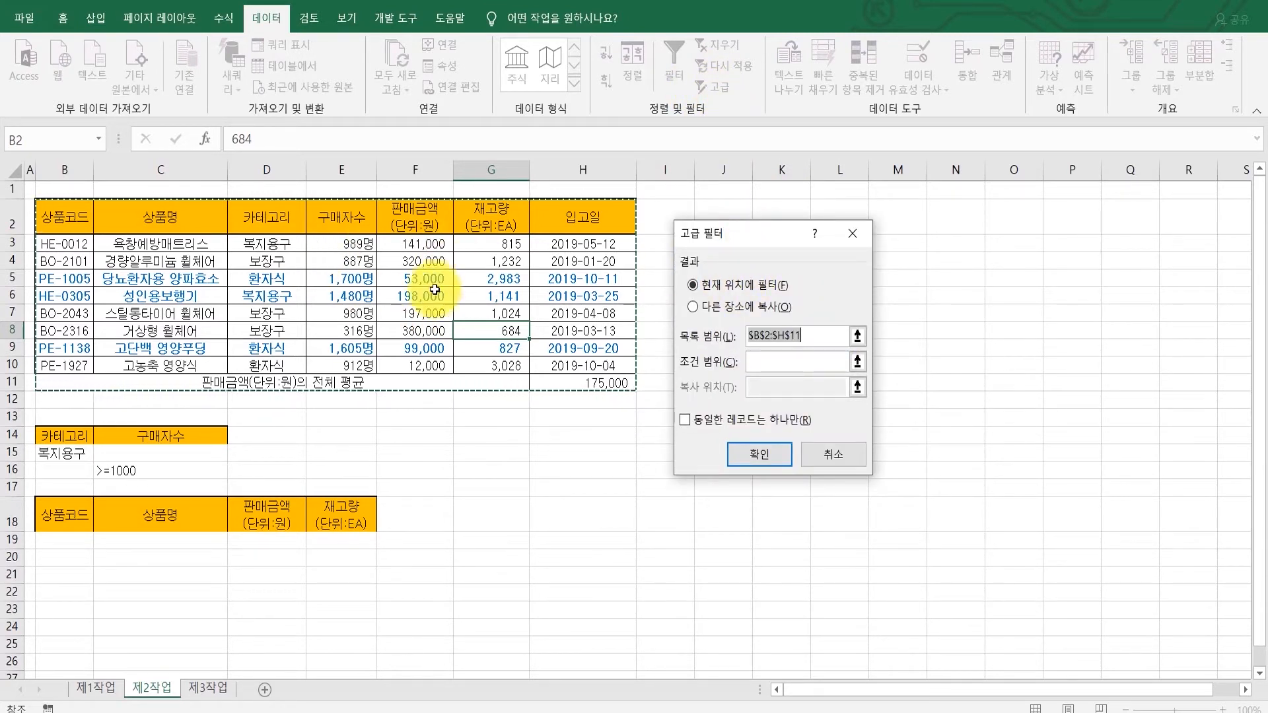
pyautogui.click(703, 307)
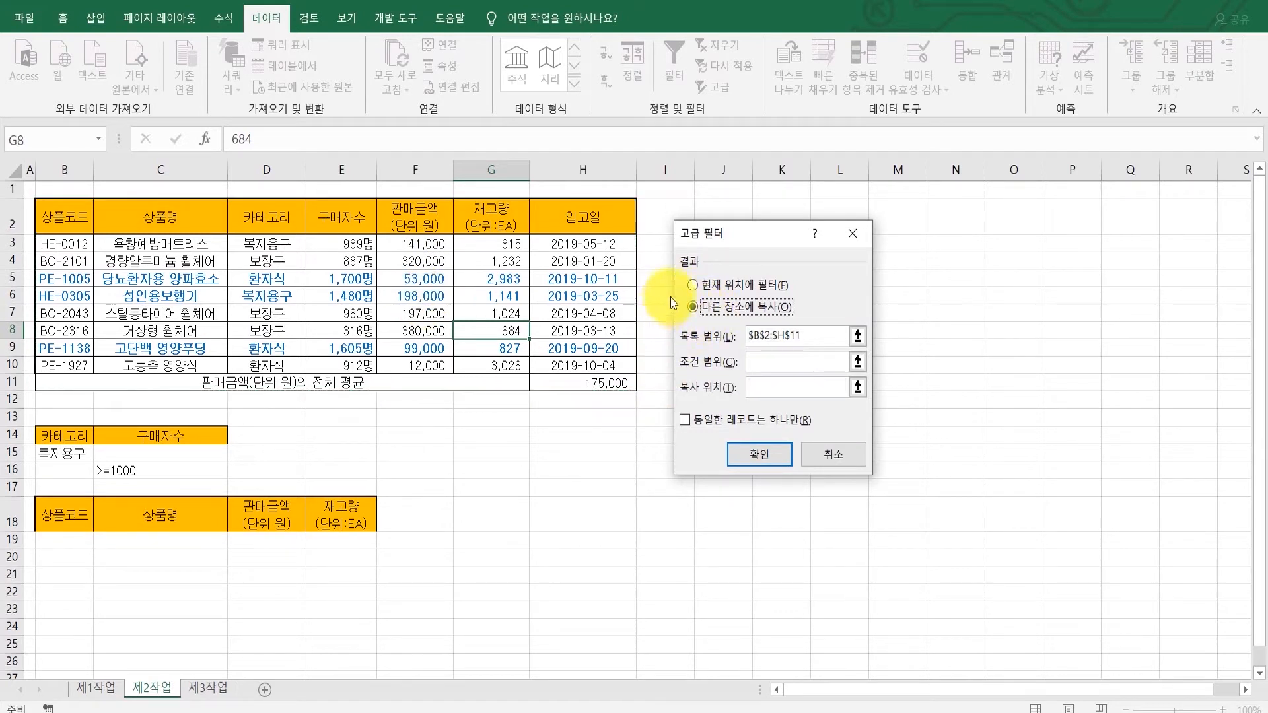
pyautogui.click(789, 335)
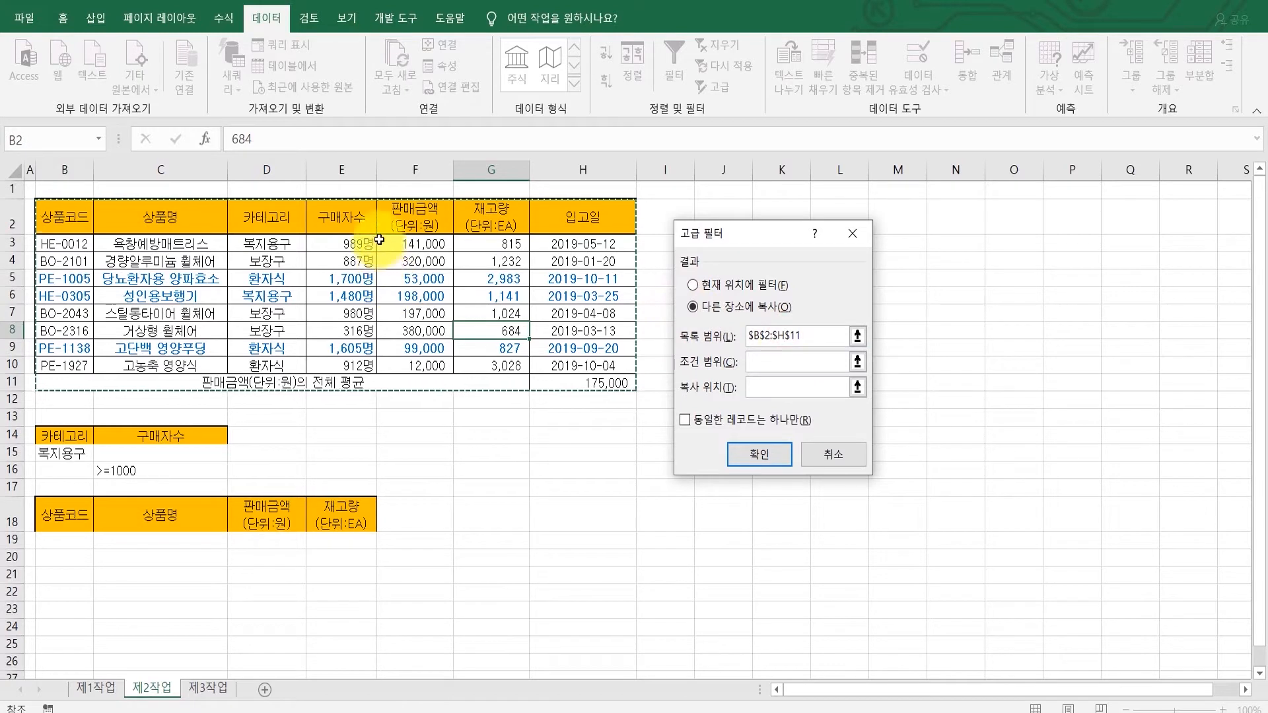
pyautogui.click(782, 363)
pyautogui.moveTo(63, 437); pyautogui.dragTo(137, 473)
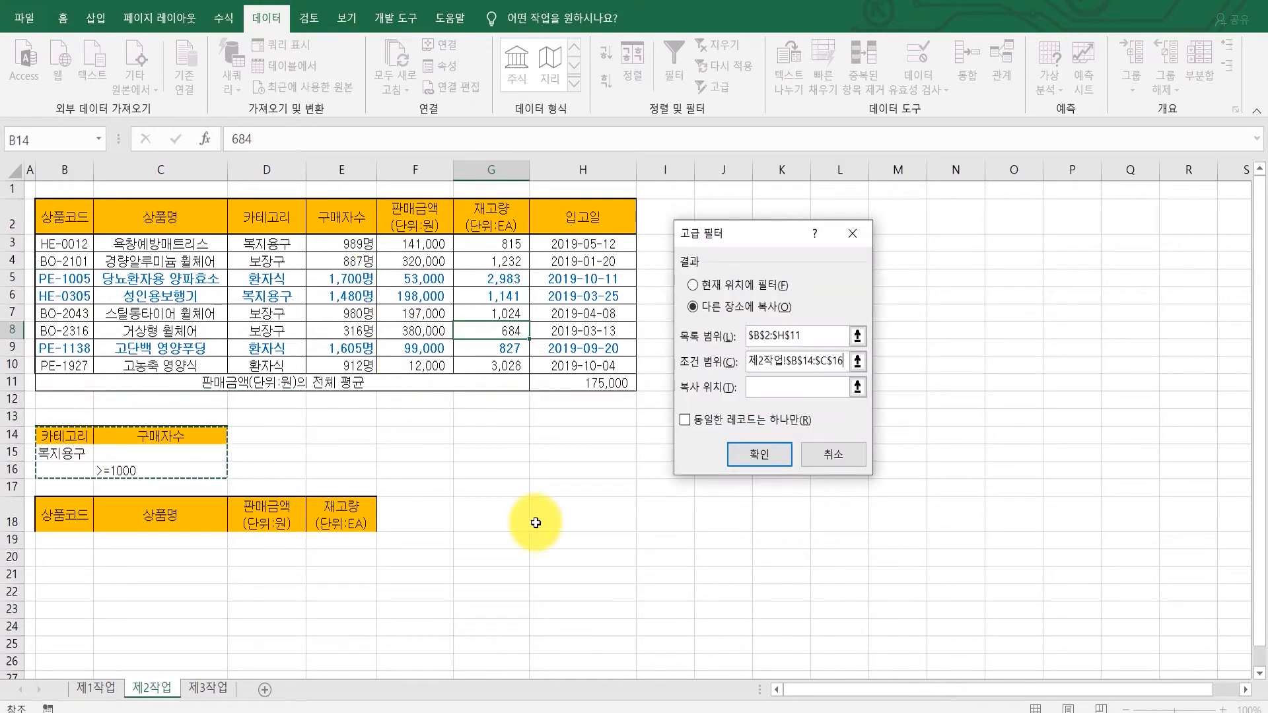
pyautogui.click(786, 388)
pyautogui.moveTo(64, 515); pyautogui.dragTo(319, 520)
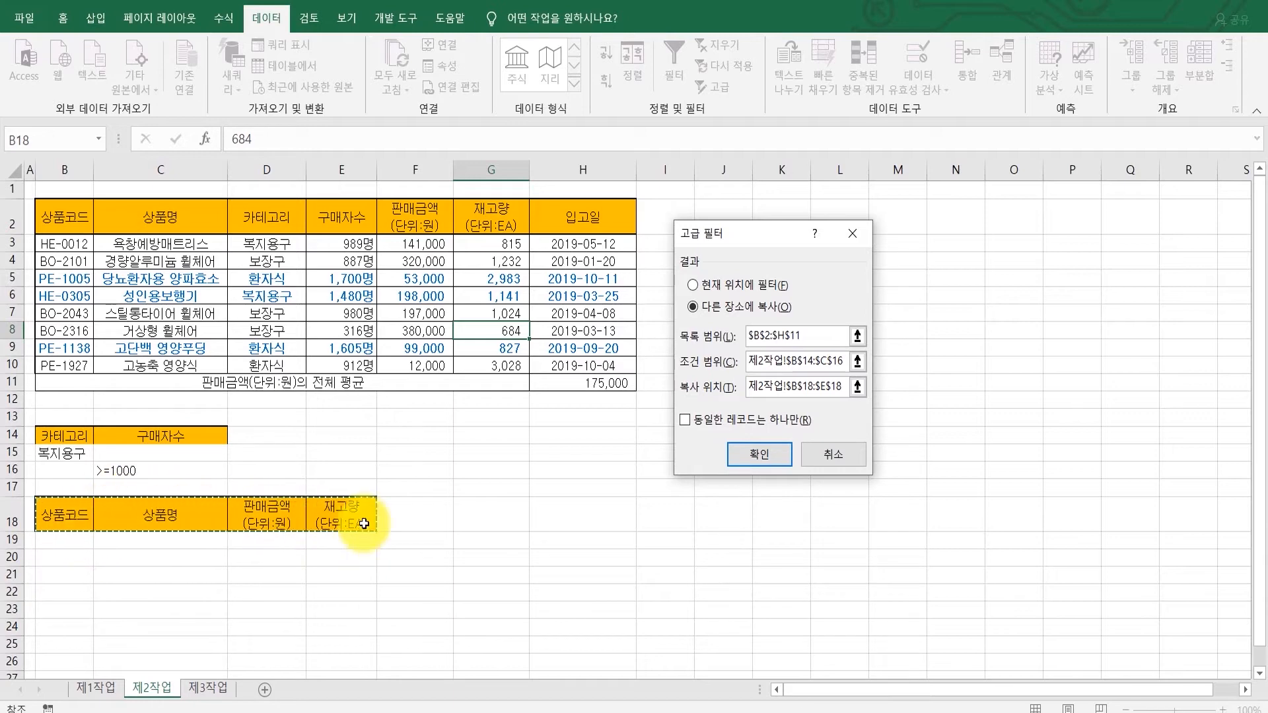
pyautogui.click(764, 451)
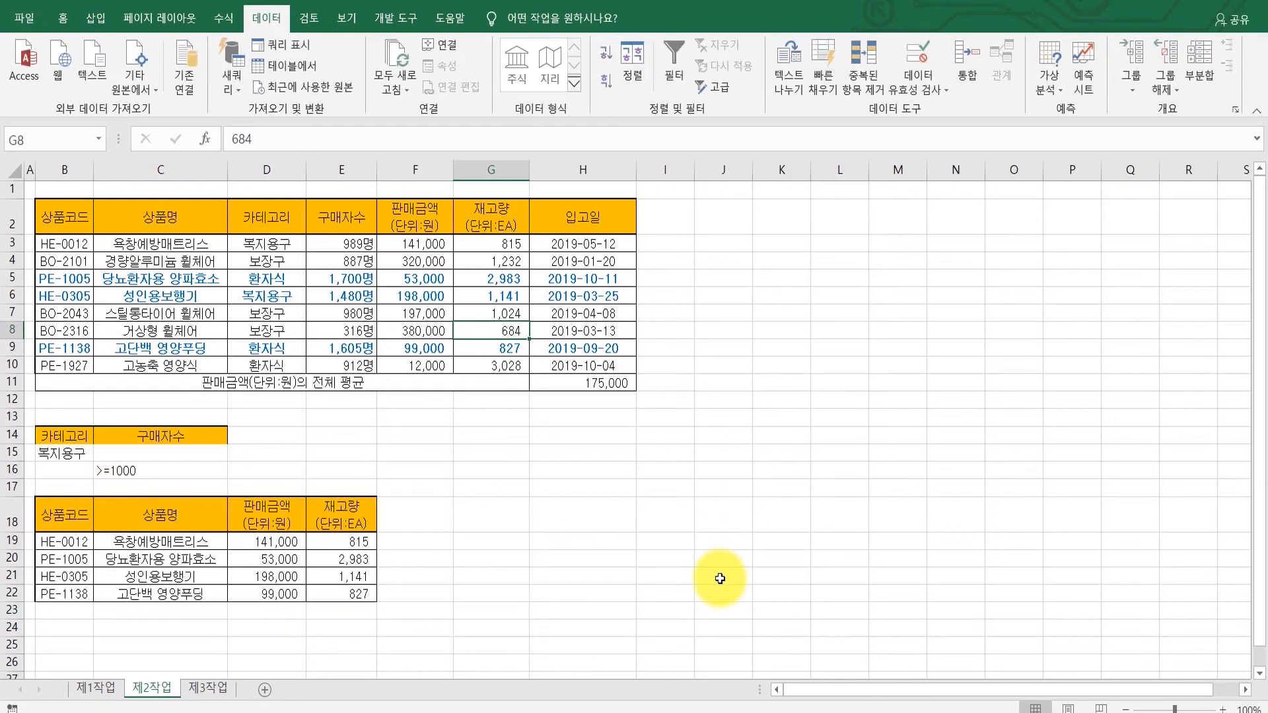
# Step: Check the source table rows that should match the filter against the copied results
pyautogui.click(247, 245)
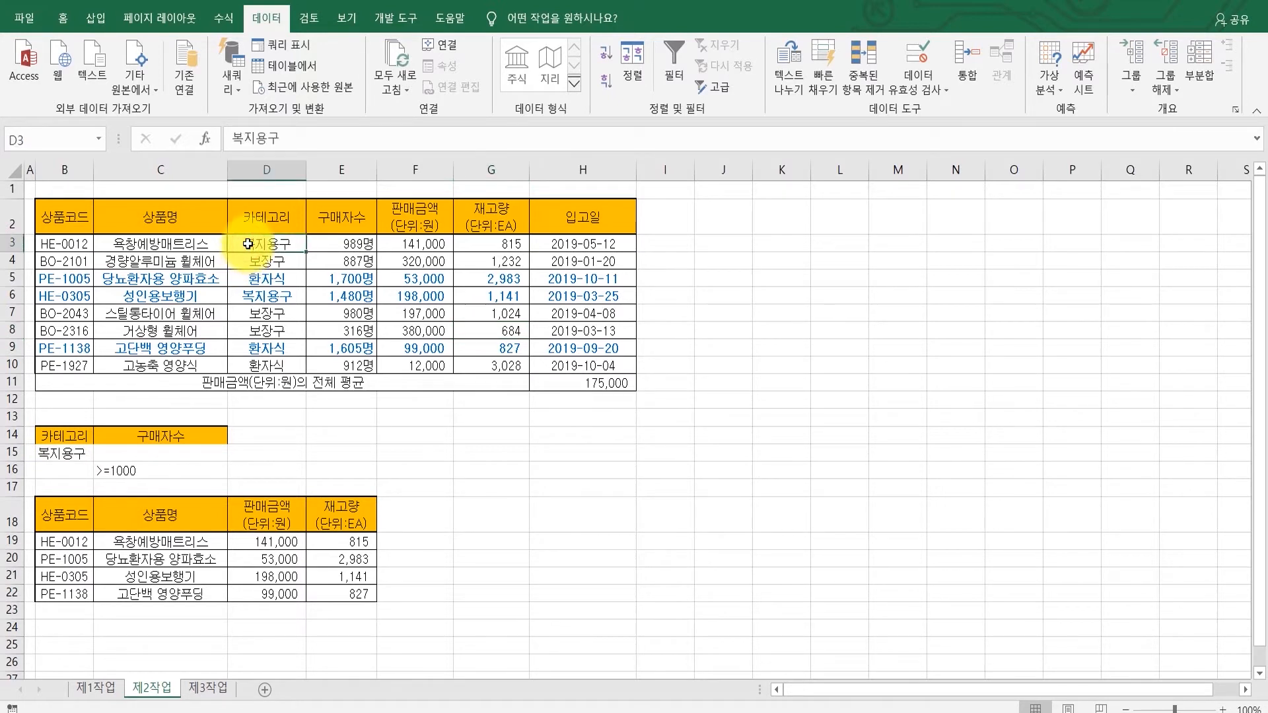
pyautogui.moveTo(248, 245); pyautogui.dragTo(475, 255)
pyautogui.moveTo(495, 245); pyautogui.dragTo(595, 245)
pyautogui.click(55, 247)
pyautogui.moveTo(54, 247); pyautogui.dragTo(588, 246)
pyautogui.moveTo(66, 295); pyautogui.dragTo(589, 300)
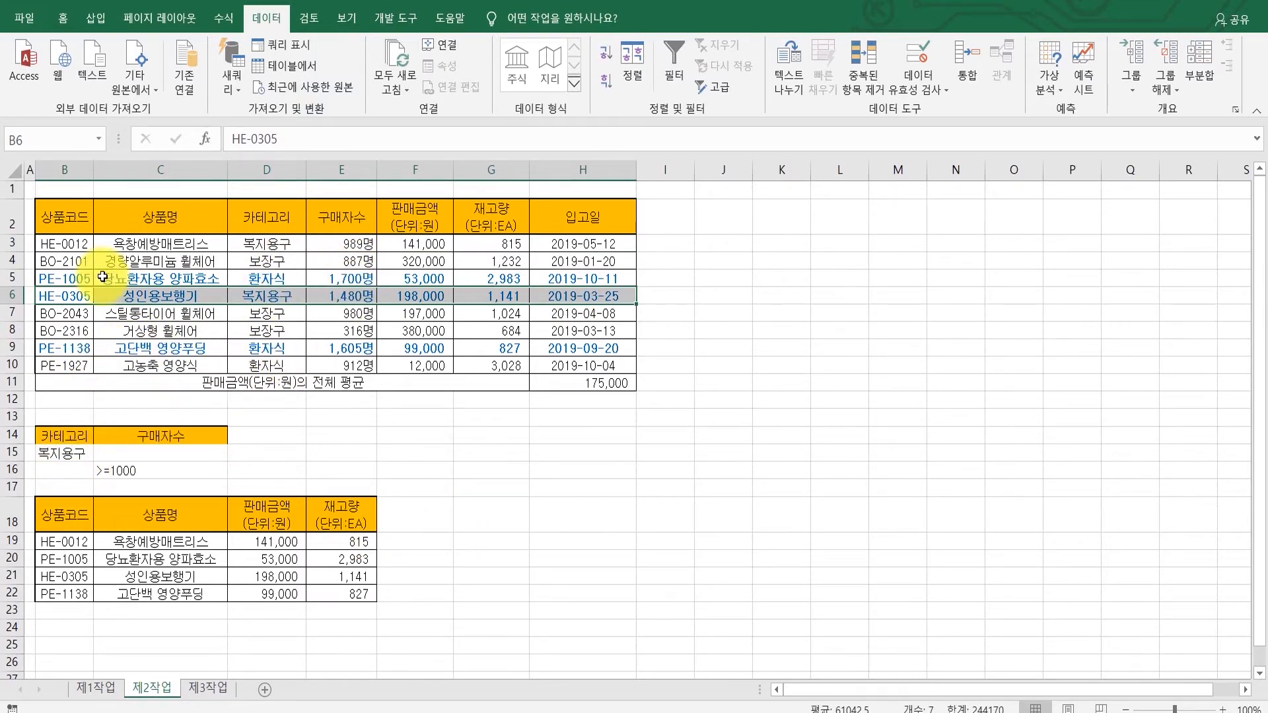
pyautogui.moveTo(64, 278); pyautogui.dragTo(575, 276)
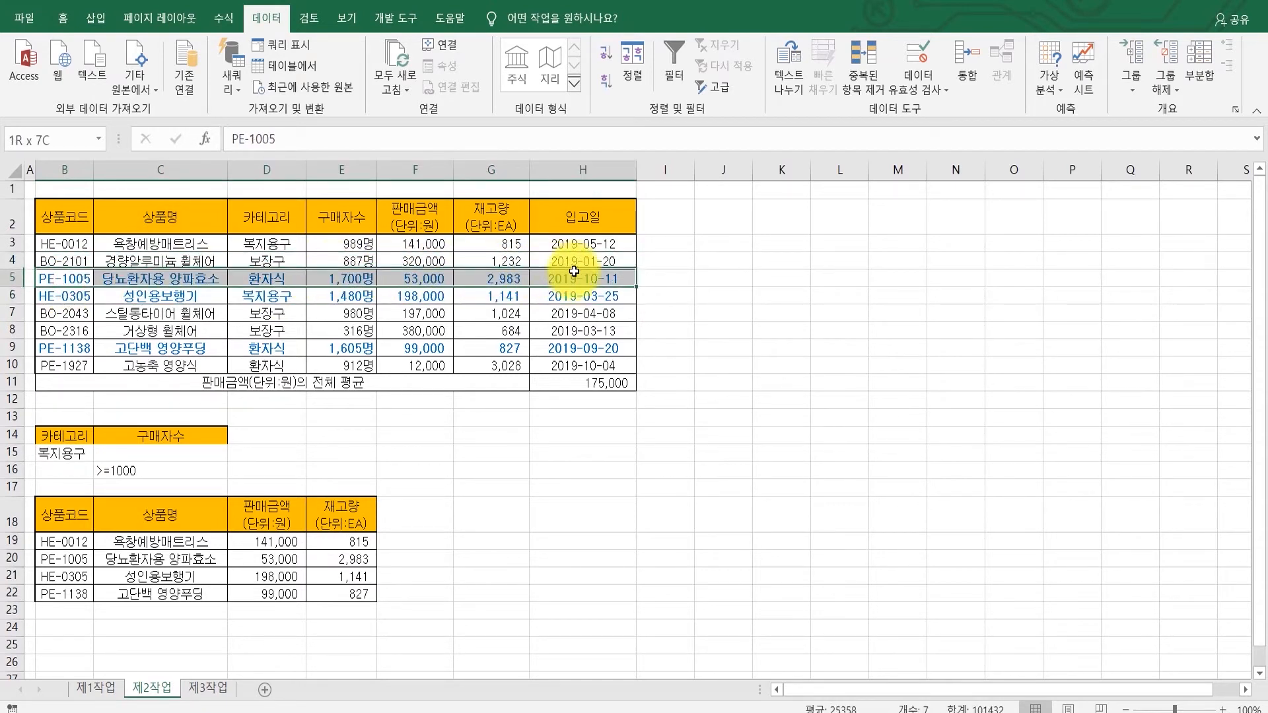
pyautogui.moveTo(45, 297); pyautogui.dragTo(582, 298)
pyautogui.moveTo(81, 351); pyautogui.dragTo(578, 345)
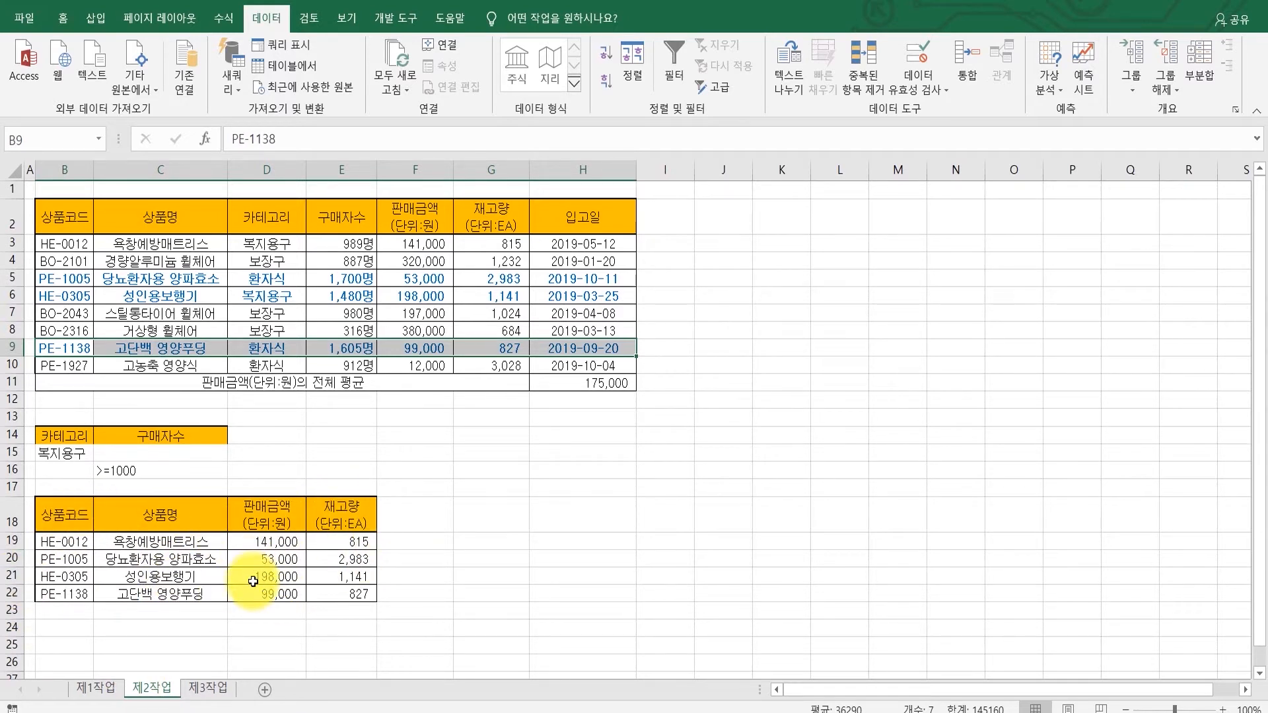
# Step: Inspect the category and buyer-count cells of the matching rows in the source table
pyautogui.click(244, 242)
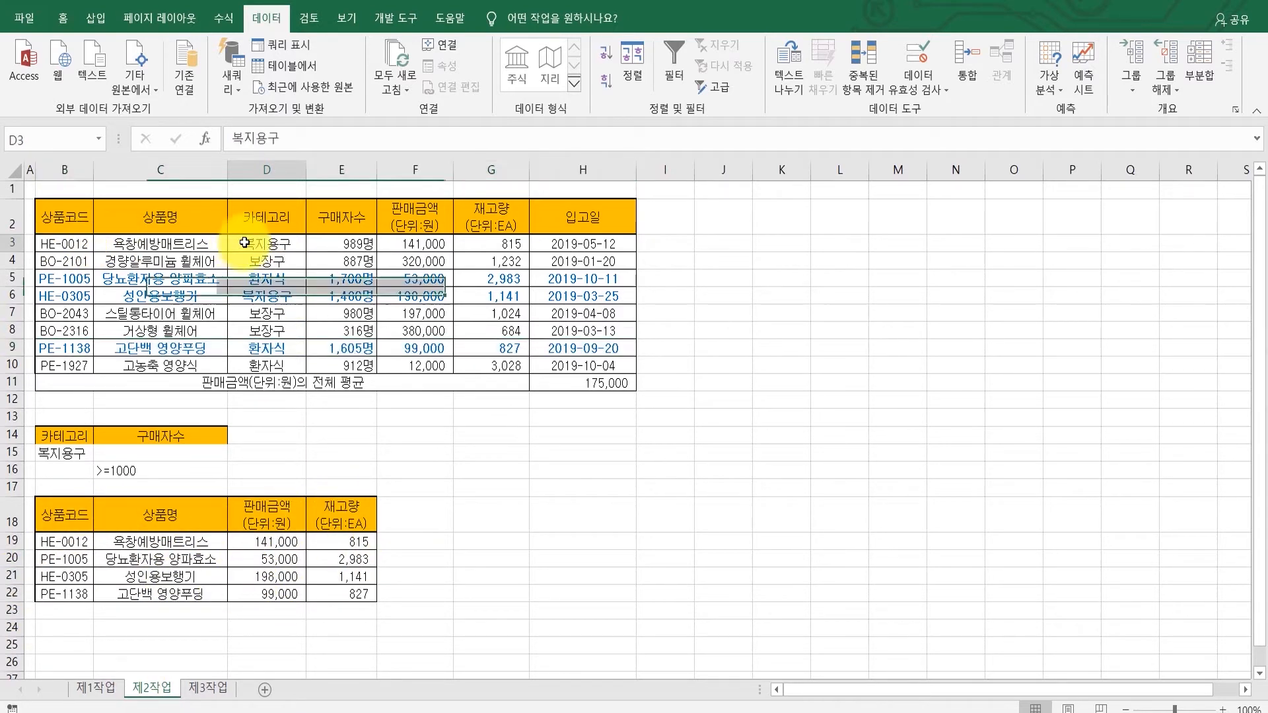
pyautogui.press('Left')
pyautogui.press('Left')
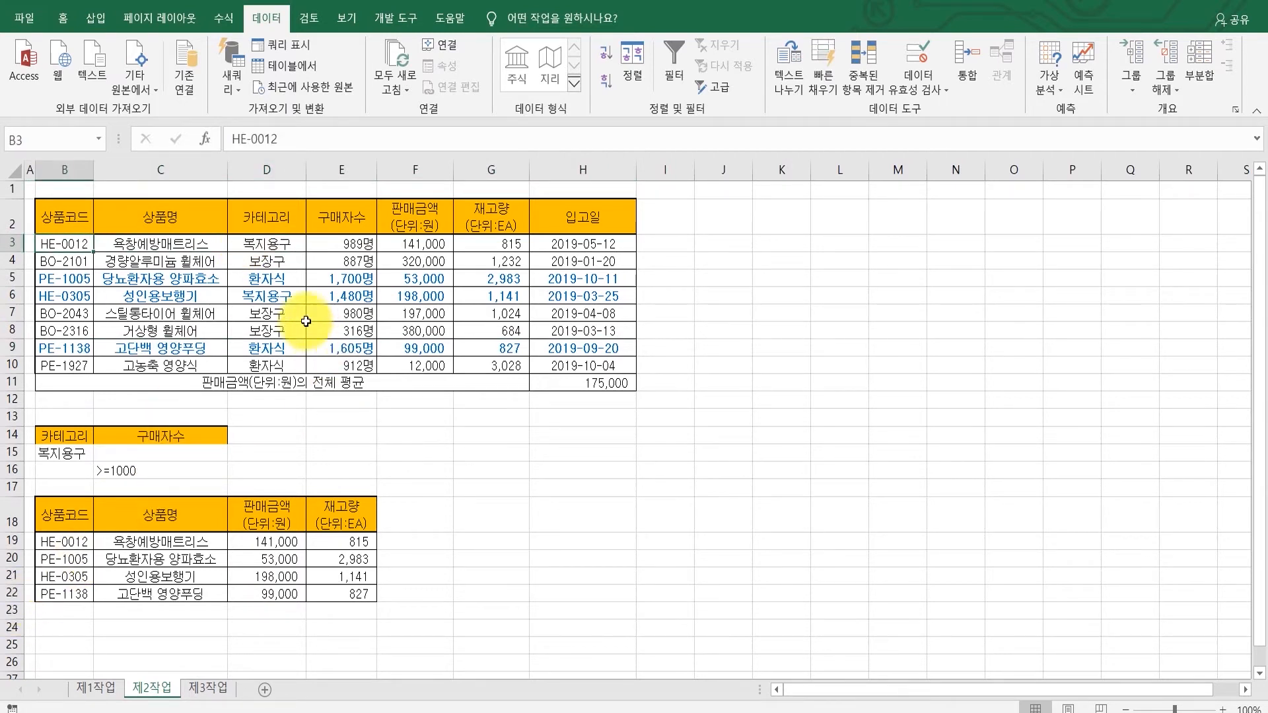
pyautogui.click(274, 300)
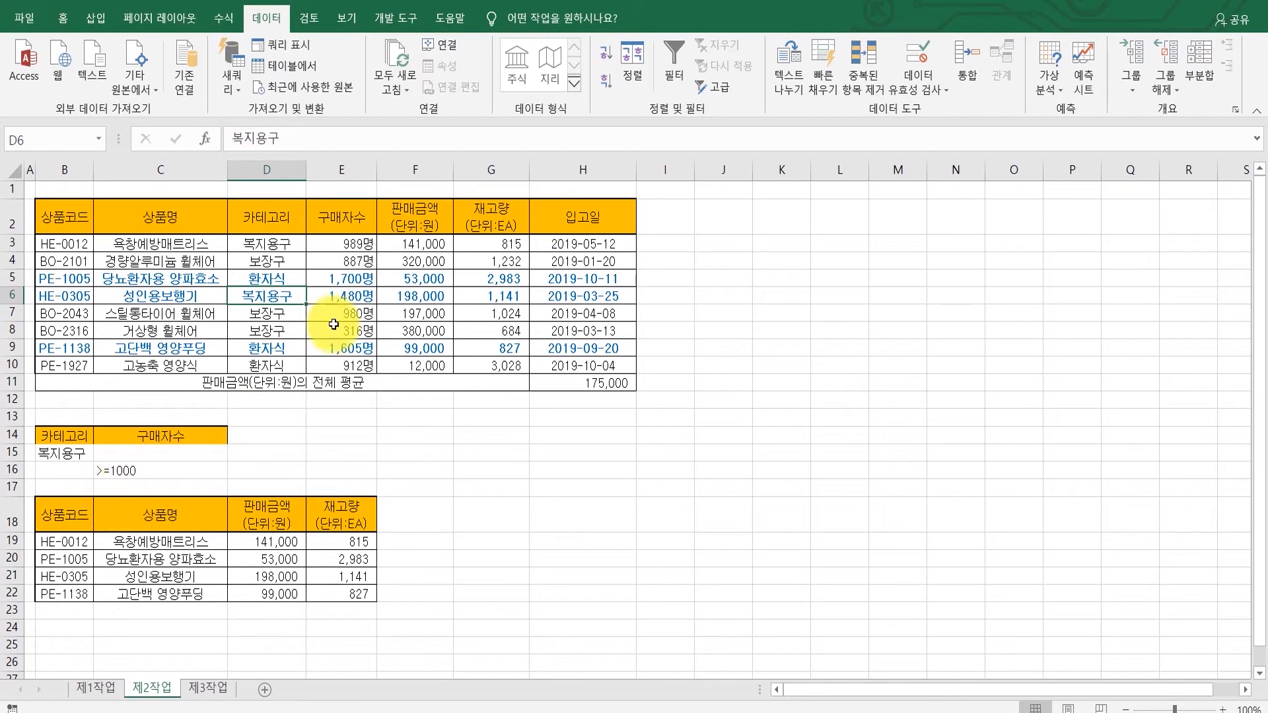
pyautogui.click(357, 275)
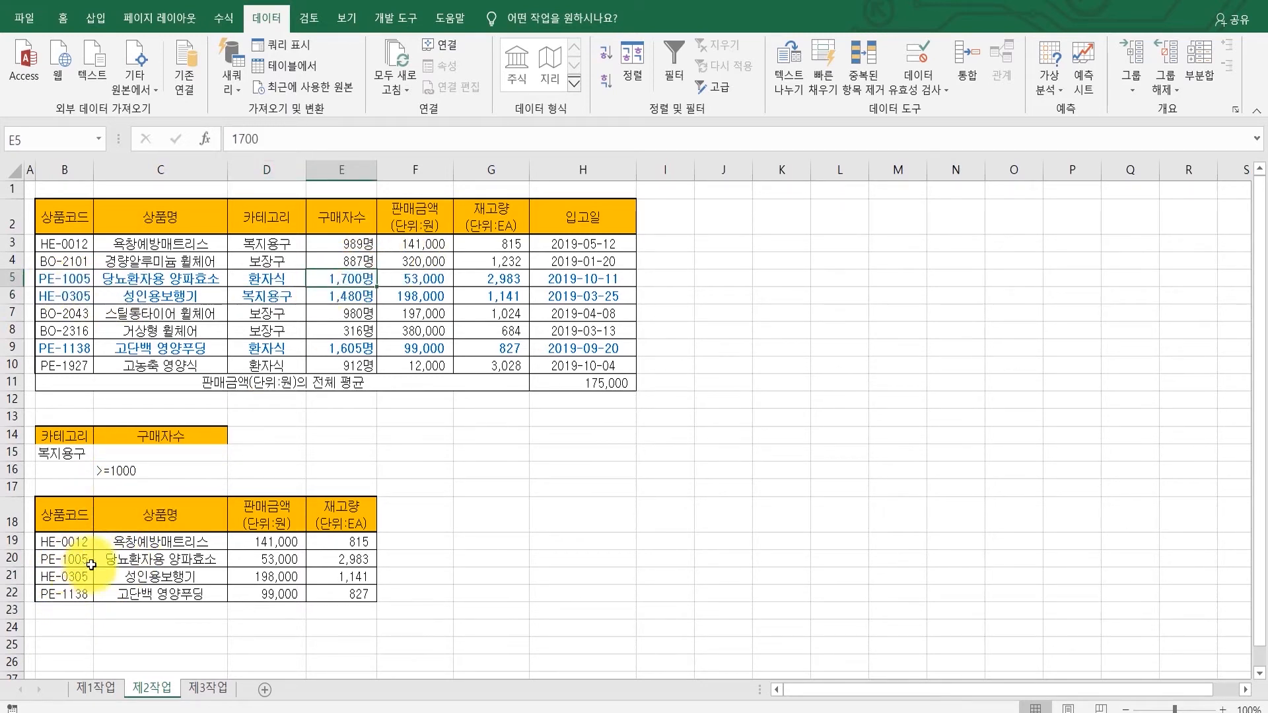
pyautogui.click(333, 300)
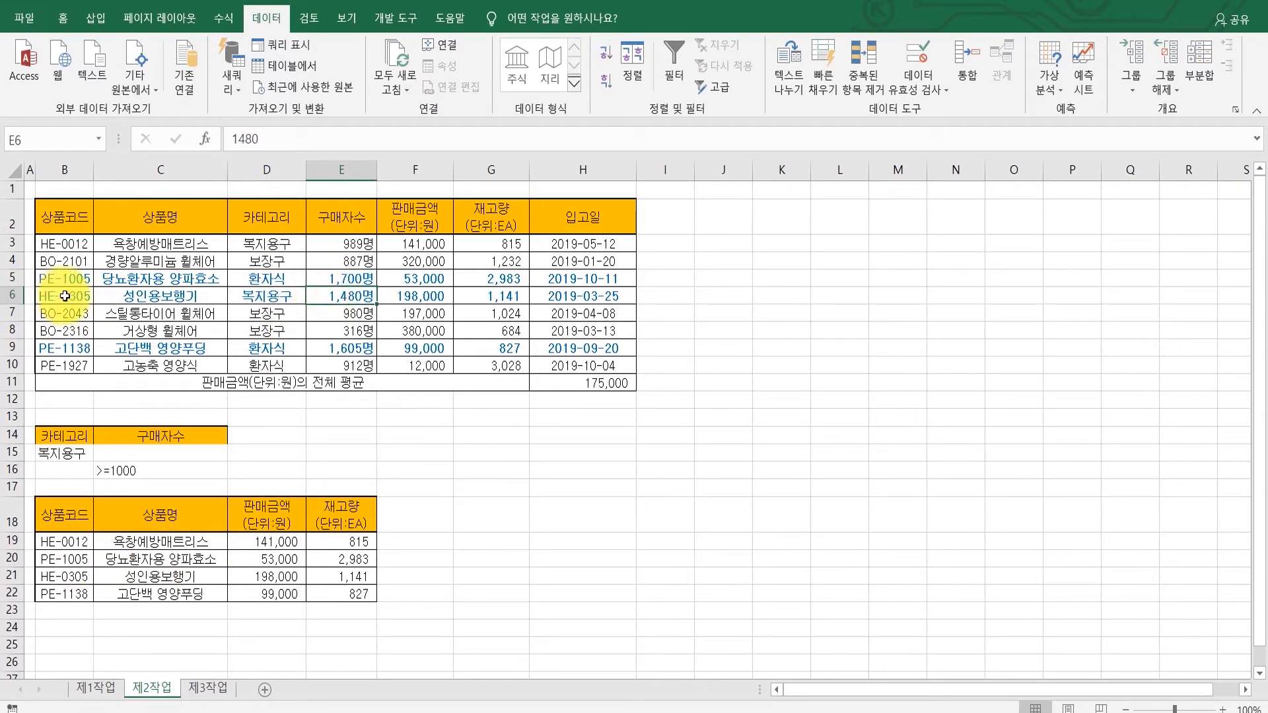
pyautogui.click(340, 347)
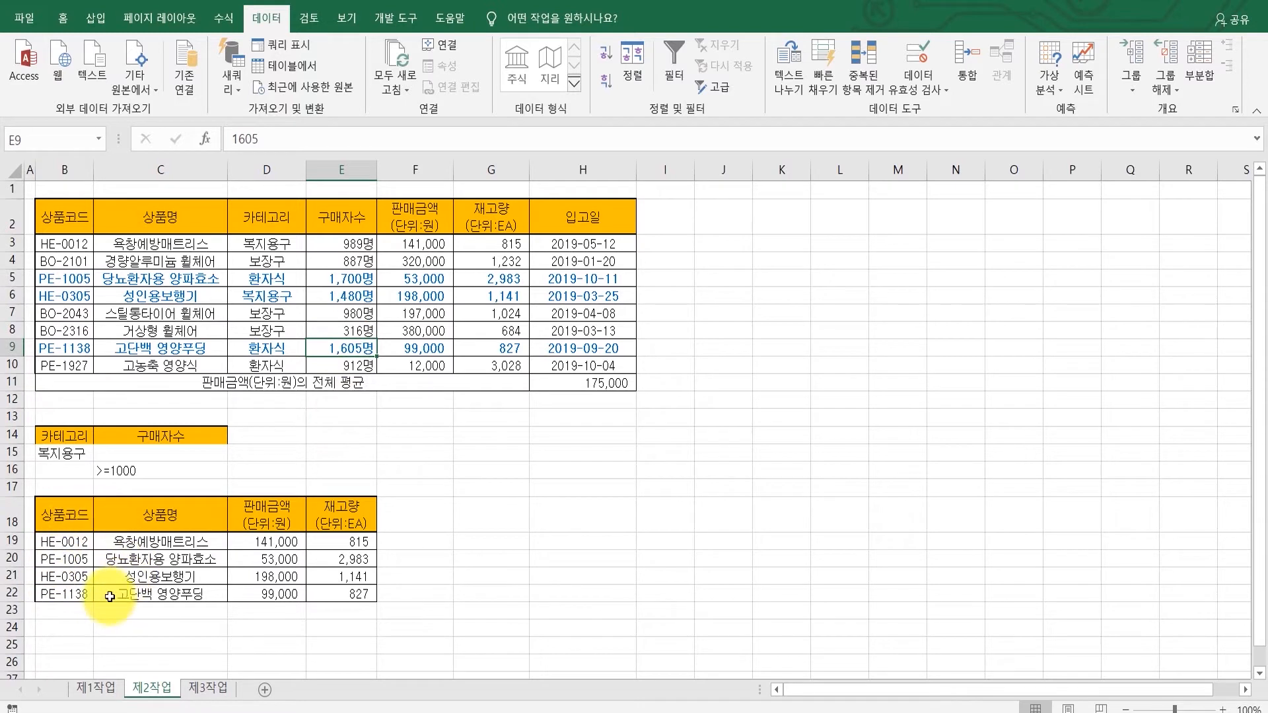
pyautogui.moveTo(72, 451); pyautogui.dragTo(69, 438)
pyautogui.moveTo(159, 437); pyautogui.dragTo(146, 484)
pyautogui.click(308, 460)
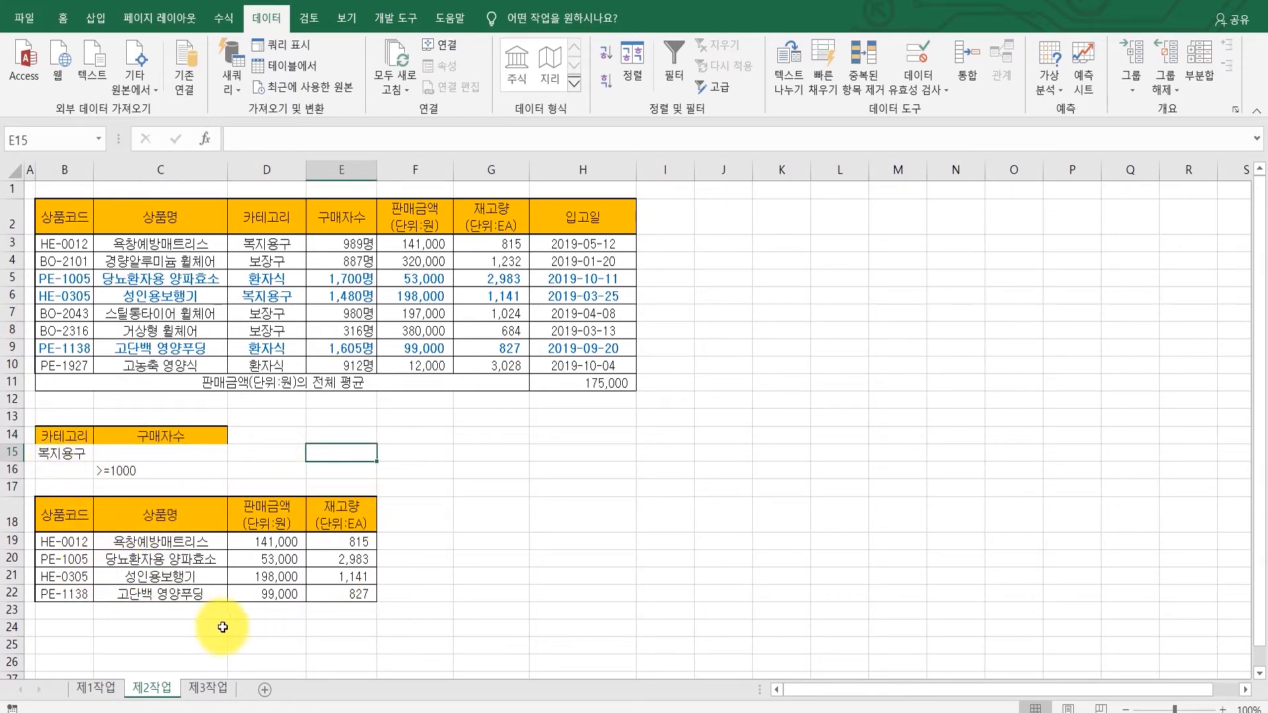
pyautogui.click(547, 560)
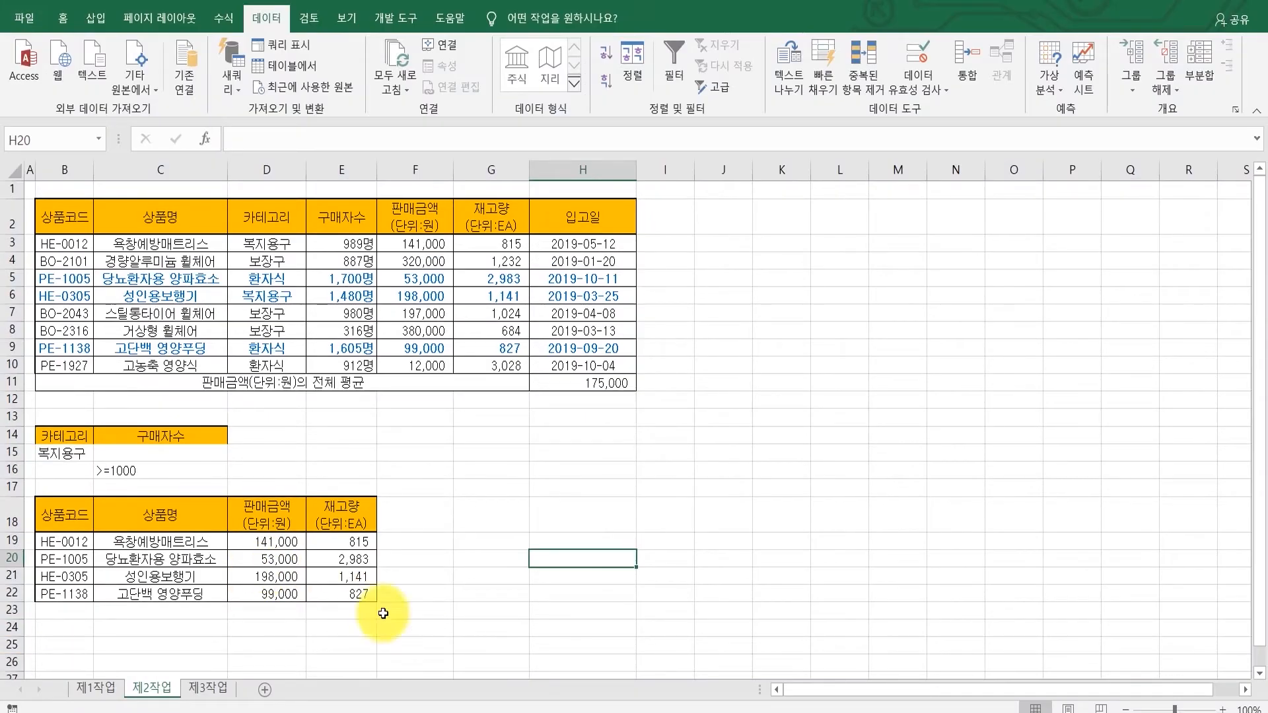
# Step: Compare the filter output with the reference answer workbook and read the 제3작업 instructions in the PDF
pyautogui.click(582, 712)
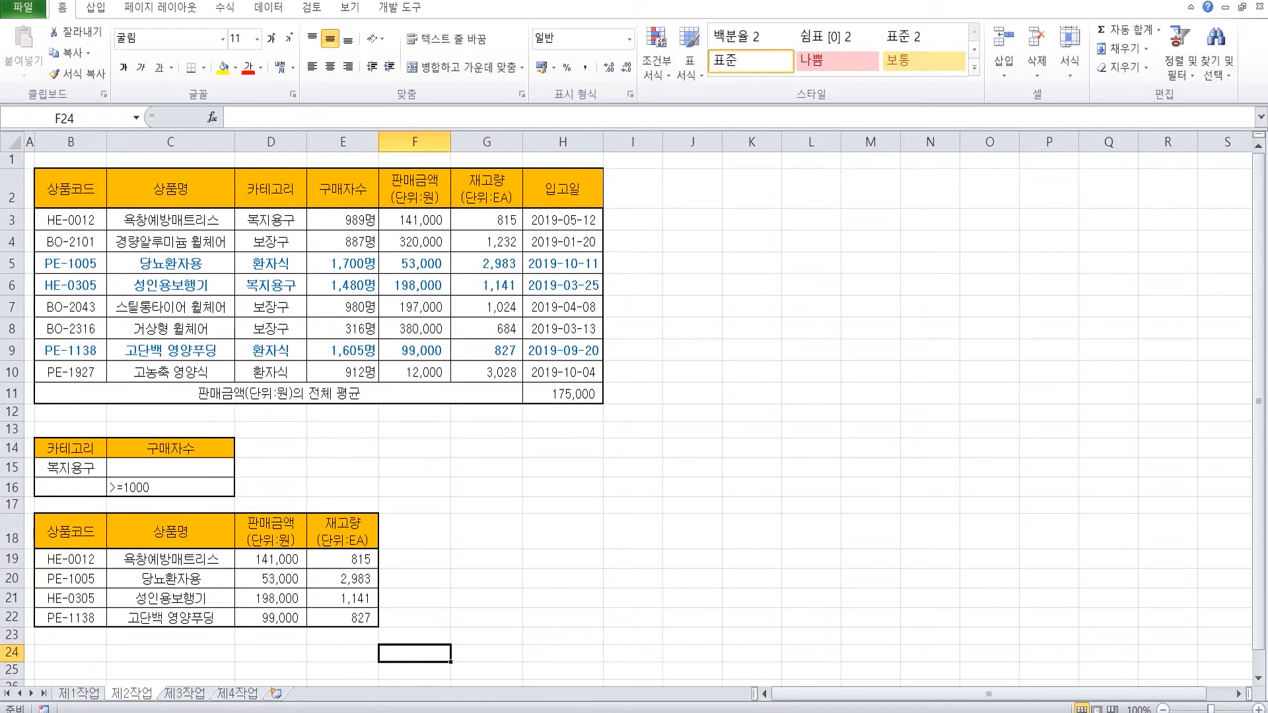
pyautogui.hotkey('alt', 'Tab')
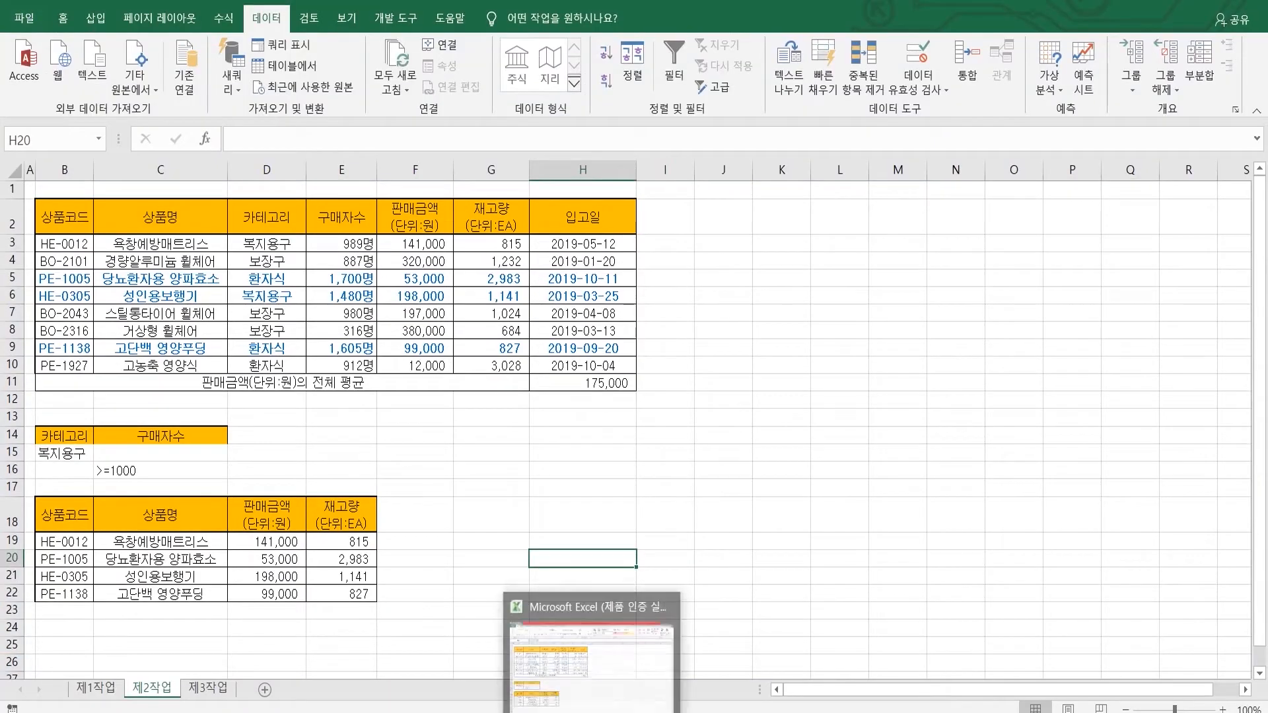
pyautogui.click(583, 712)
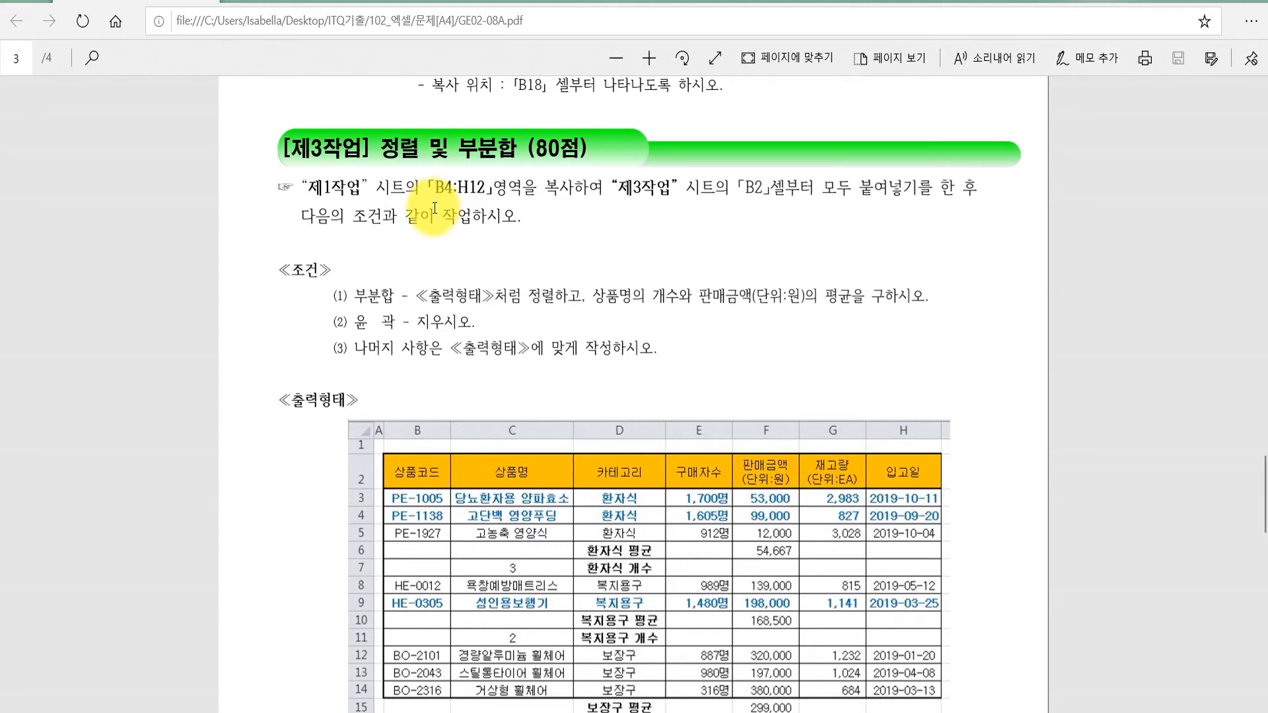
pyautogui.click(556, 712)
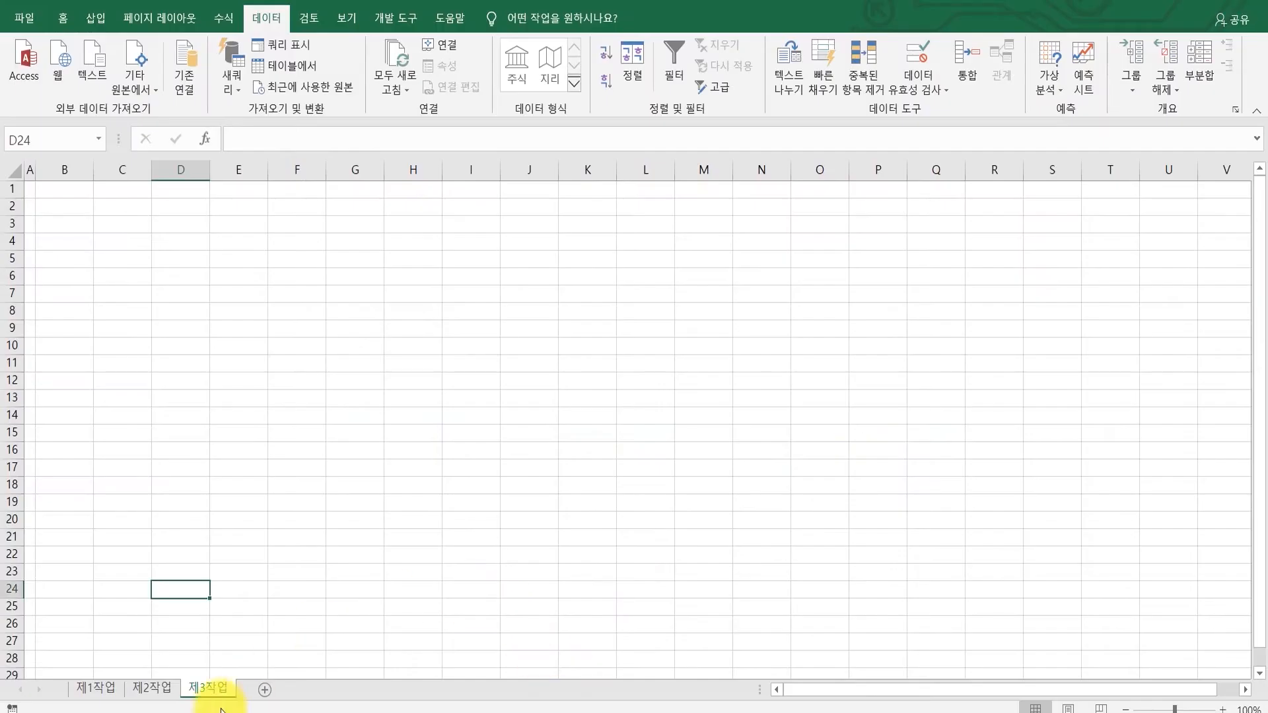
# Step: Copy B4:H12 from 제1작업 and paste it into 제3작업 at B2, keeping the source column widths
pyautogui.click(96, 688)
pyautogui.moveTo(66, 309); pyautogui.dragTo(615, 543)
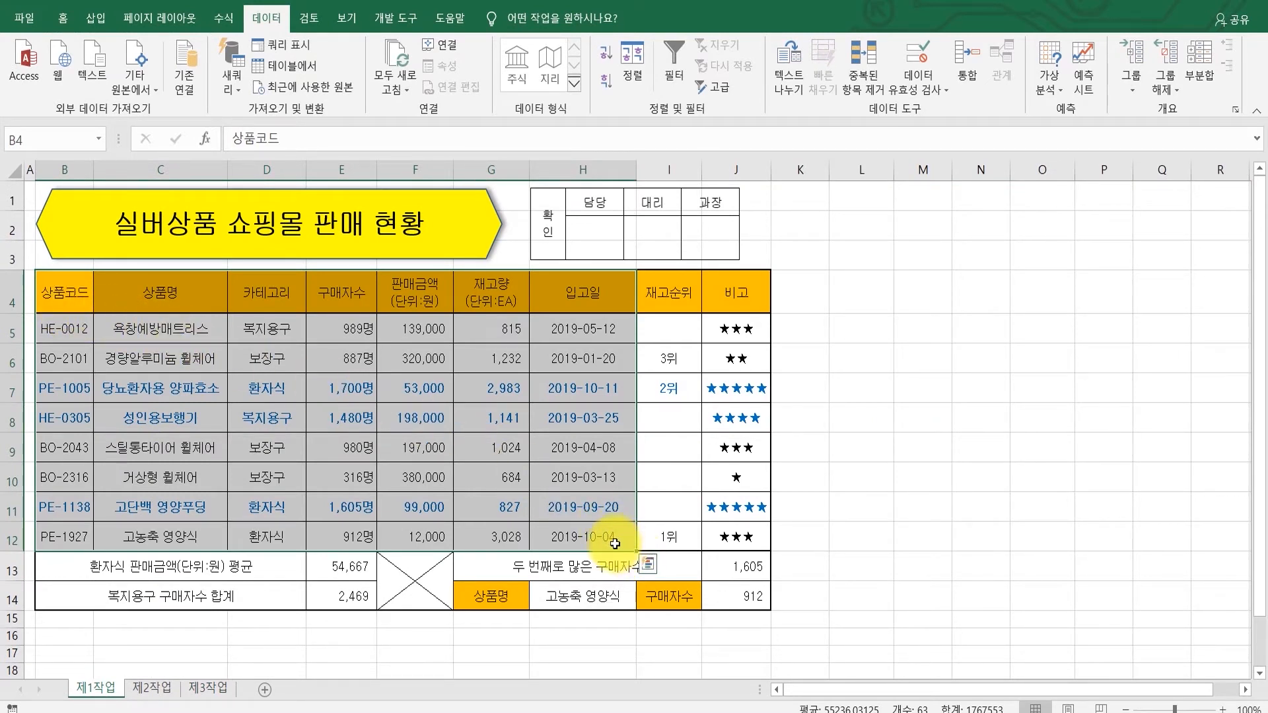
pyautogui.hotkey('ctrl', 'c')
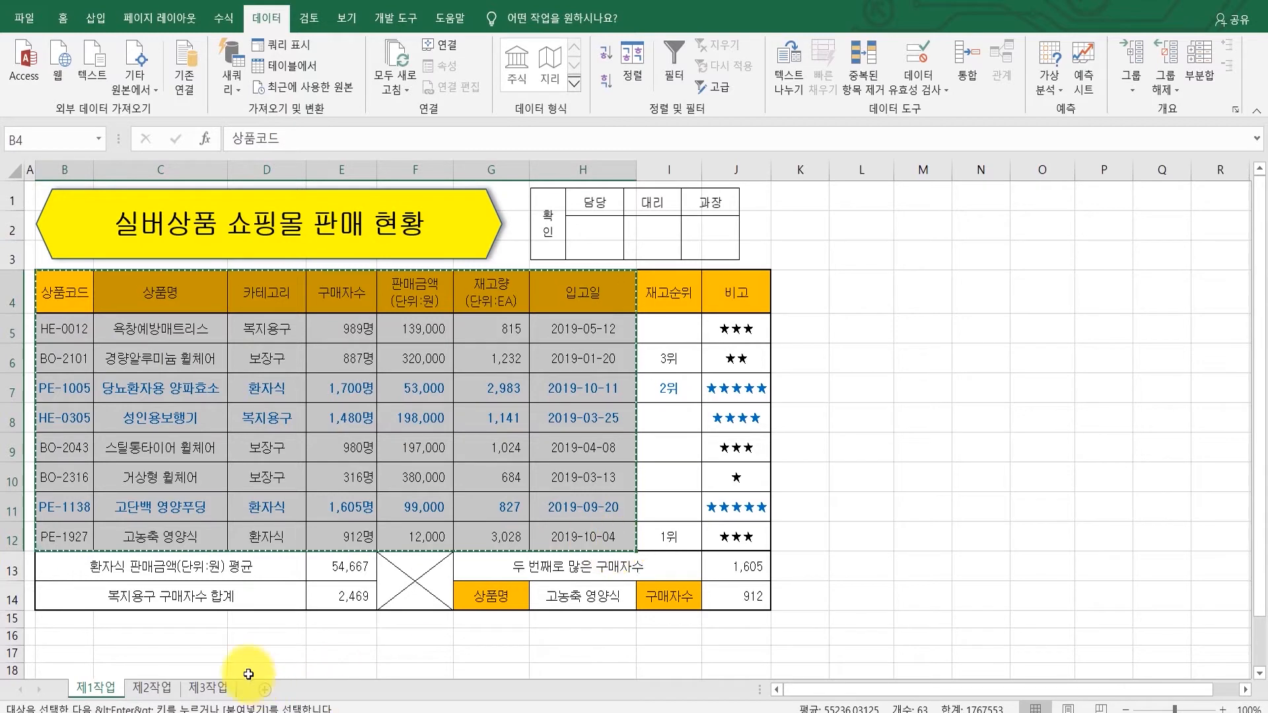
pyautogui.click(223, 690)
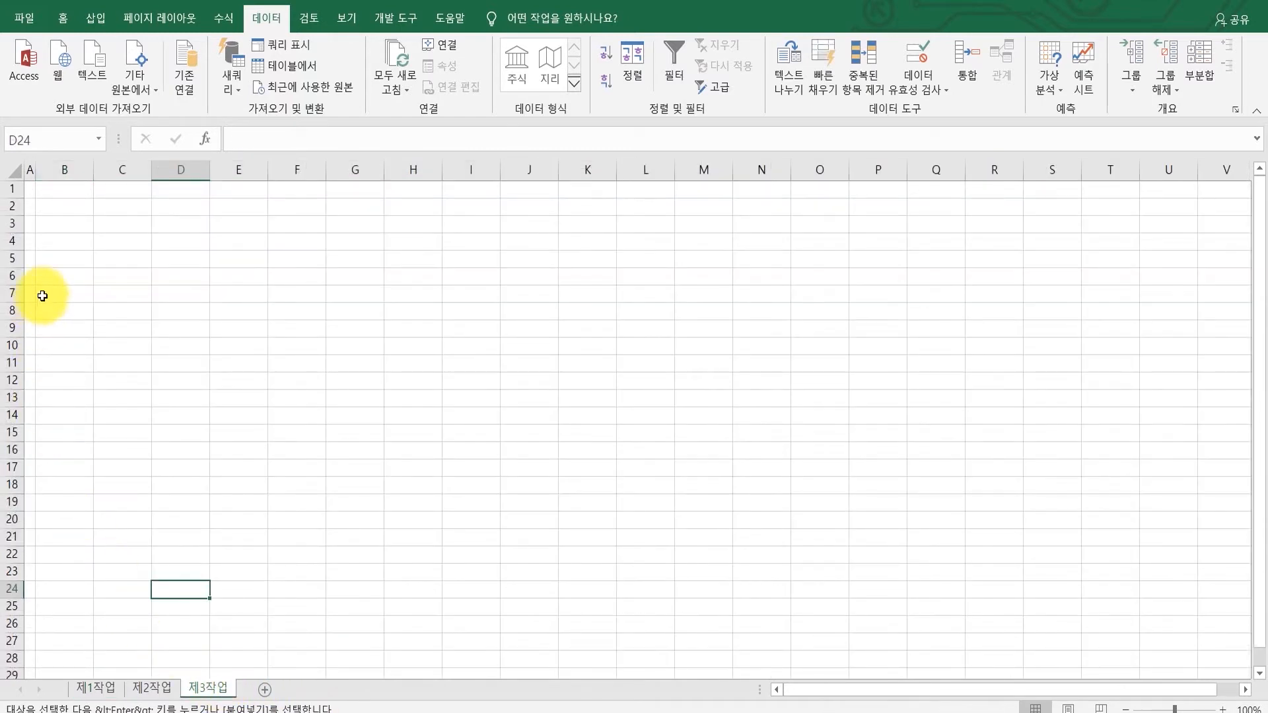
pyautogui.click(69, 206)
pyautogui.hotkey('ctrl', 'v')
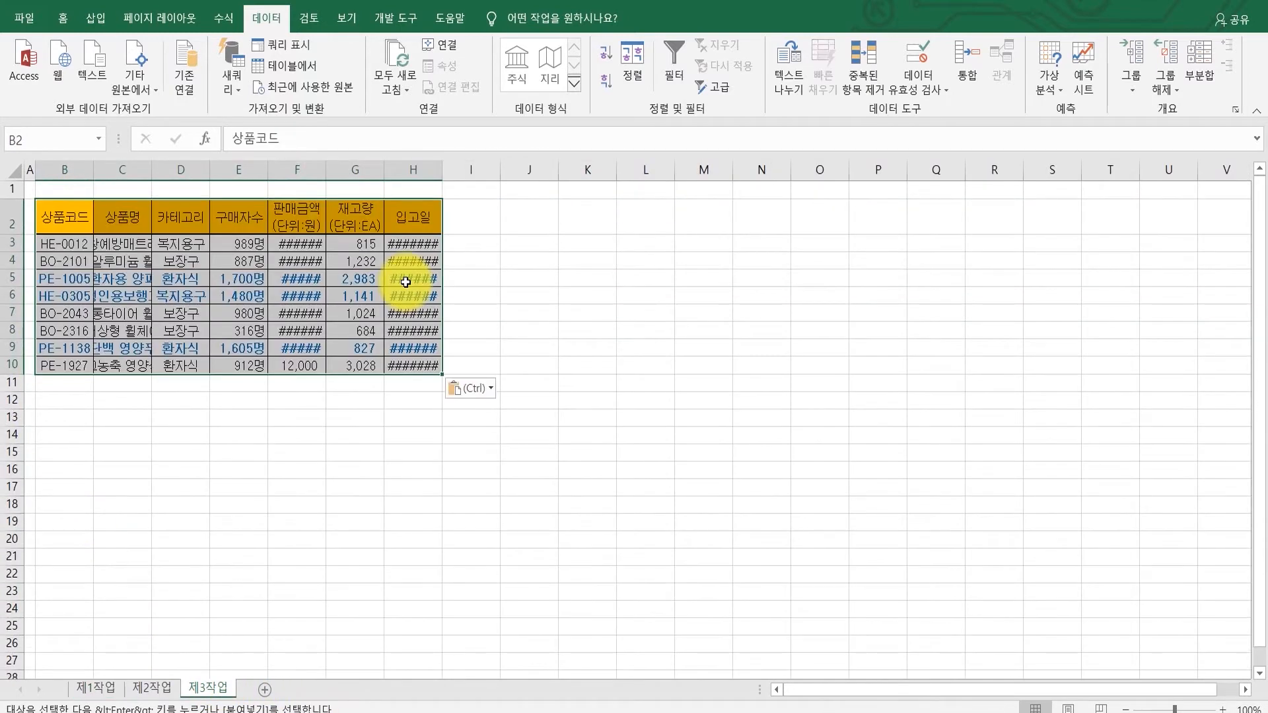
pyautogui.click(470, 388)
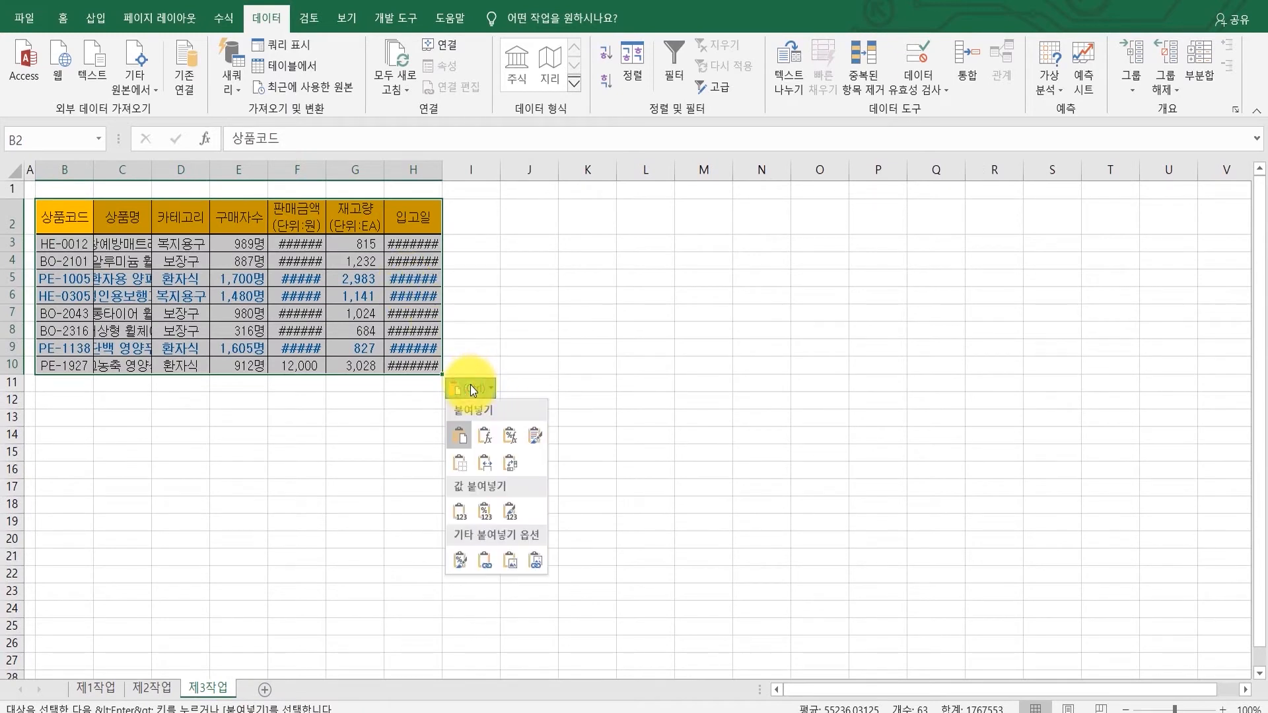
pyautogui.click(494, 466)
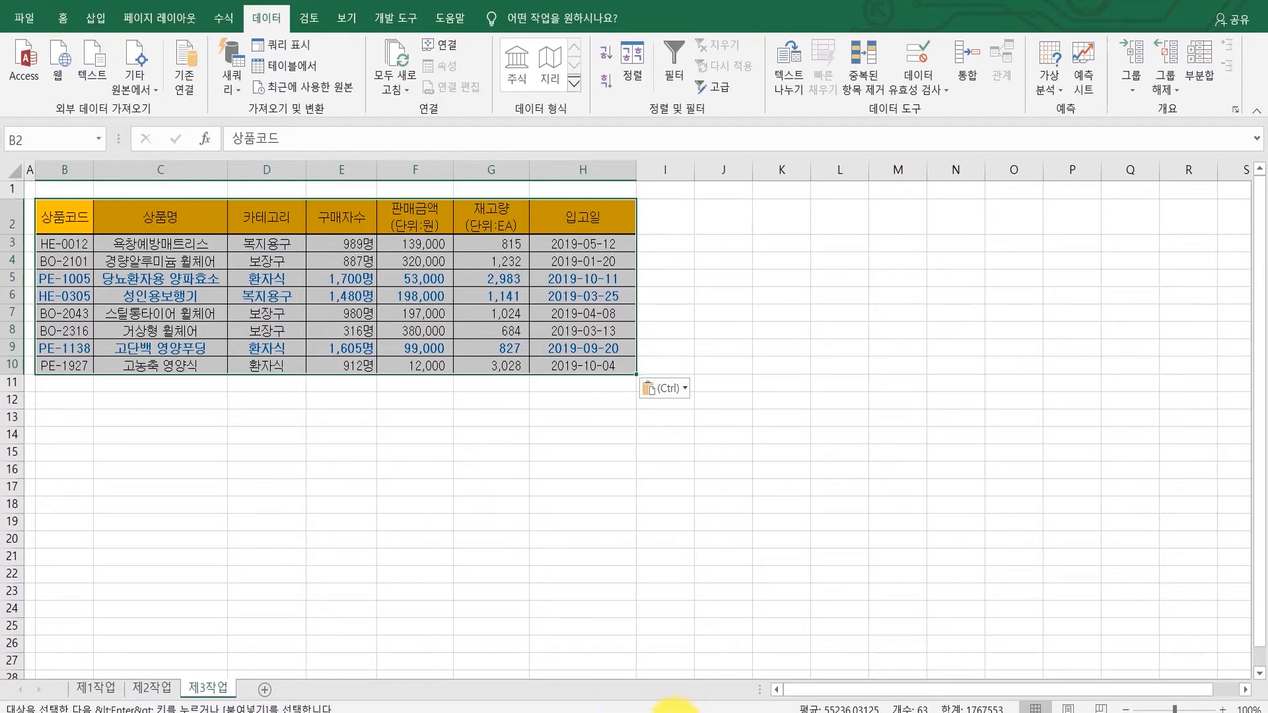
# Step: Sort the pasted table by 카테고리 in descending order
pyautogui.click(675, 712)
pyautogui.scroll(-4, 617, 575)
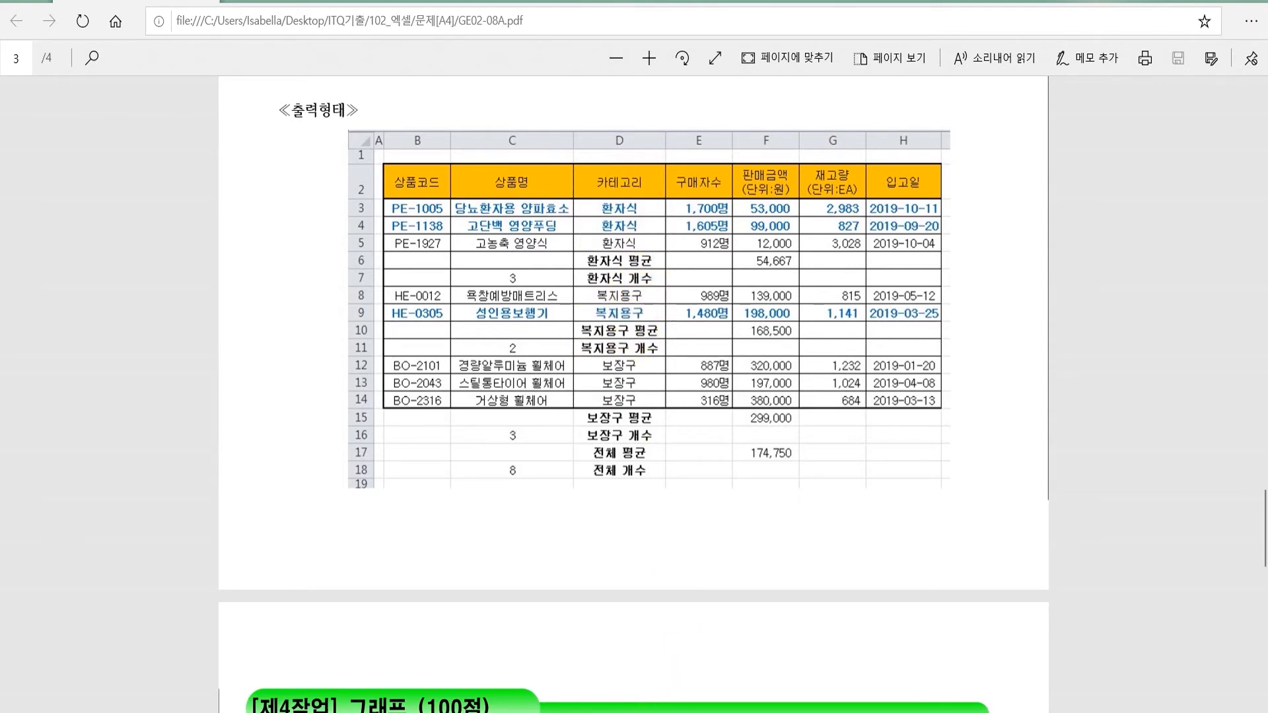
pyautogui.click(597, 712)
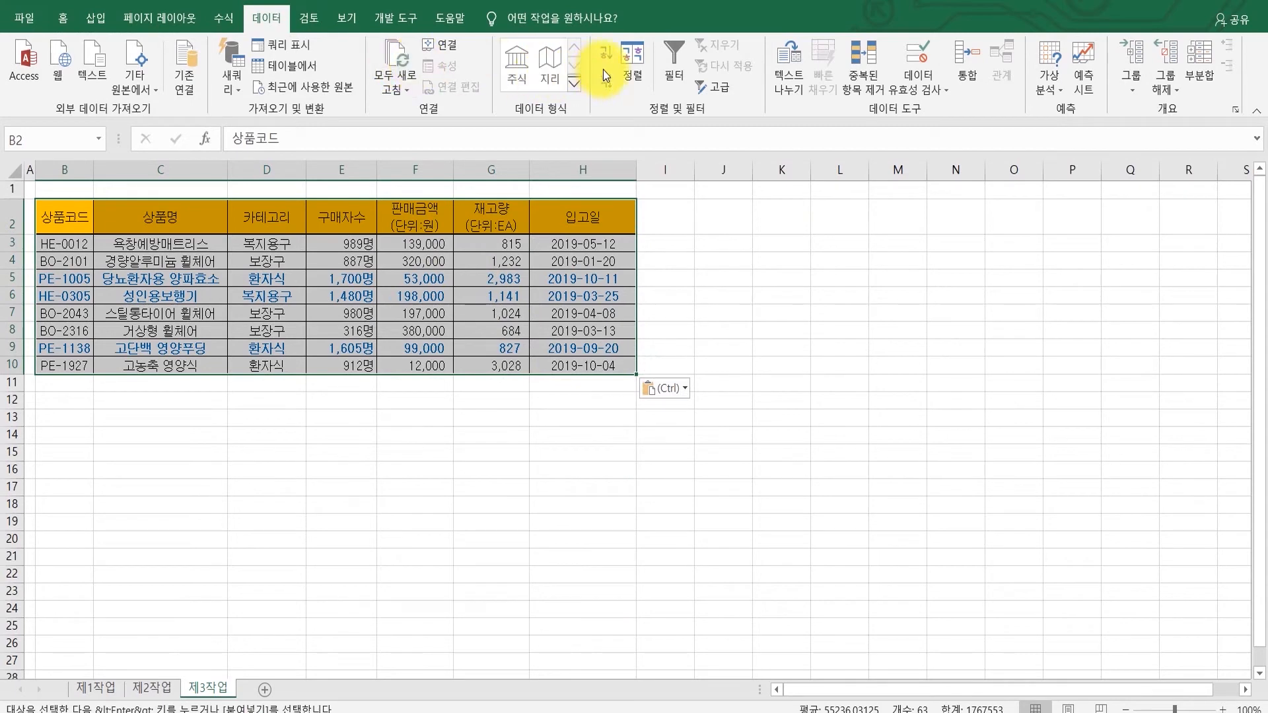
pyautogui.click(623, 70)
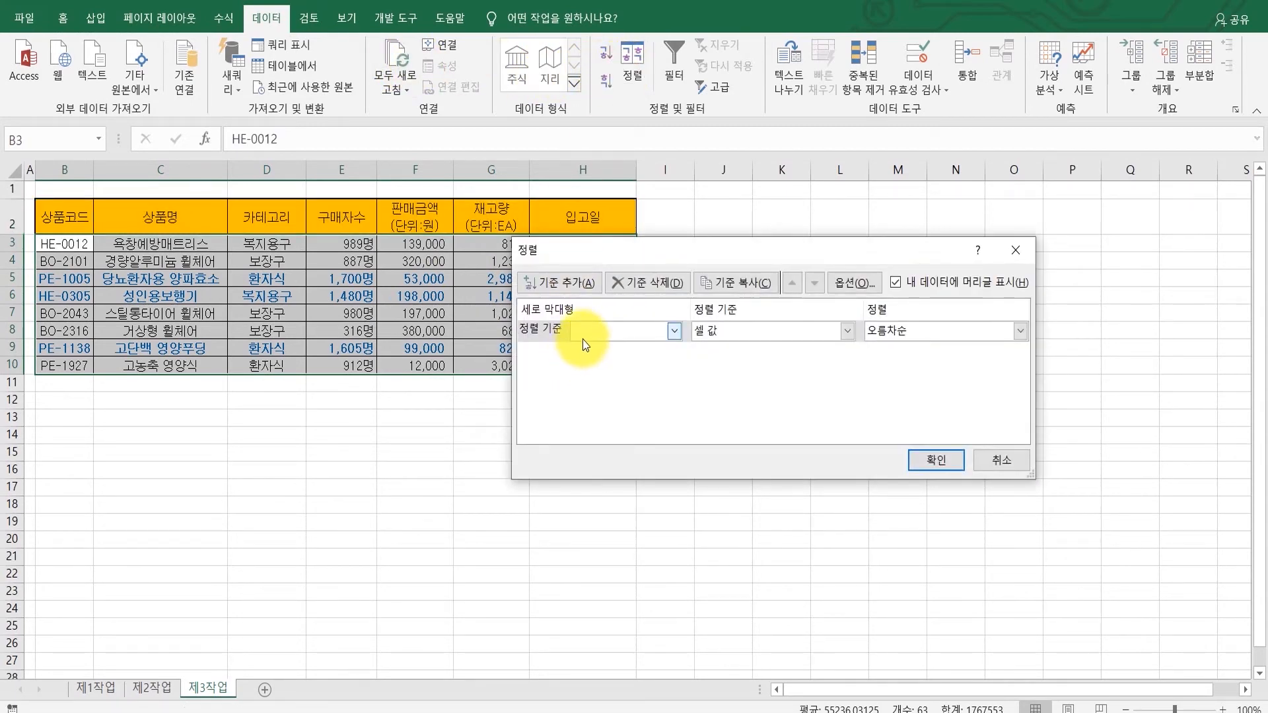
pyautogui.click(592, 333)
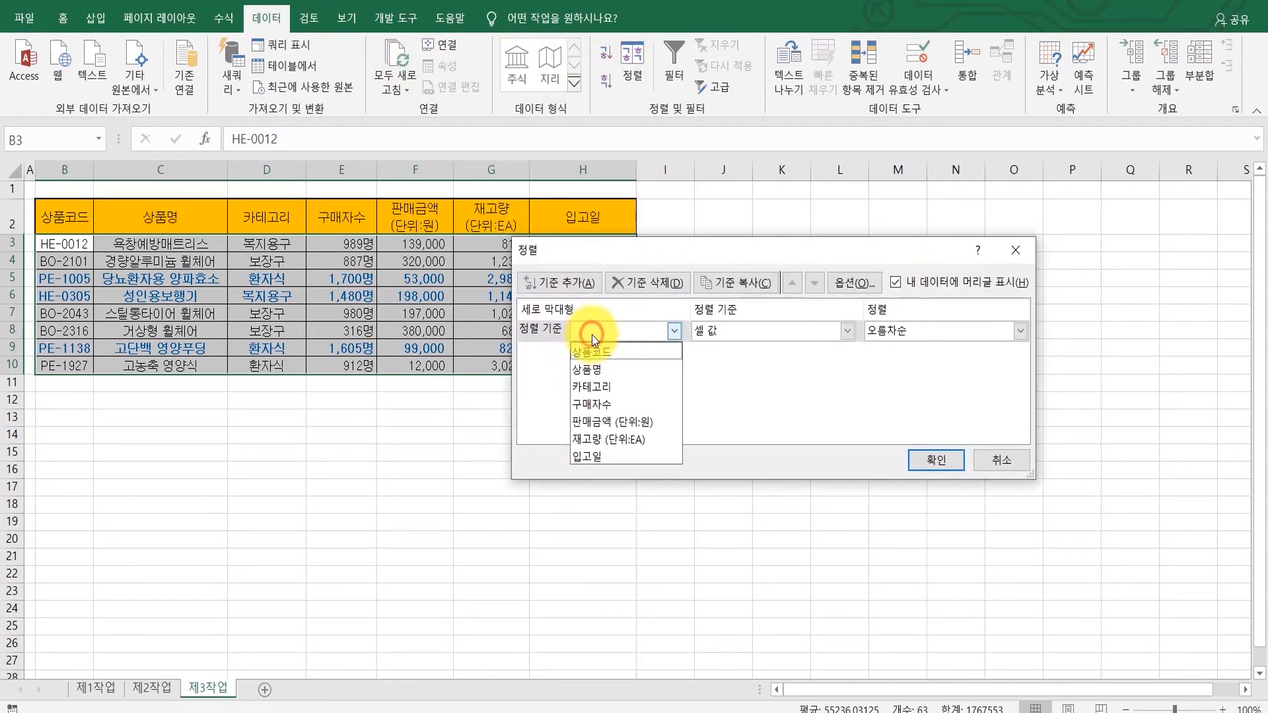
pyautogui.click(584, 393)
pyautogui.click(931, 331)
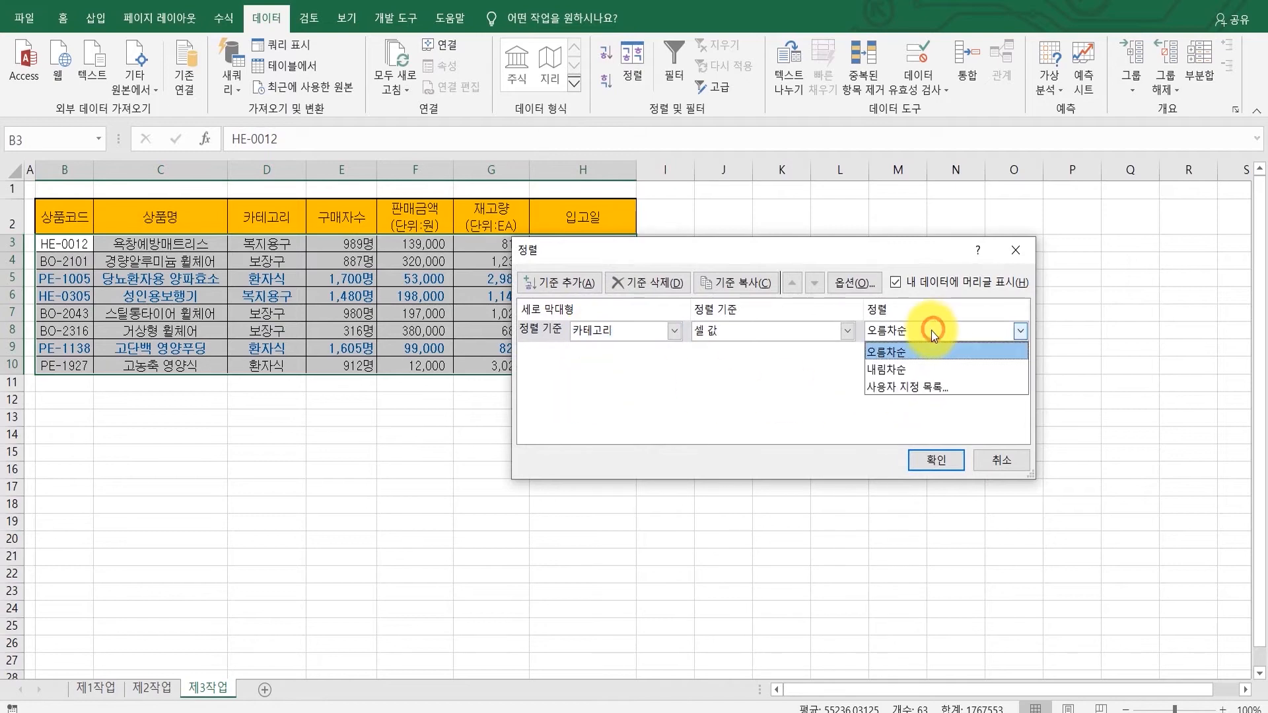
pyautogui.click(908, 370)
pyautogui.click(938, 459)
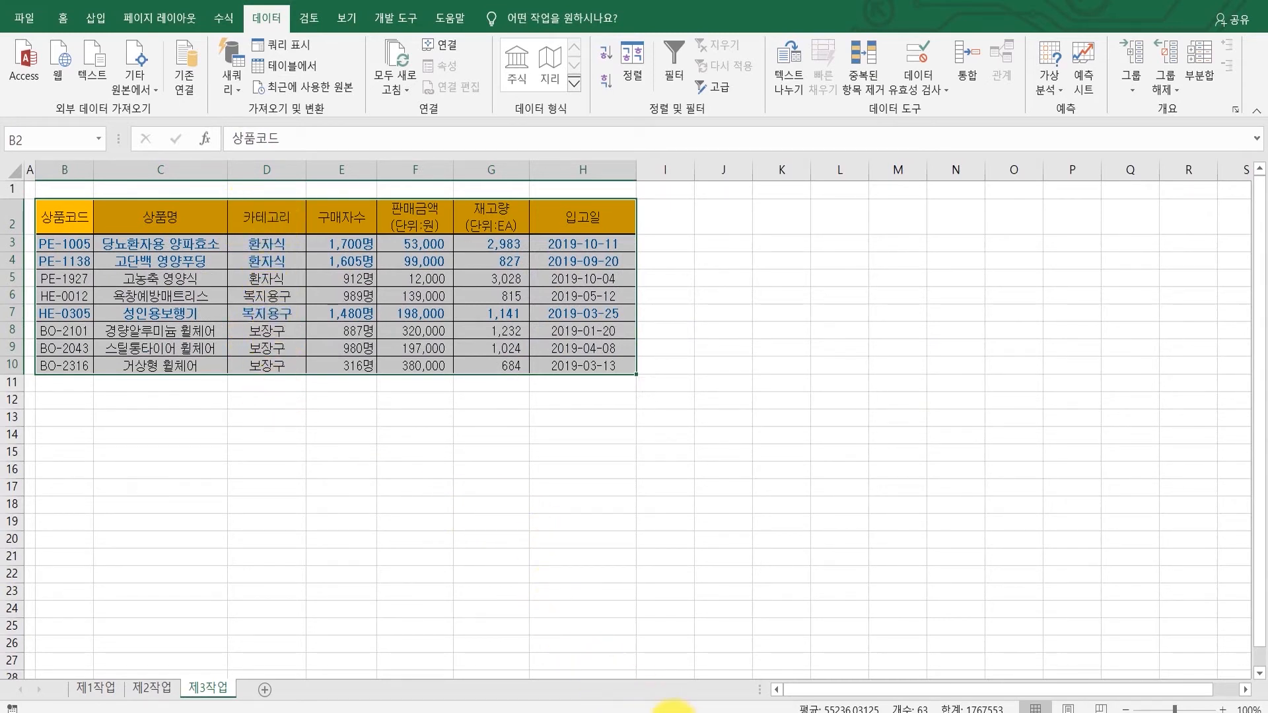
# Step: Compare the sorted table with the 출력형태 example and conditions in the task PDF
pyautogui.click(673, 712)
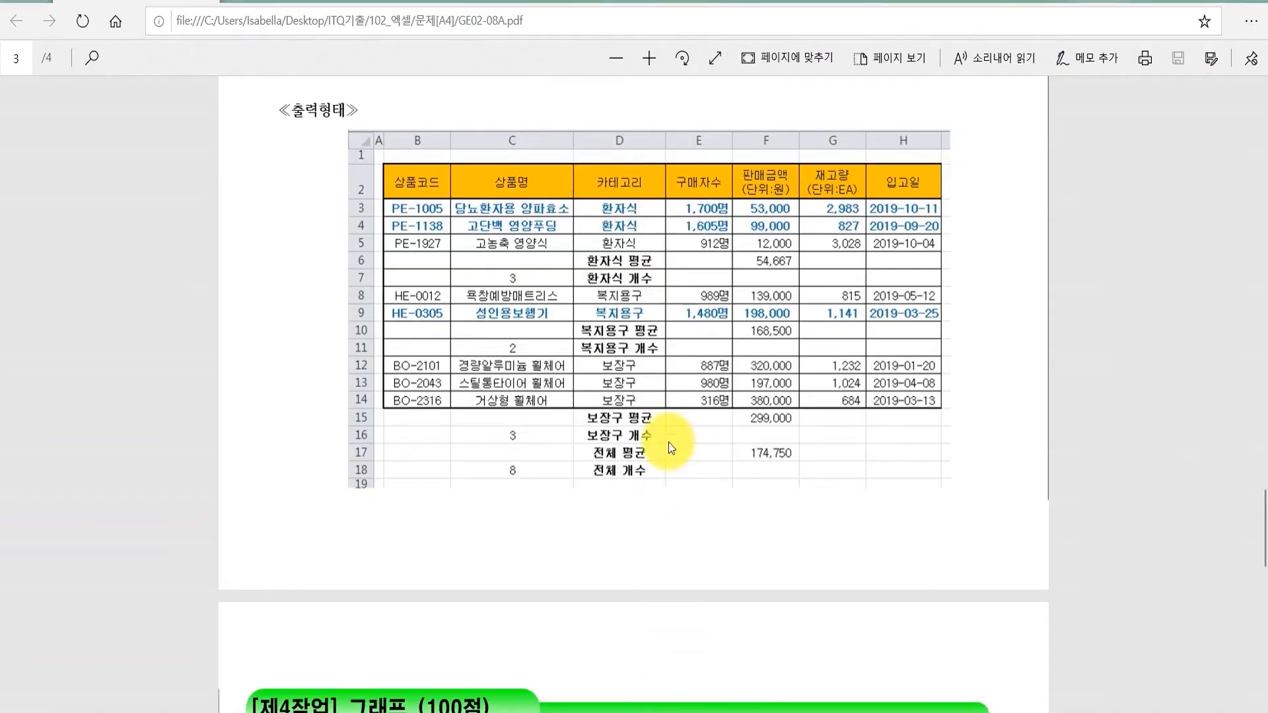
pyautogui.scroll(2, 663, 416)
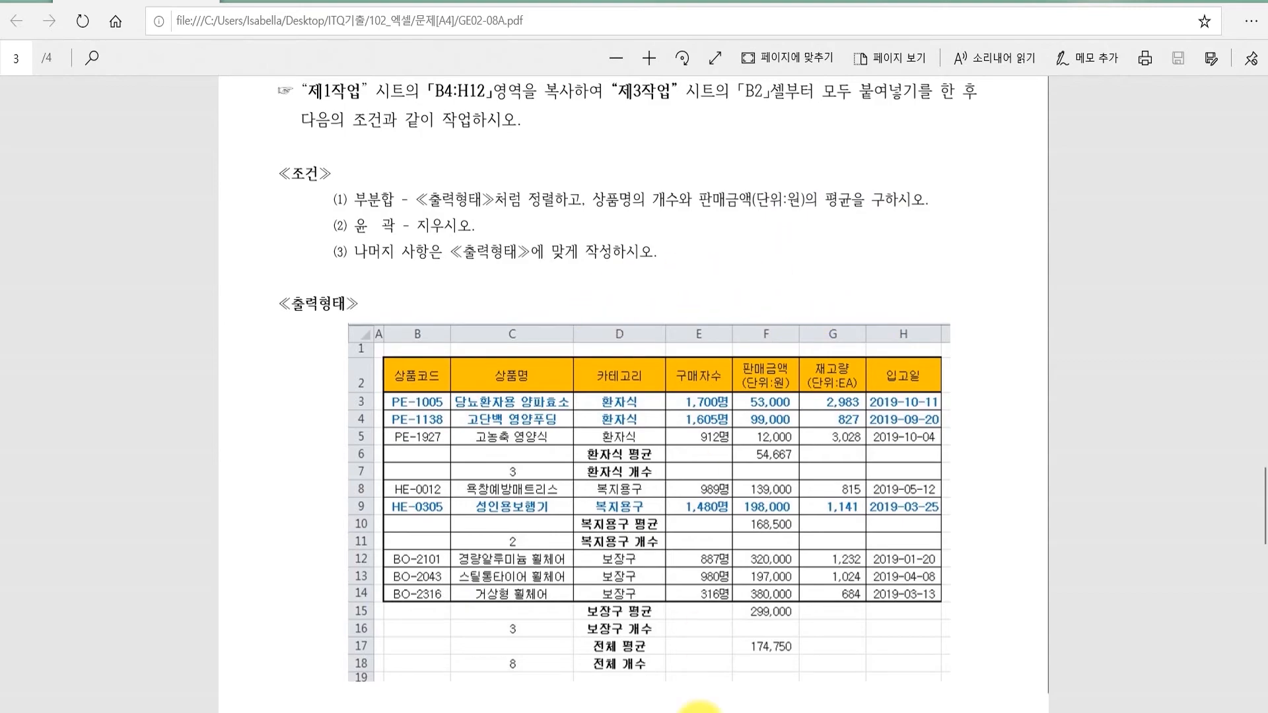
pyautogui.click(529, 712)
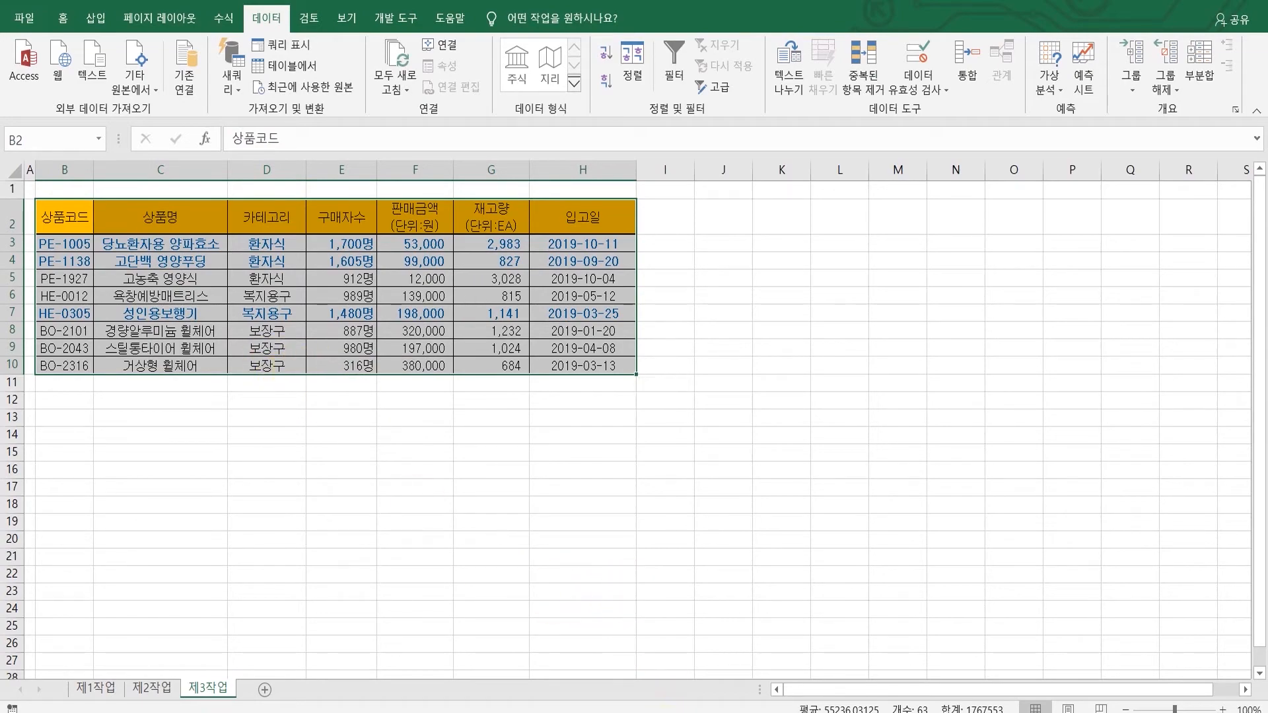
pyautogui.click(595, 712)
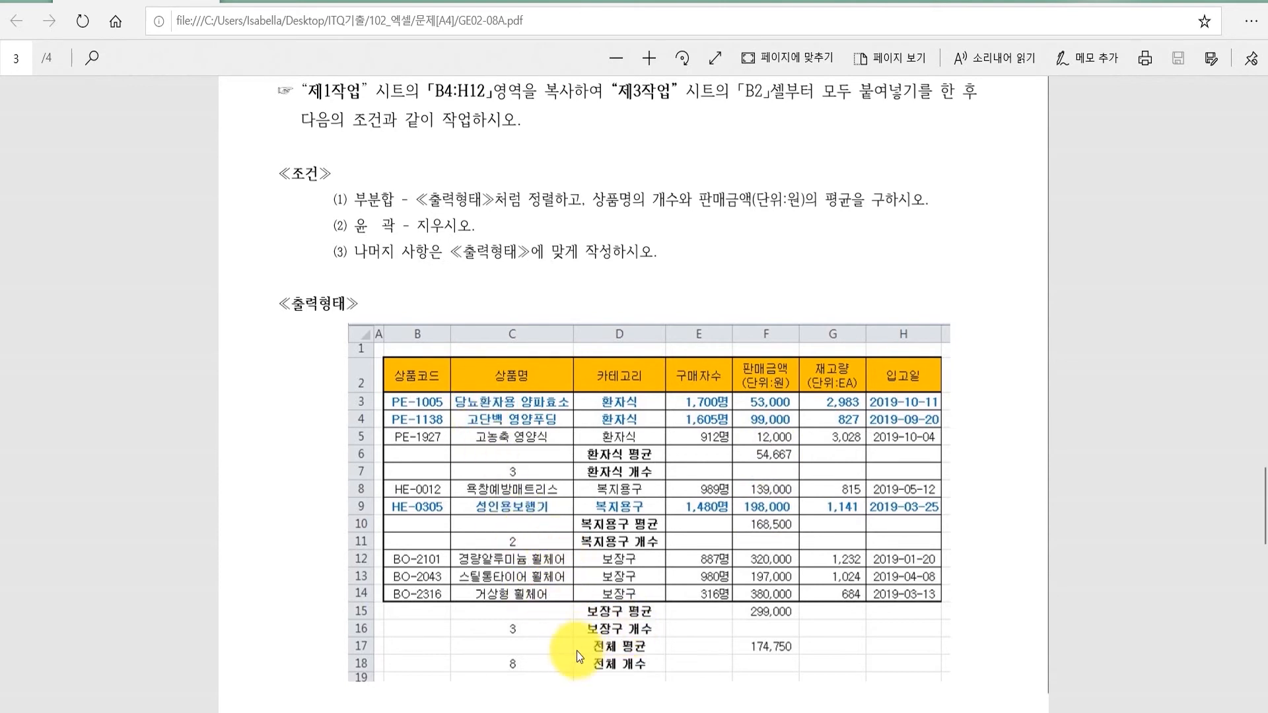
pyautogui.click(568, 704)
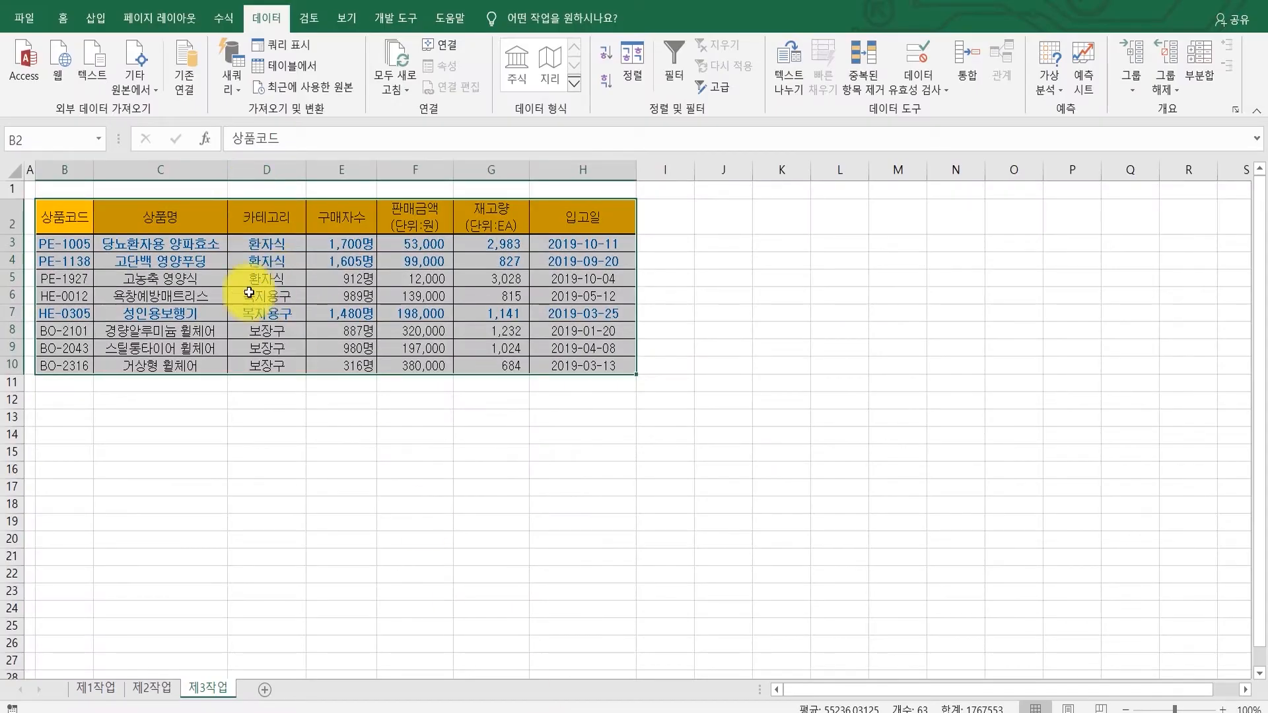
pyautogui.click(627, 56)
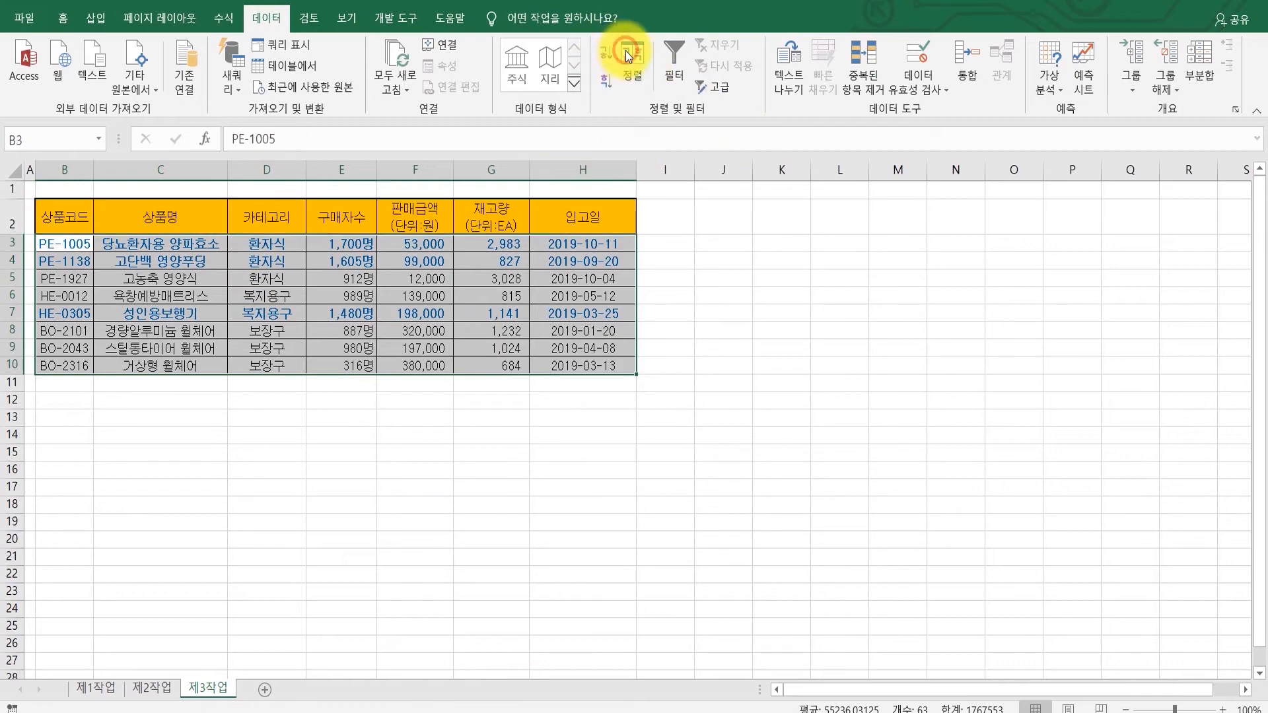
pyautogui.click(568, 284)
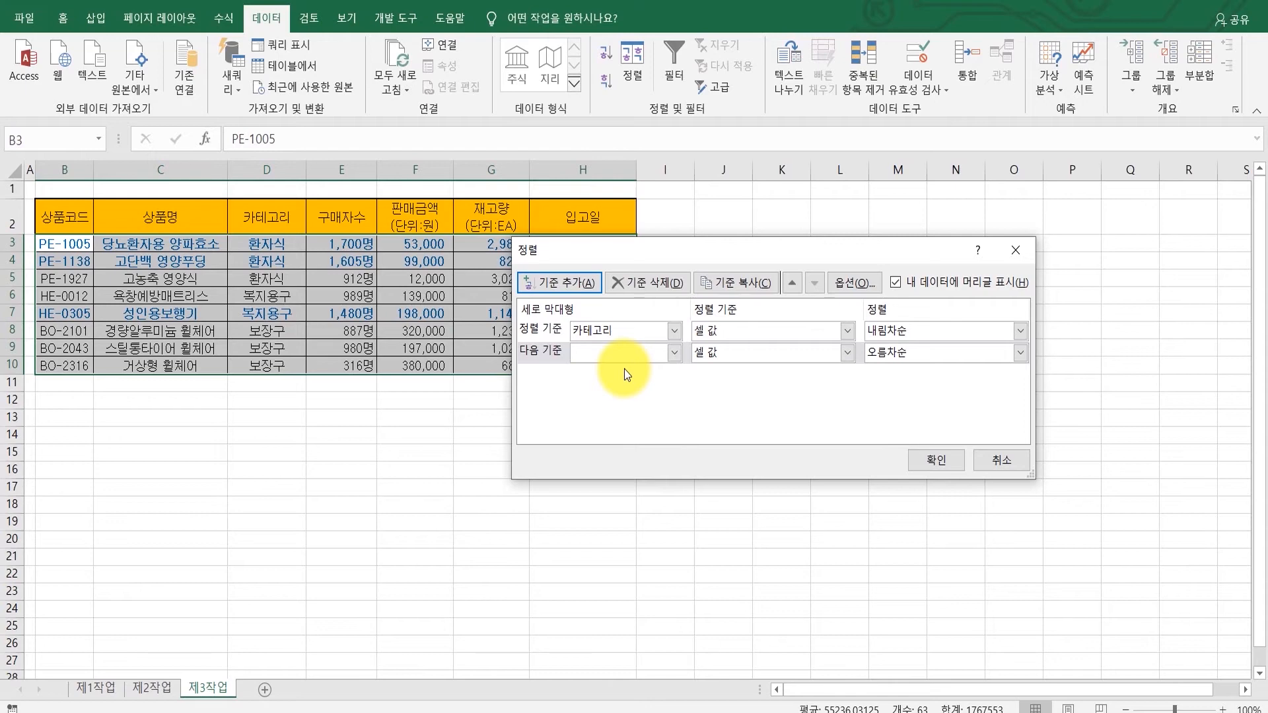
pyautogui.click(546, 357)
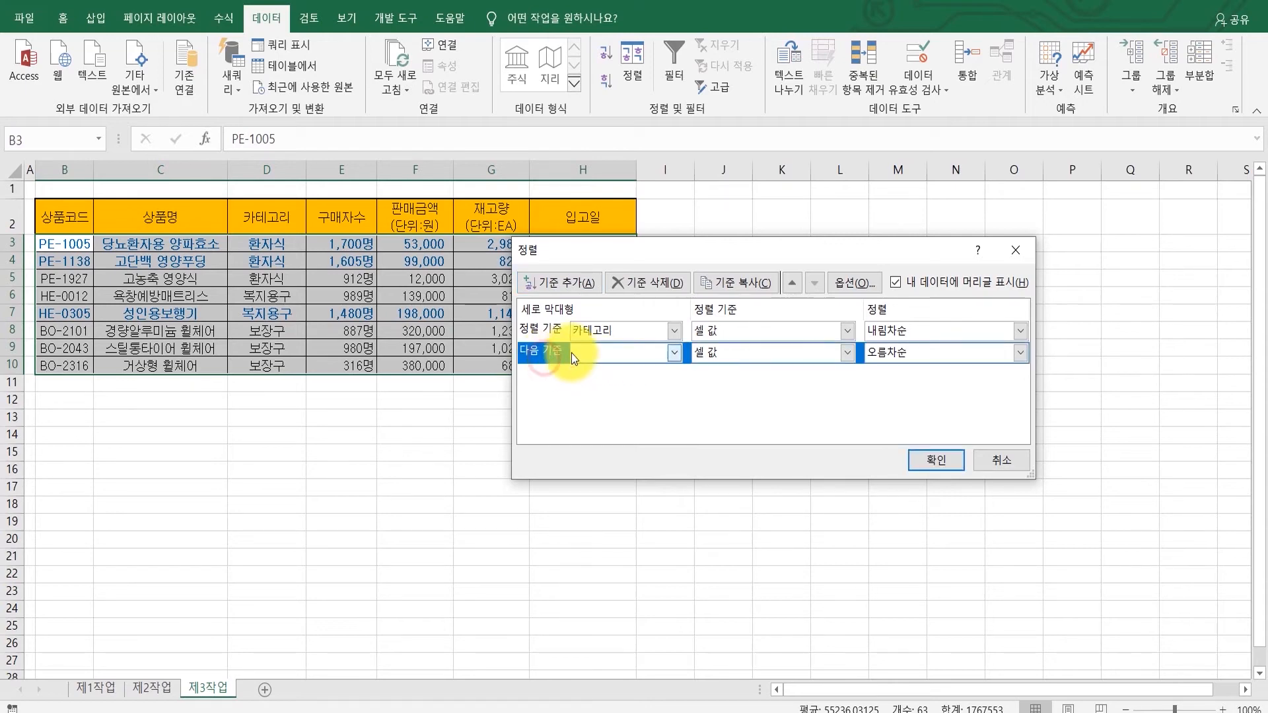
pyautogui.click(645, 291)
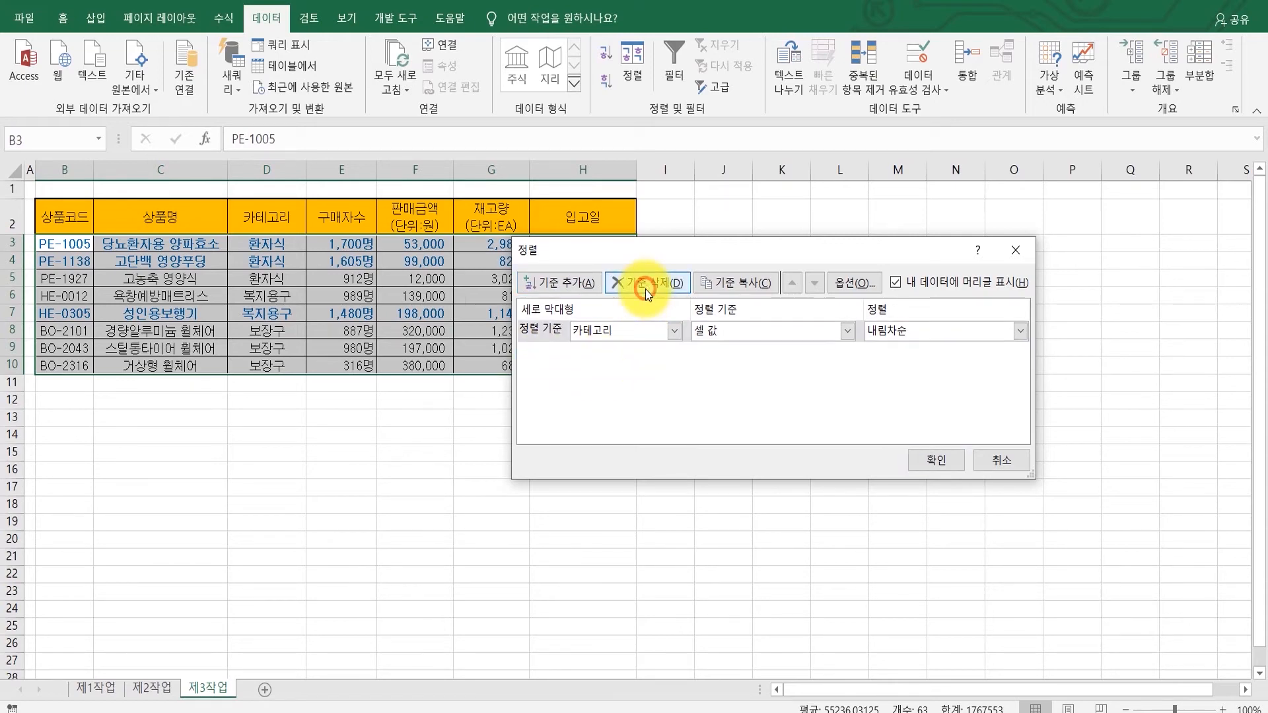
pyautogui.click(1001, 461)
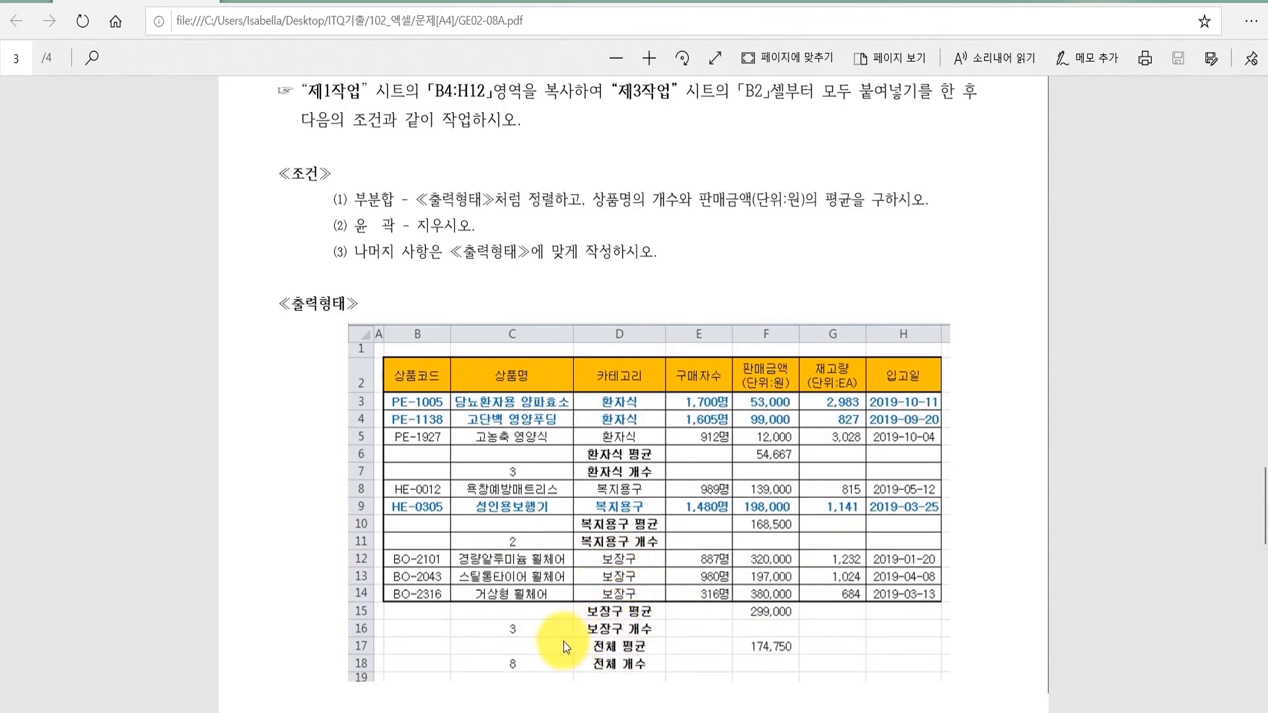
# Step: Switch to the reference answer workbook and examine its 제3작업 subtotal result
pyautogui.hotkey('alt', 'Tab')
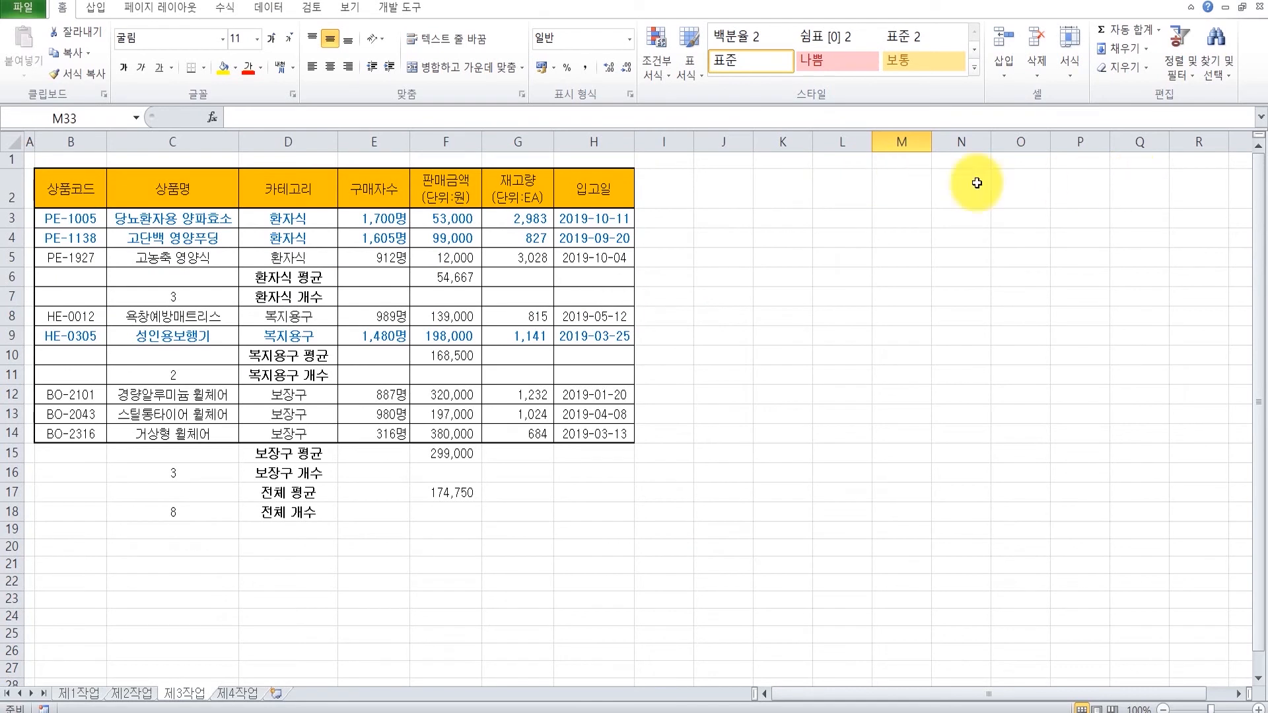
pyautogui.click(270, 9)
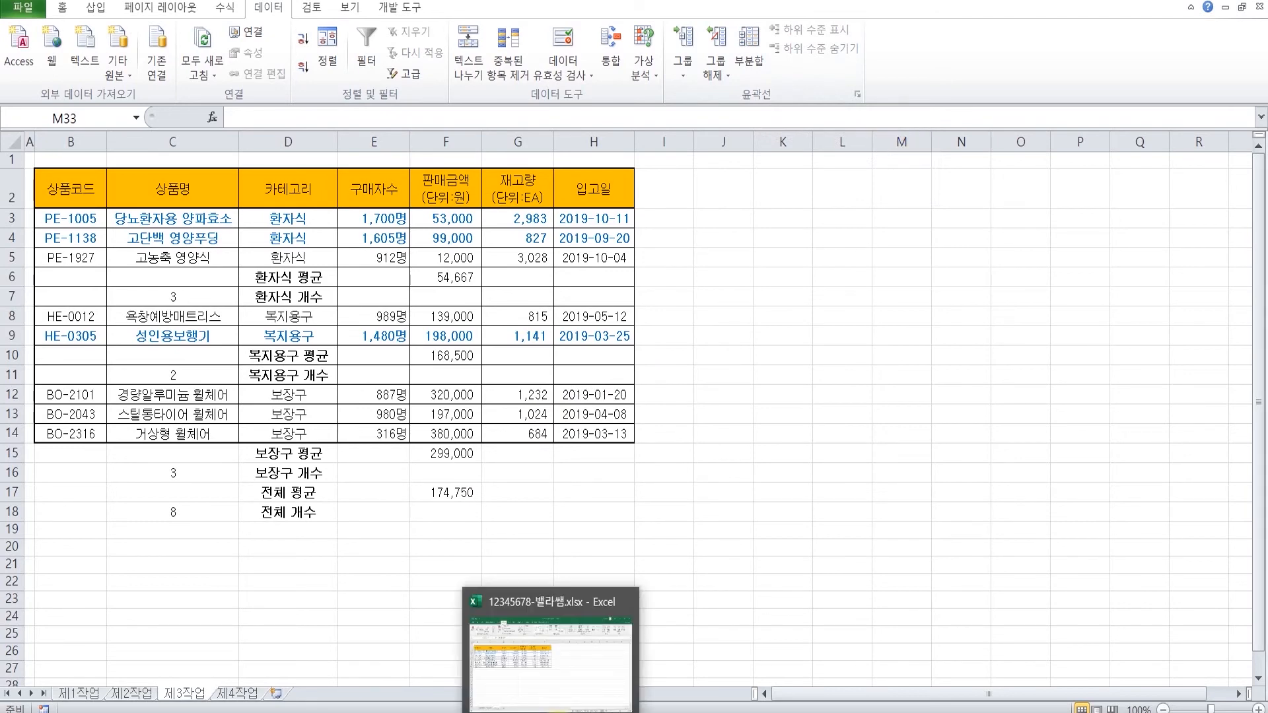
pyautogui.click(558, 712)
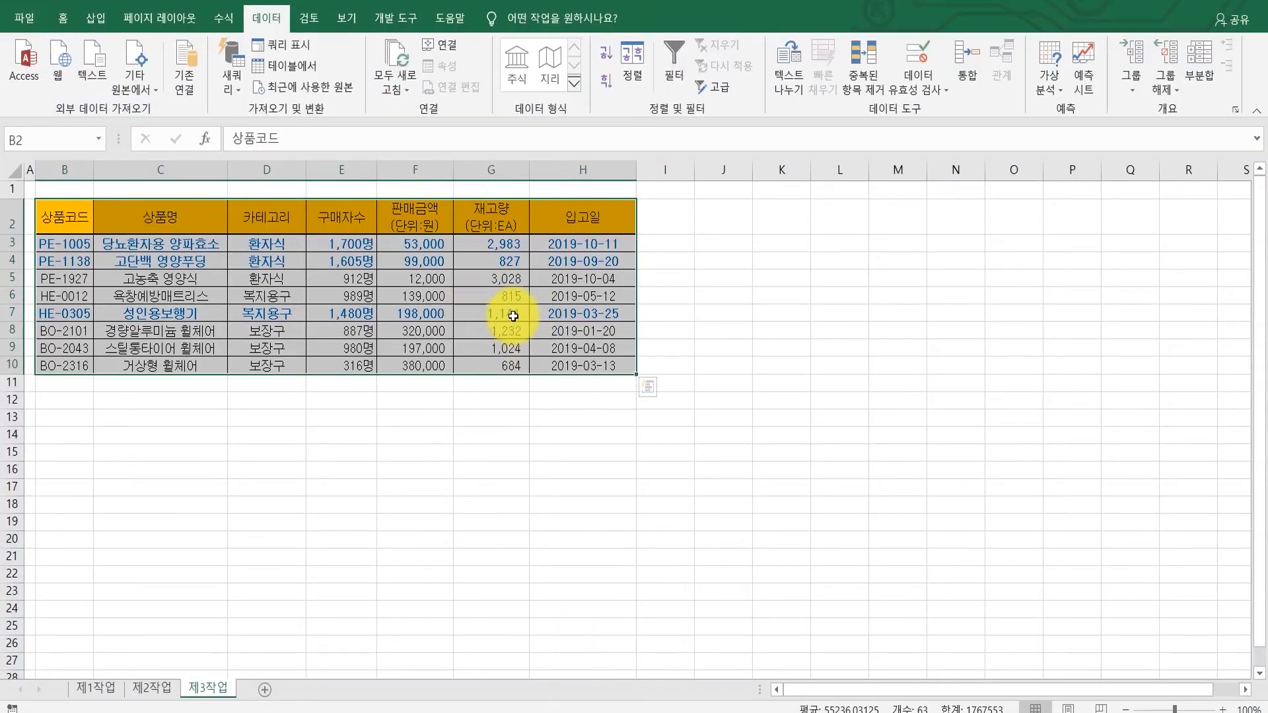
# Step: Insert subtotals grouped by 카테고리 using 개수 on 상품명 only, clearing the 입고일 item
pyautogui.click(1201, 68)
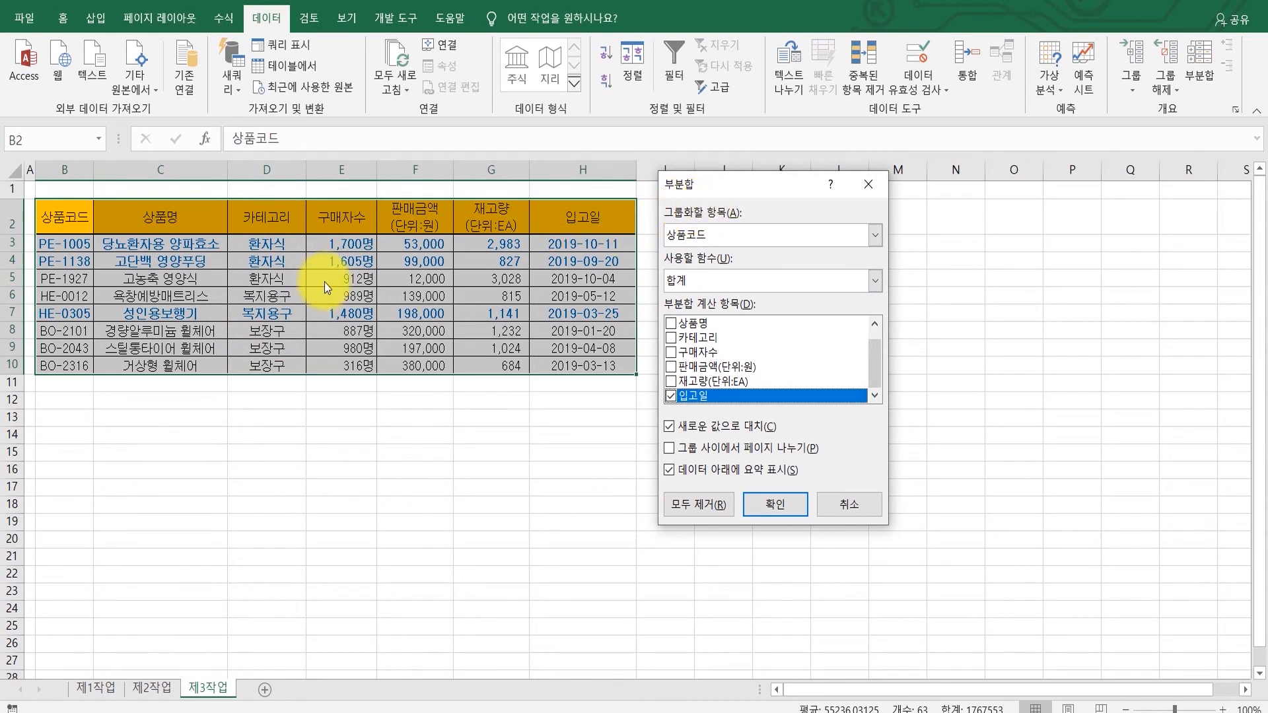
pyautogui.click(687, 239)
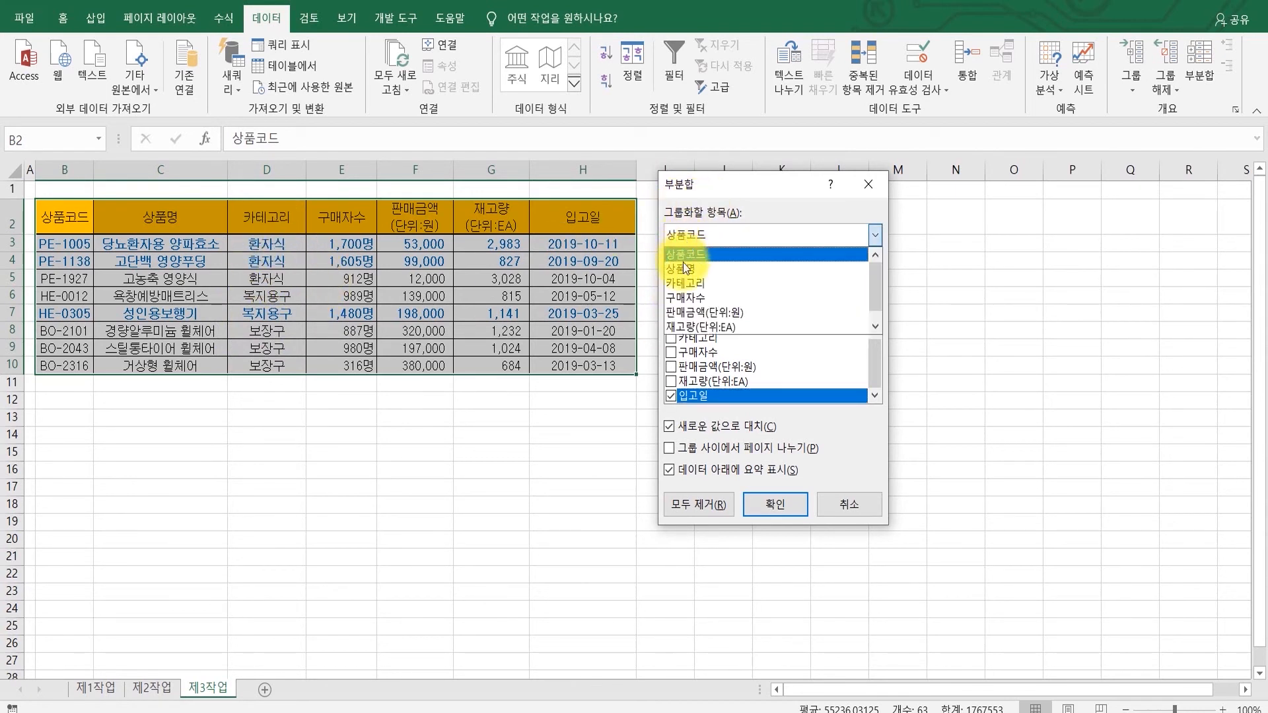
pyautogui.click(683, 283)
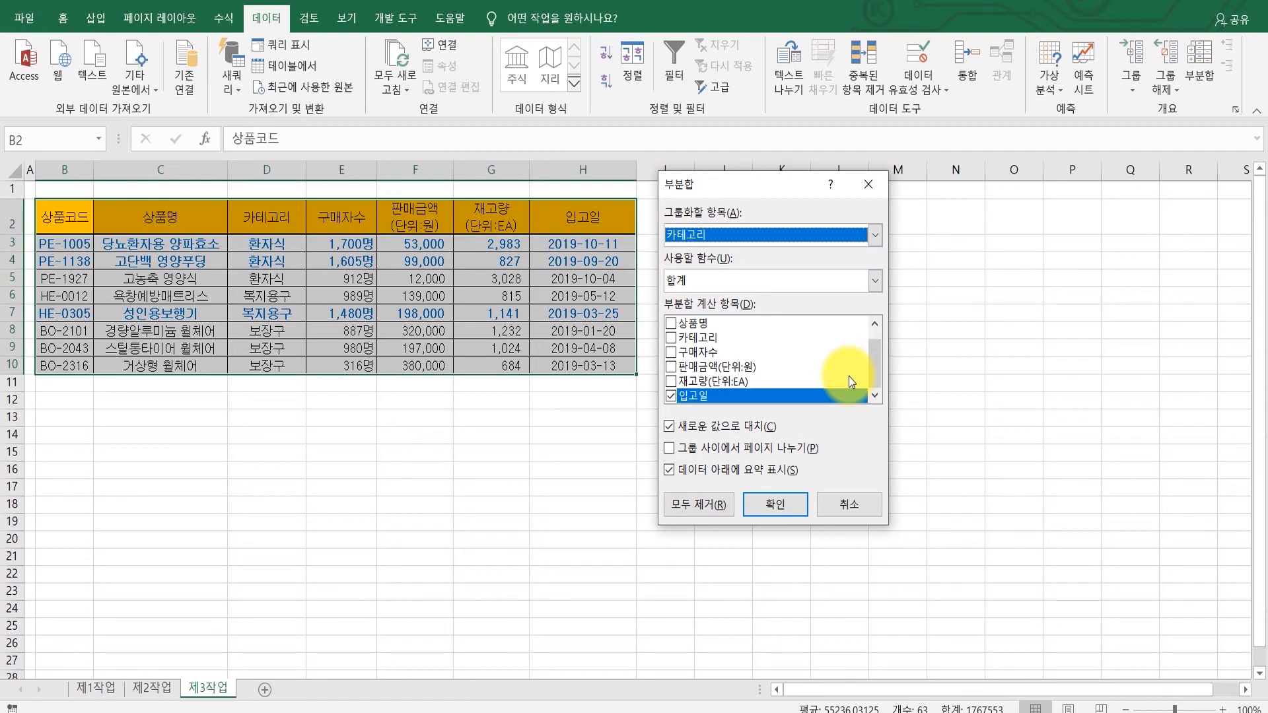
pyautogui.click(727, 281)
pyautogui.click(718, 315)
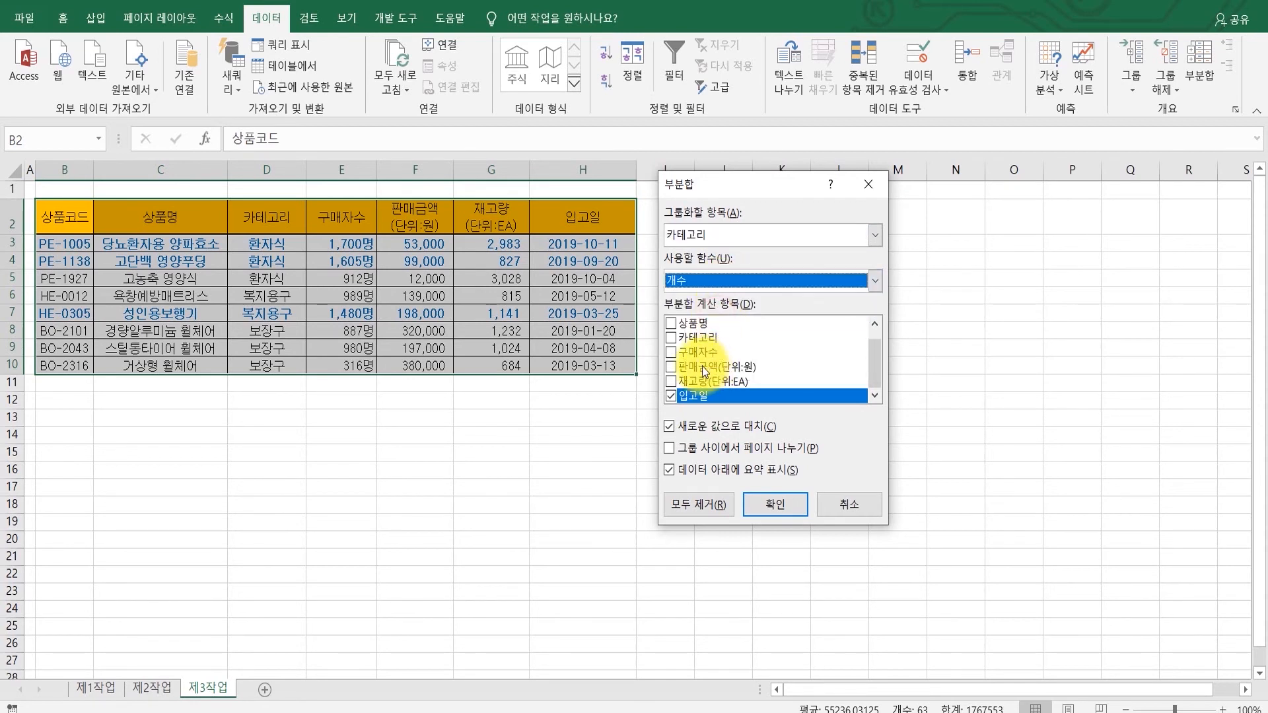
pyautogui.click(672, 323)
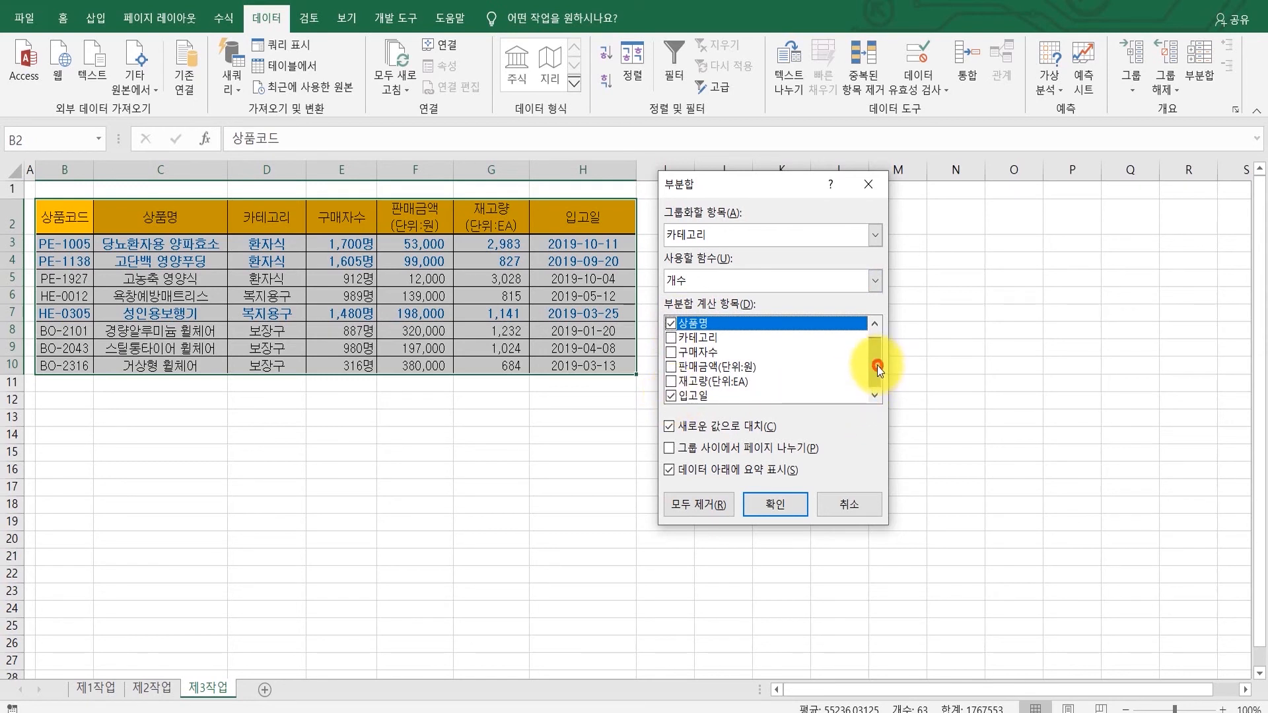
pyautogui.moveTo(878, 366); pyautogui.dragTo(874, 398)
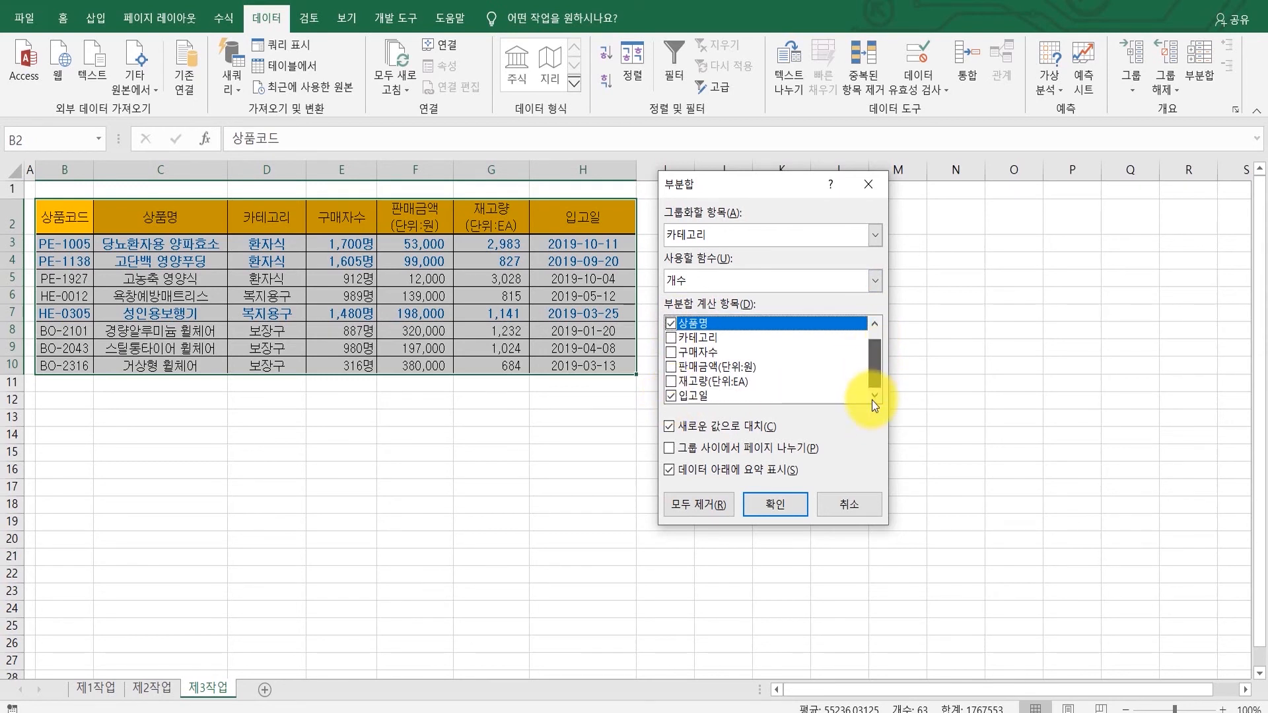
pyautogui.click(674, 398)
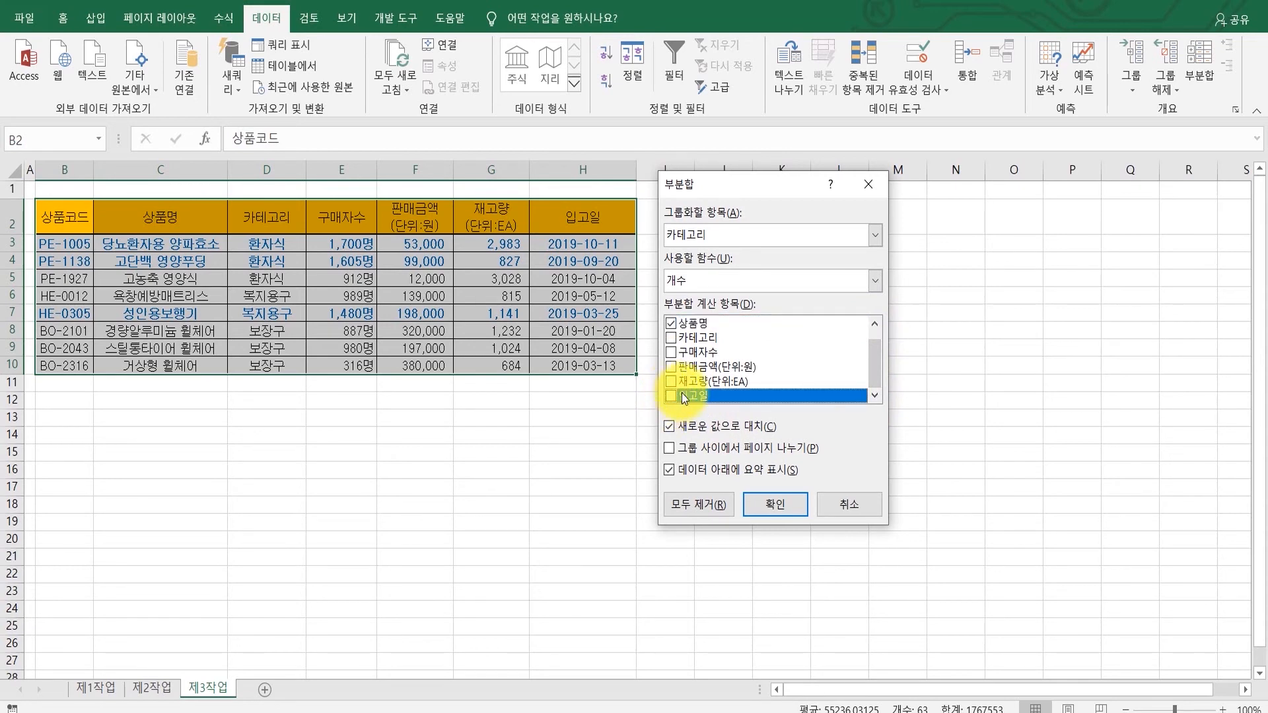
pyautogui.click(767, 503)
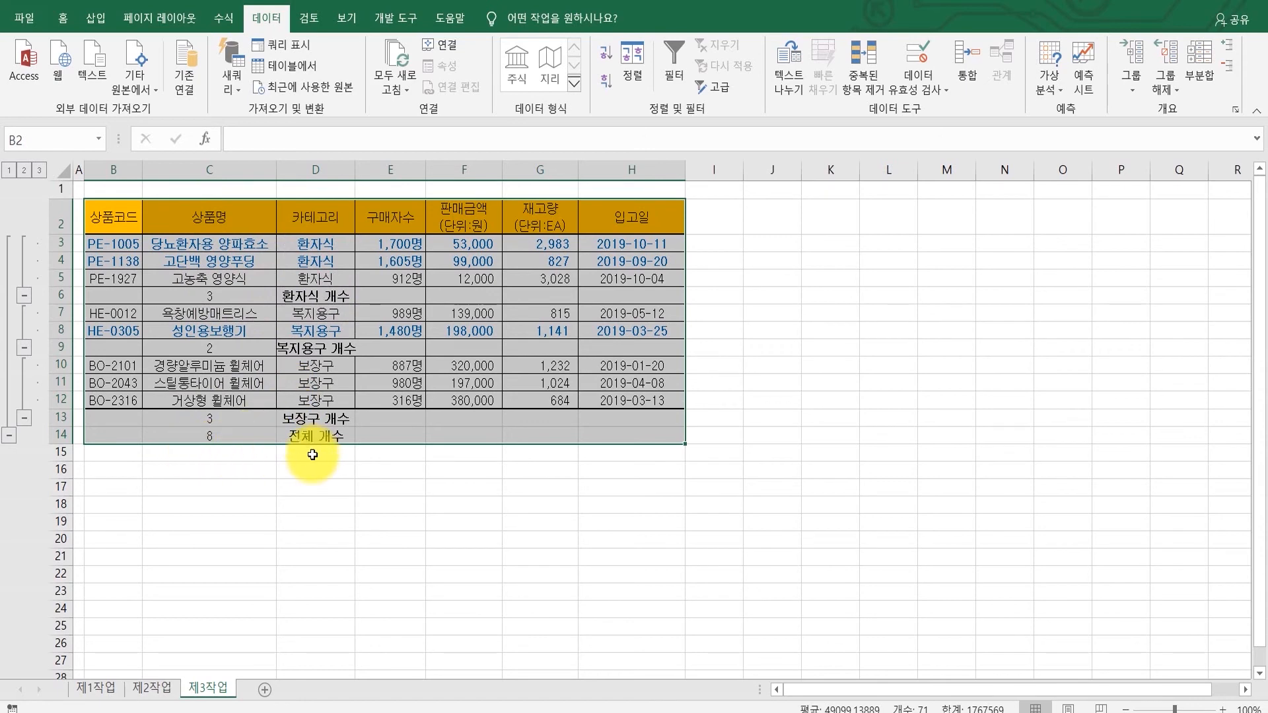
# Step: Add a second subtotal by 카테고리 averaging 판매금액(단위:원) only, keeping existing subtotals by clearing 새로운 값으로 대치
pyautogui.click(1199, 75)
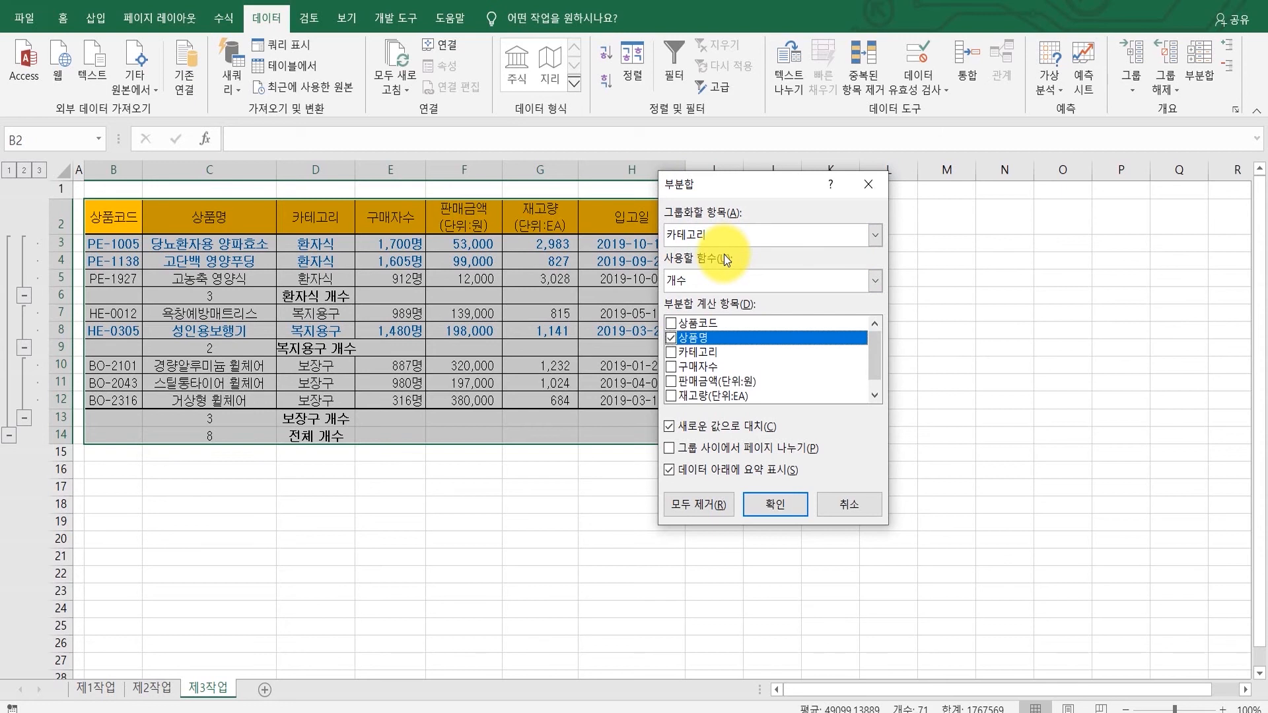
pyautogui.click(722, 275)
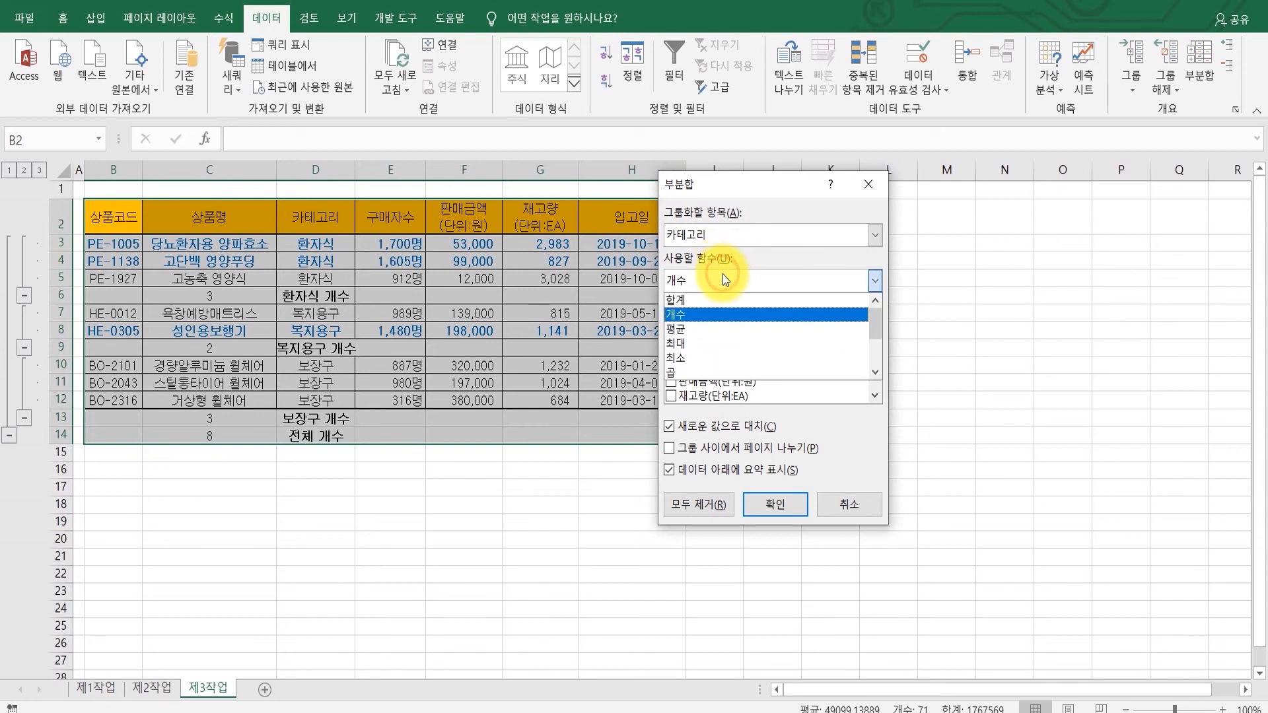
pyautogui.click(723, 330)
pyautogui.click(673, 339)
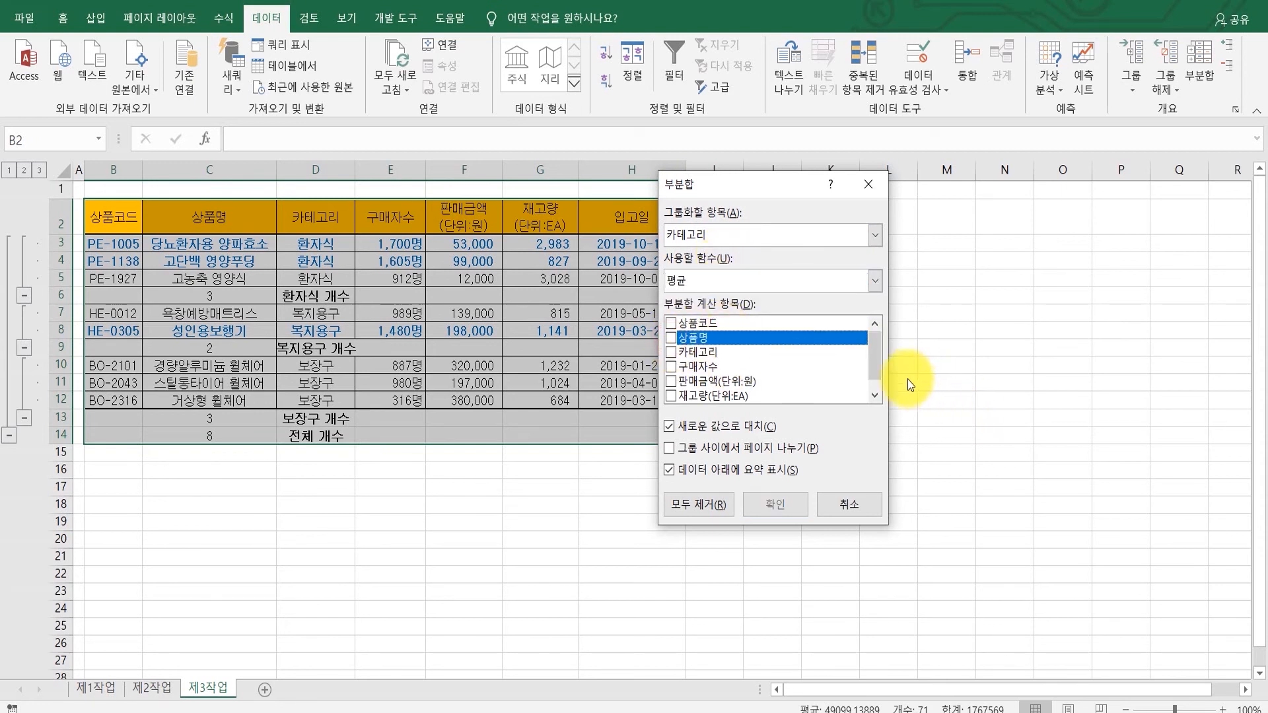
pyautogui.click(879, 359)
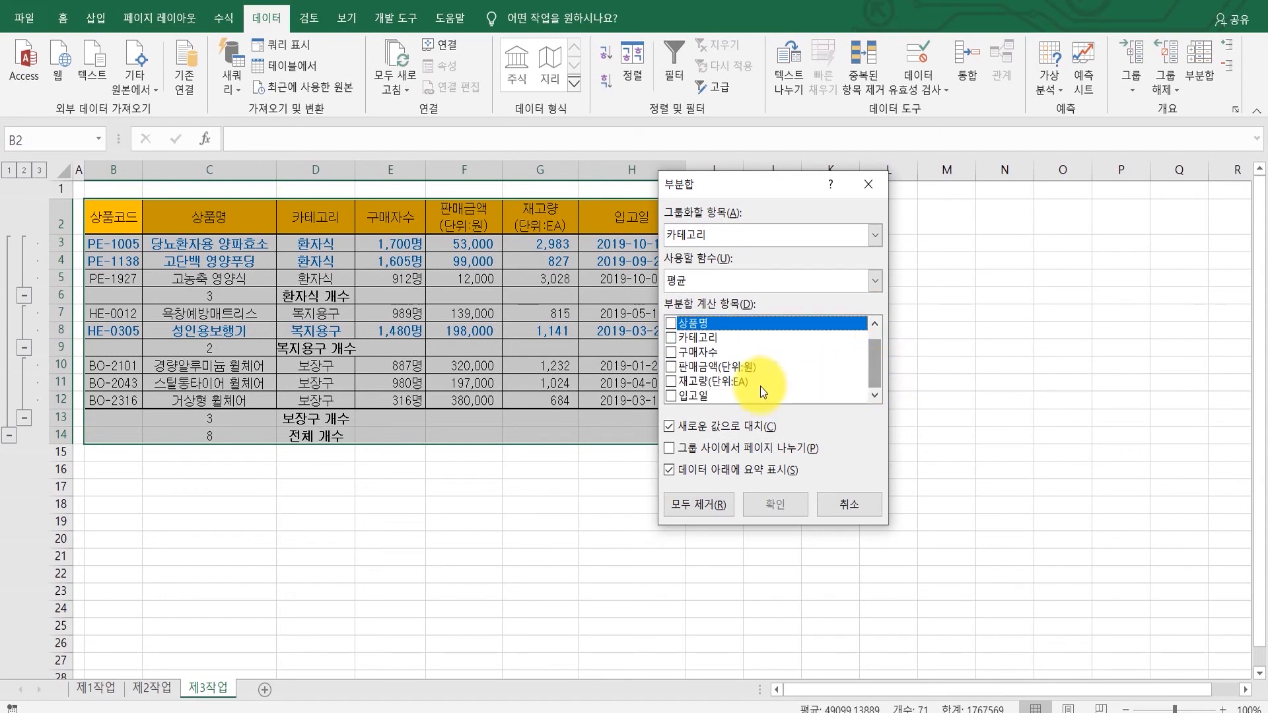
pyautogui.click(673, 366)
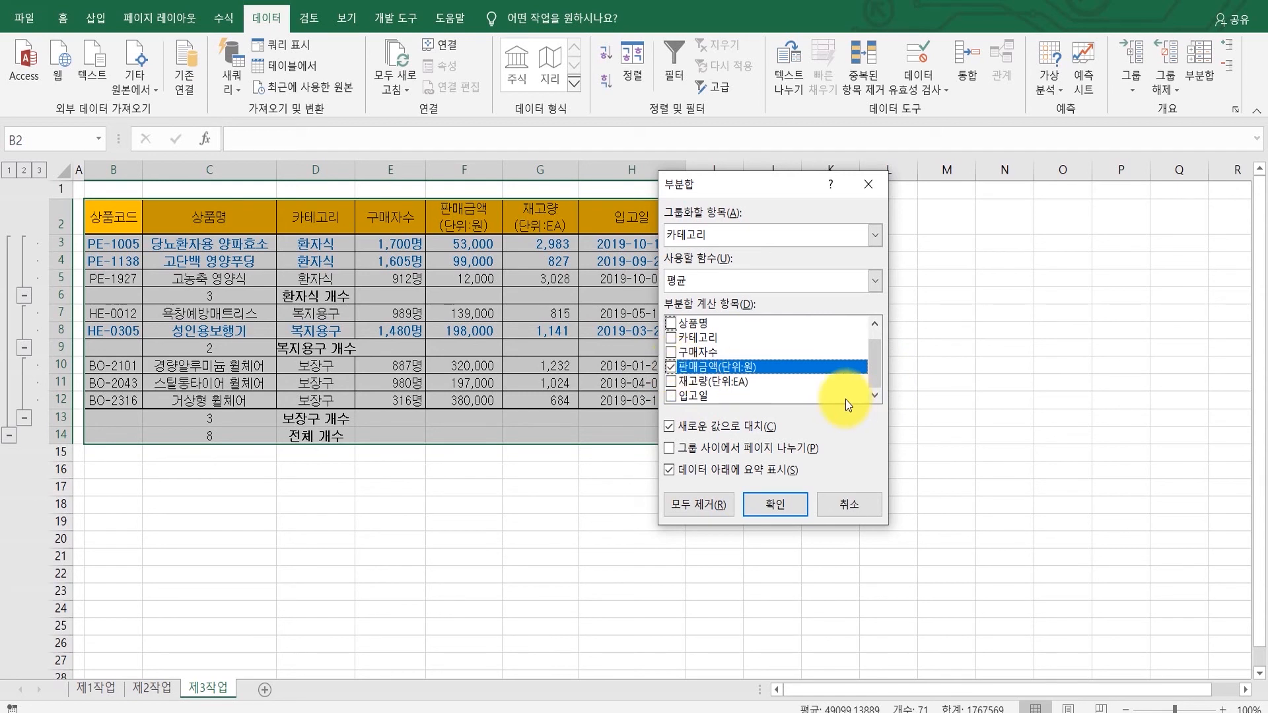
pyautogui.click(747, 426)
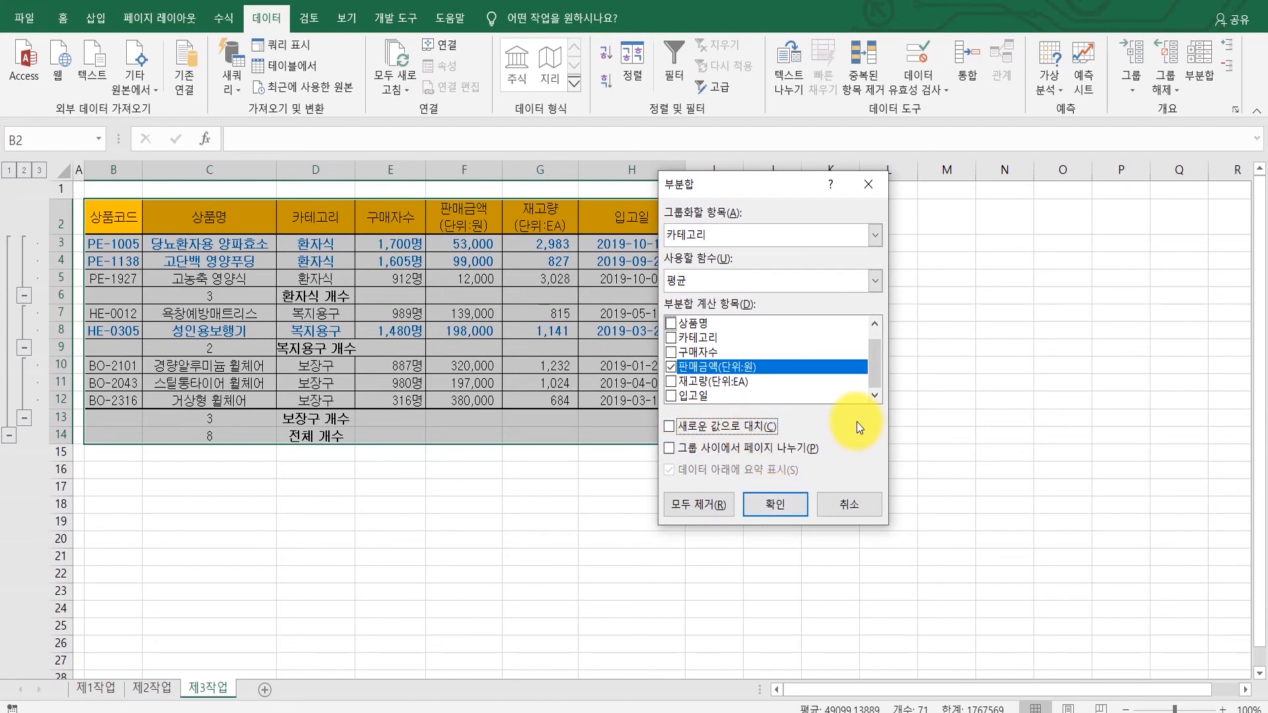
pyautogui.click(751, 426)
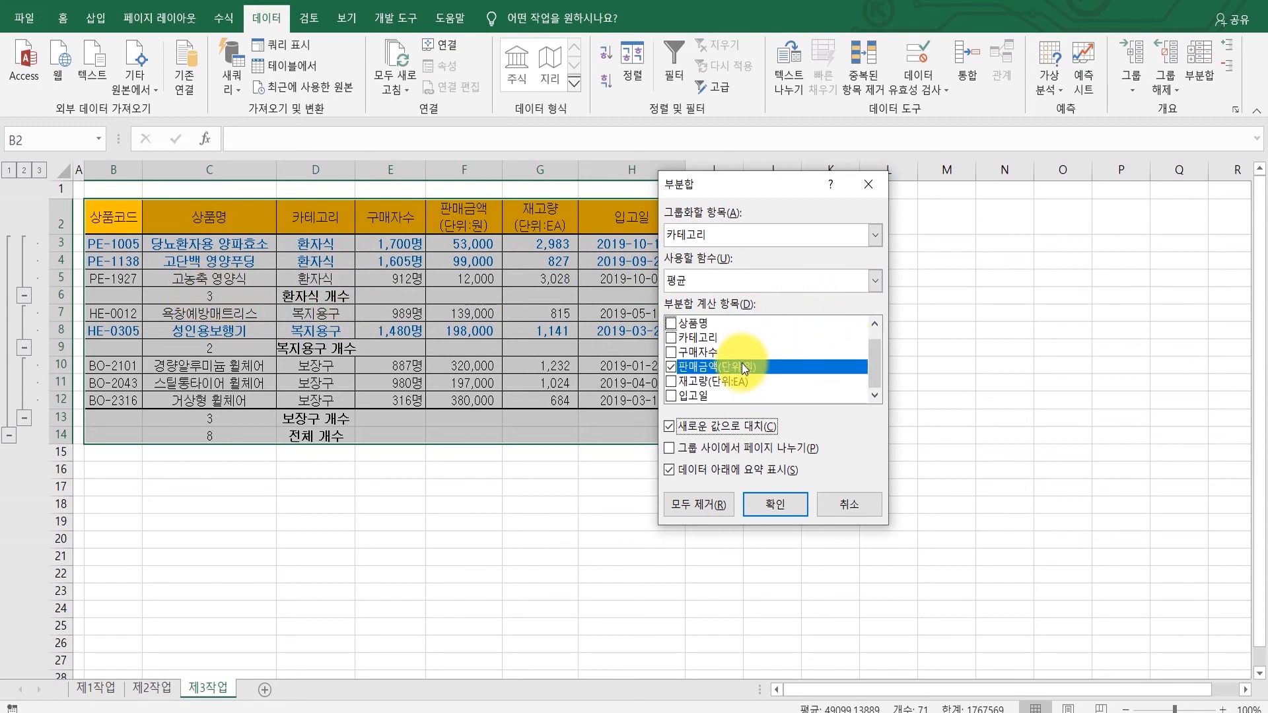
pyautogui.click(721, 429)
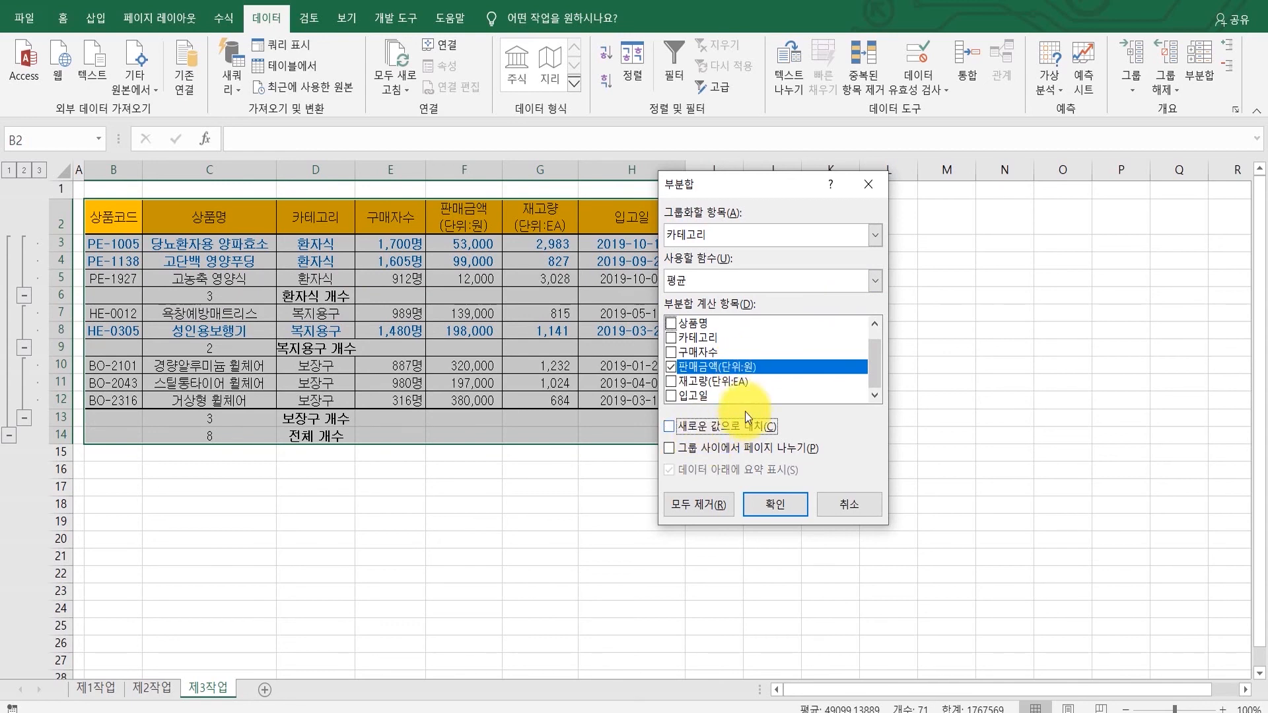
pyautogui.click(773, 501)
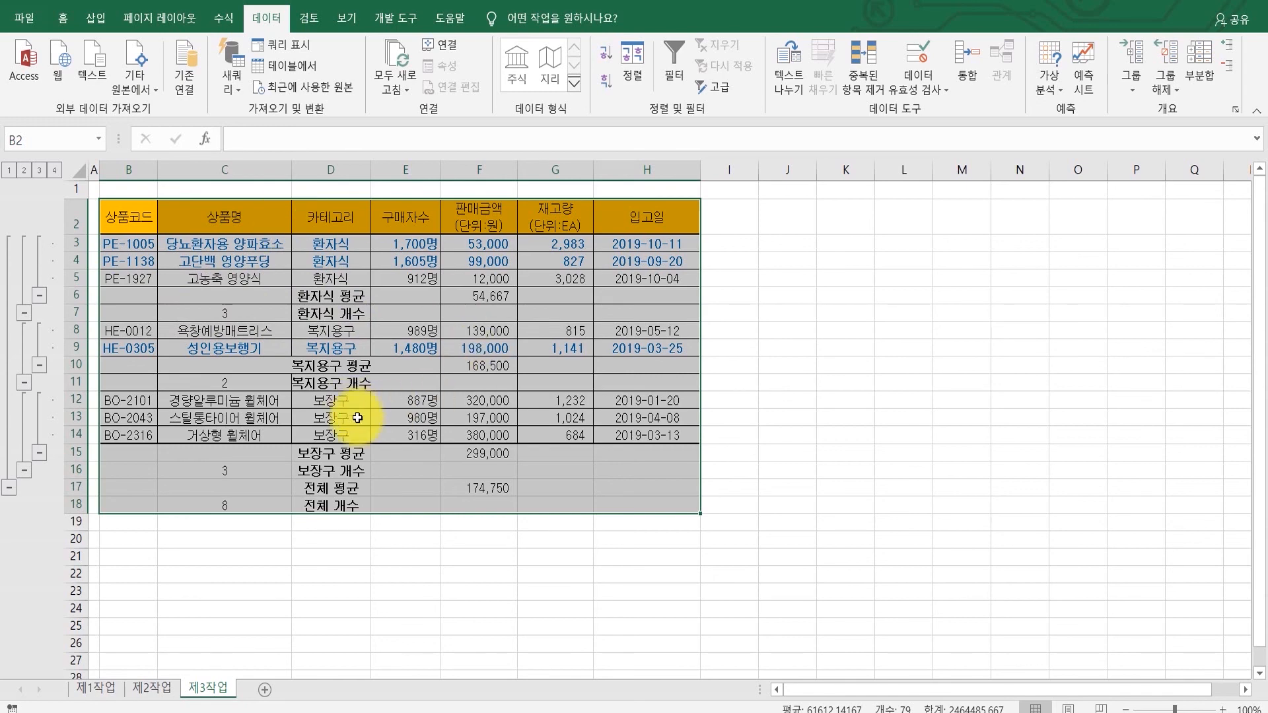
# Step: Compare the subtotal result with the 출력형태 example in the task PDF and toggle the outline groups to inspect them
pyautogui.click(660, 712)
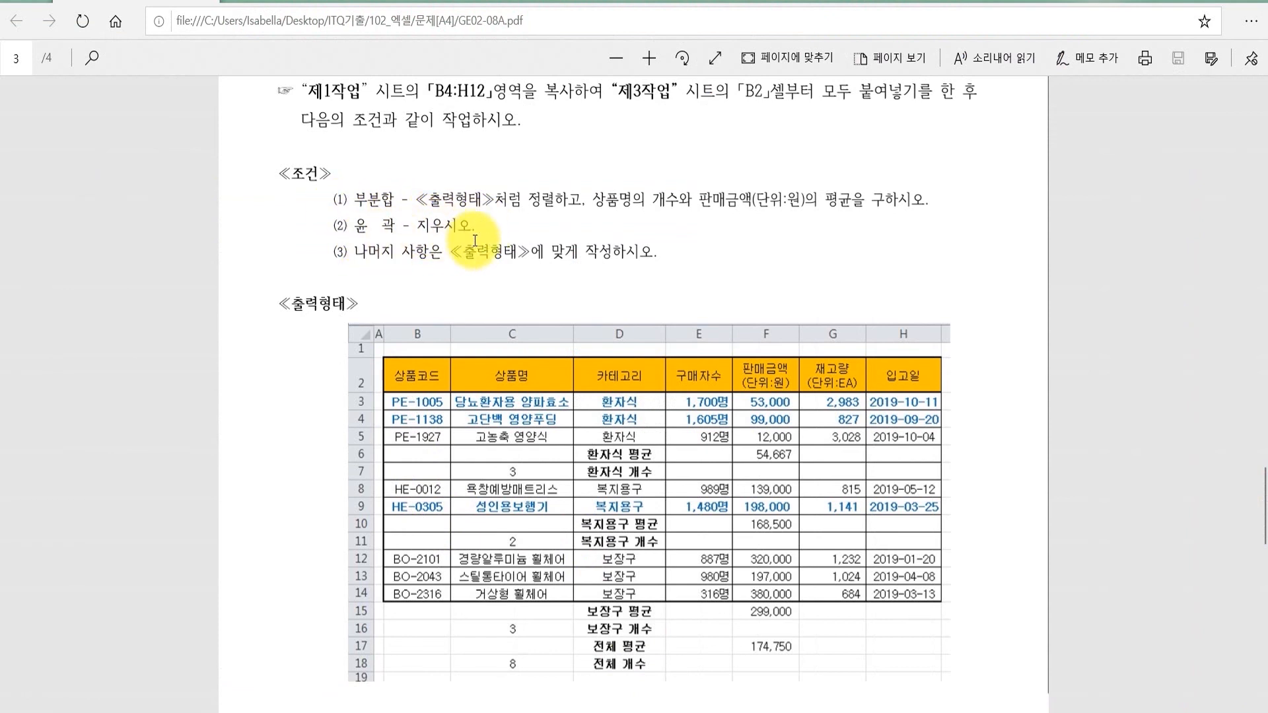
pyautogui.click(552, 712)
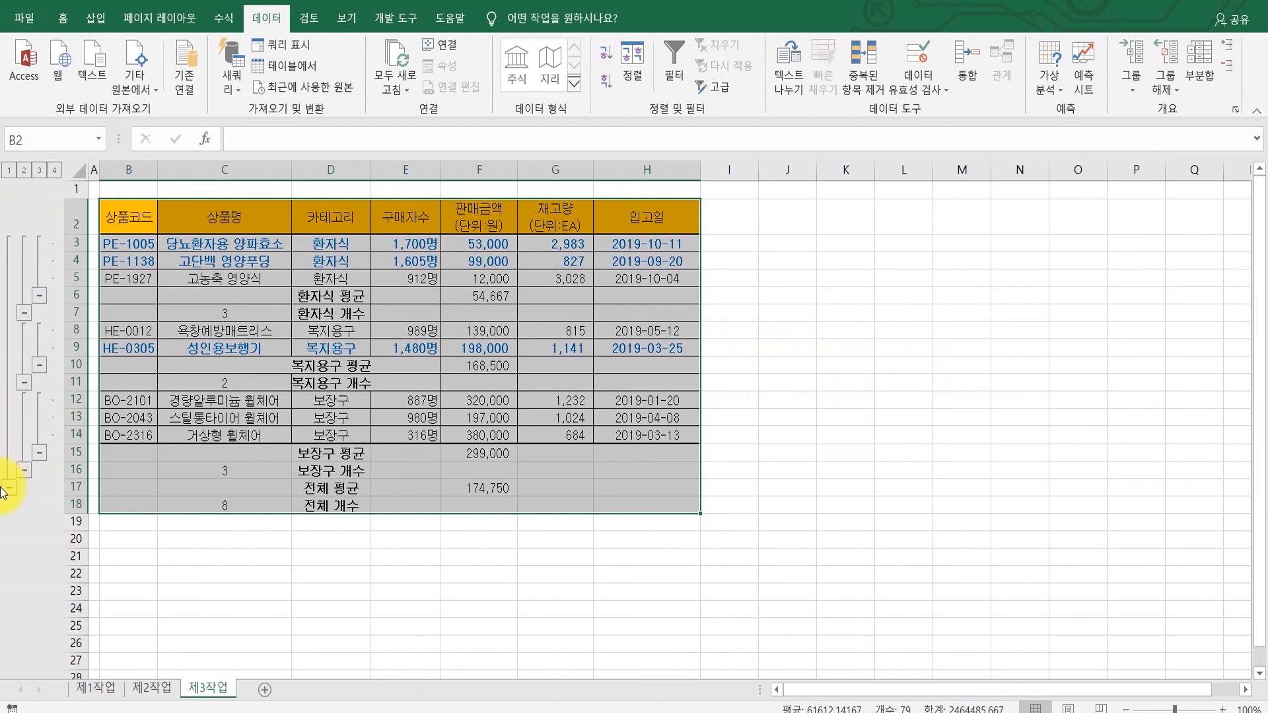
pyautogui.click(18, 312)
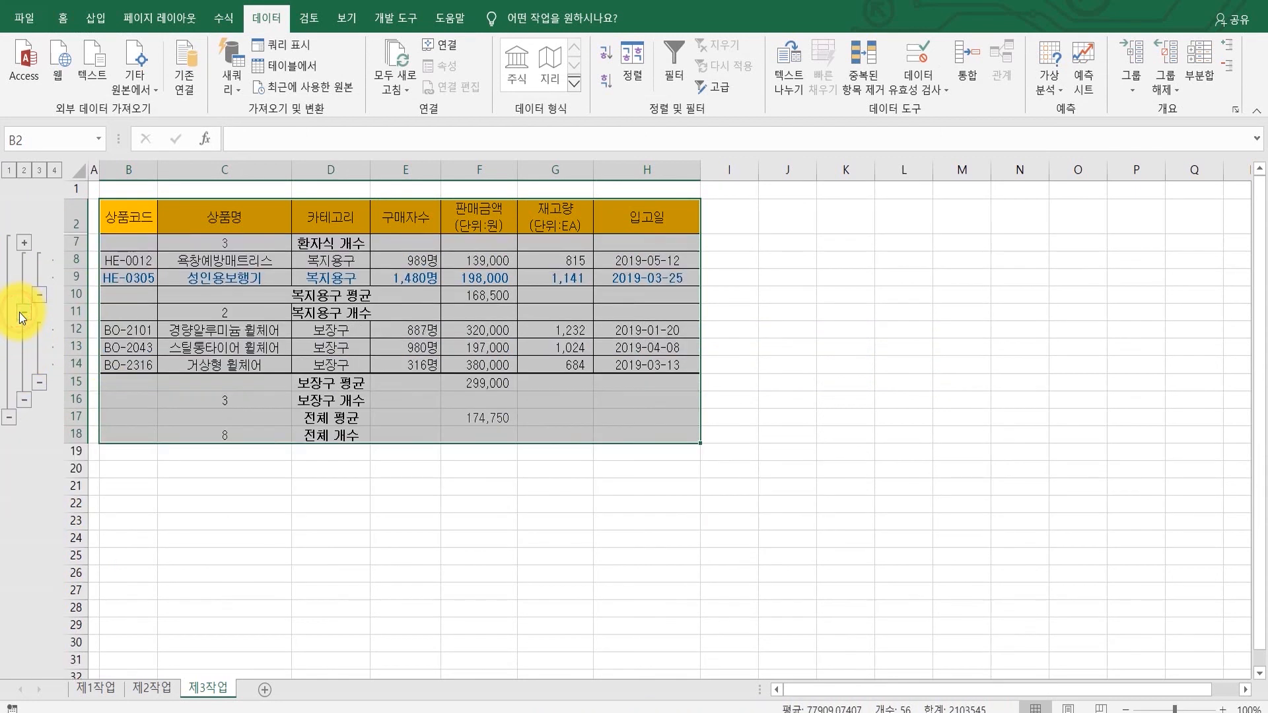
pyautogui.click(25, 244)
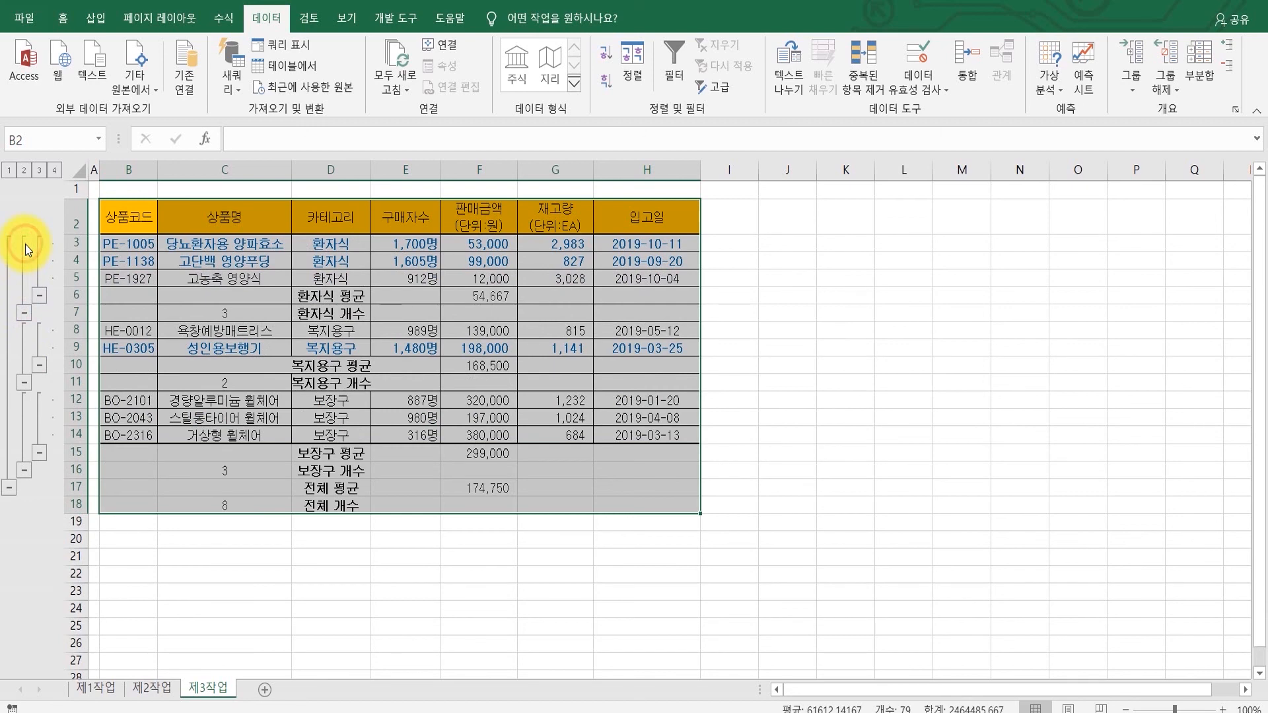
pyautogui.click(25, 383)
pyautogui.click(26, 331)
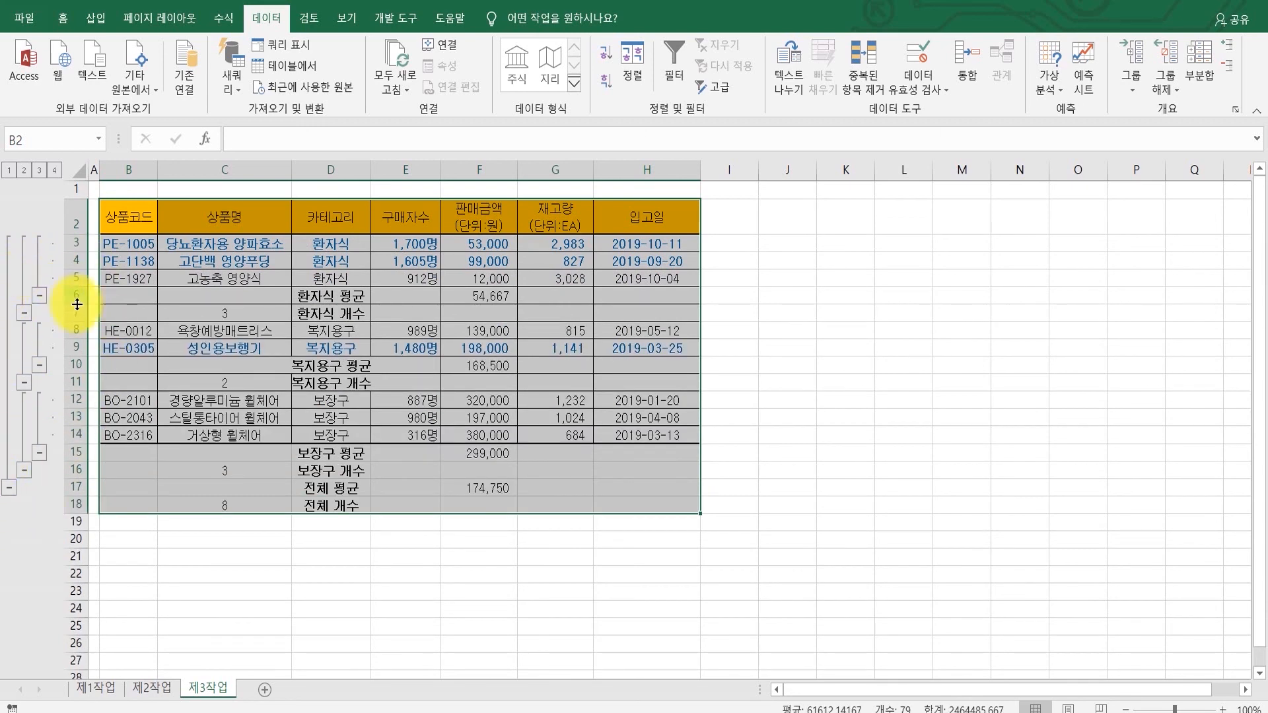
# Step: Clear the outline from the subtotal table
pyautogui.click(1166, 87)
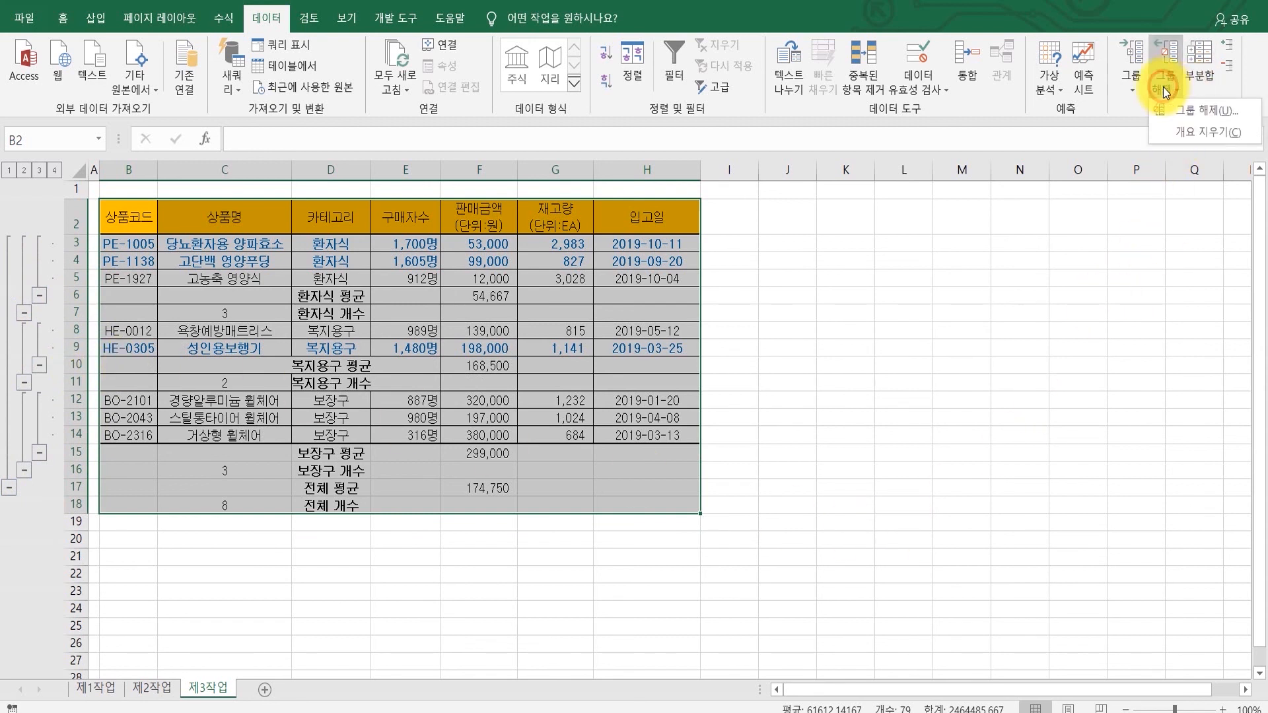
pyautogui.click(1164, 126)
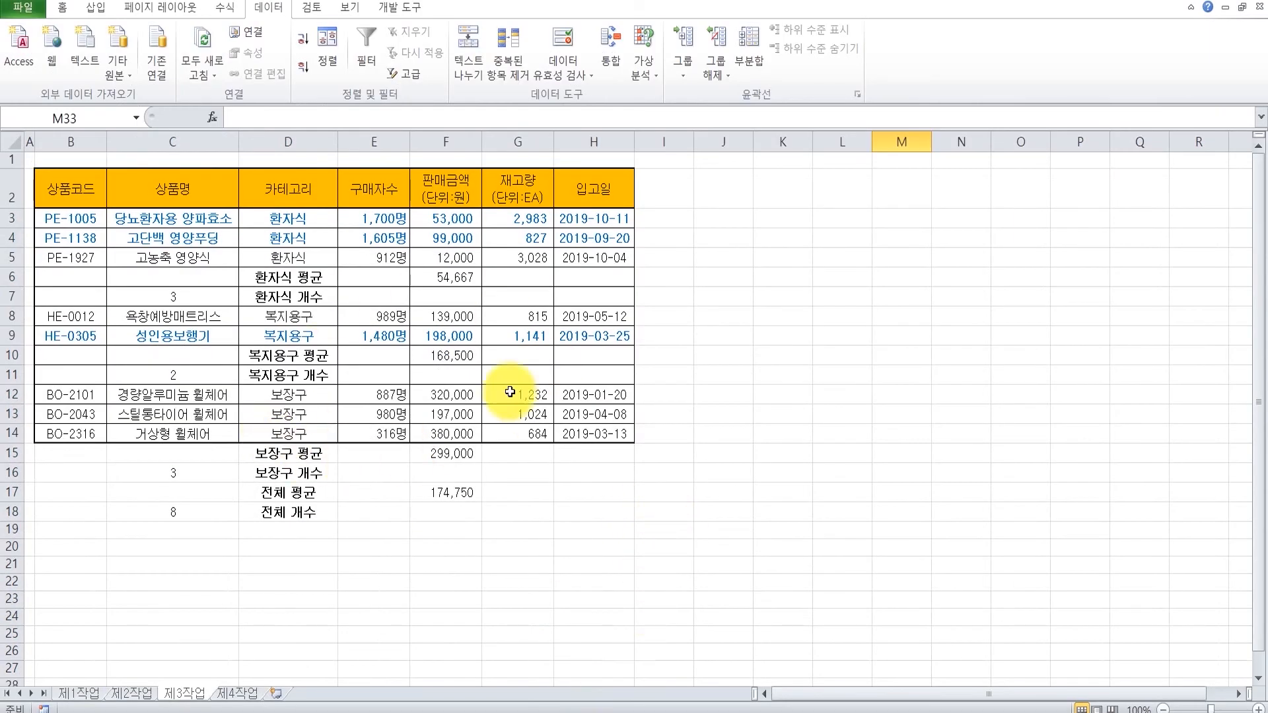
pyautogui.click(720, 70)
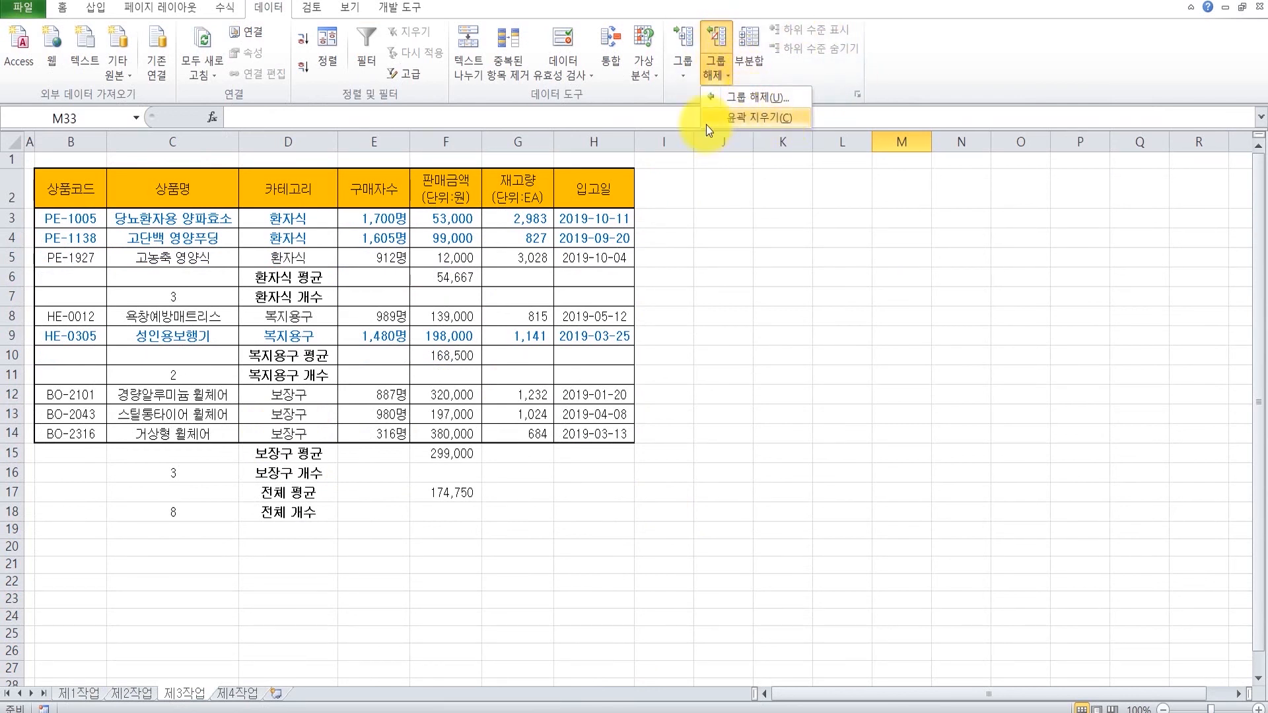